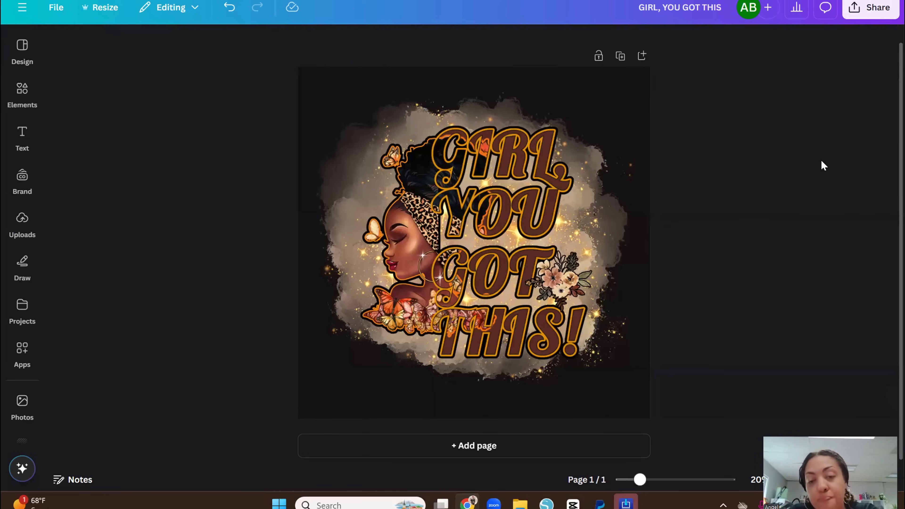
# Step: Add a second page and set its background to the light gray brand color
pyautogui.click(563, 454)
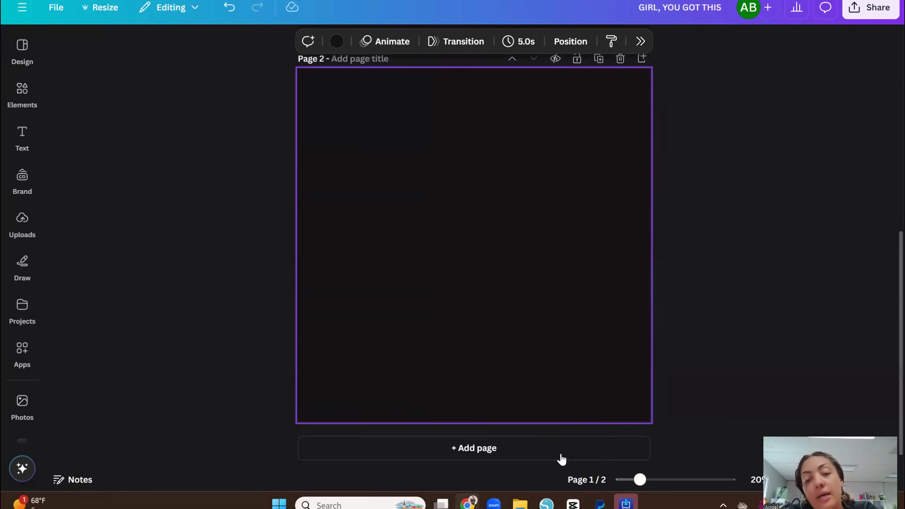
pyautogui.click(408, 42)
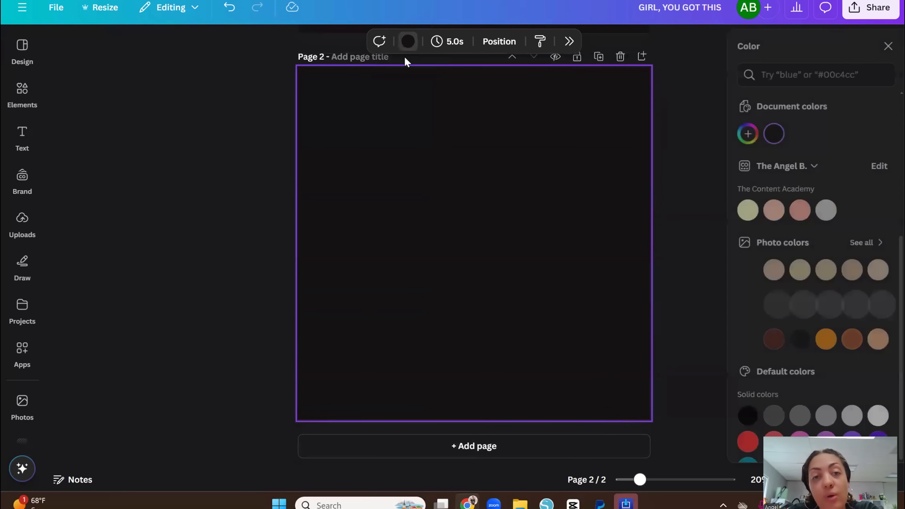
pyautogui.click(809, 210)
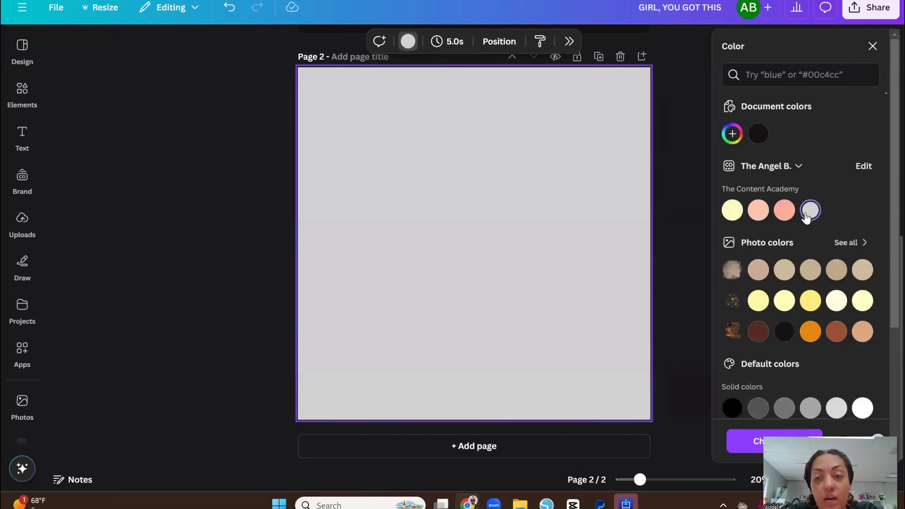
pyautogui.click(696, 237)
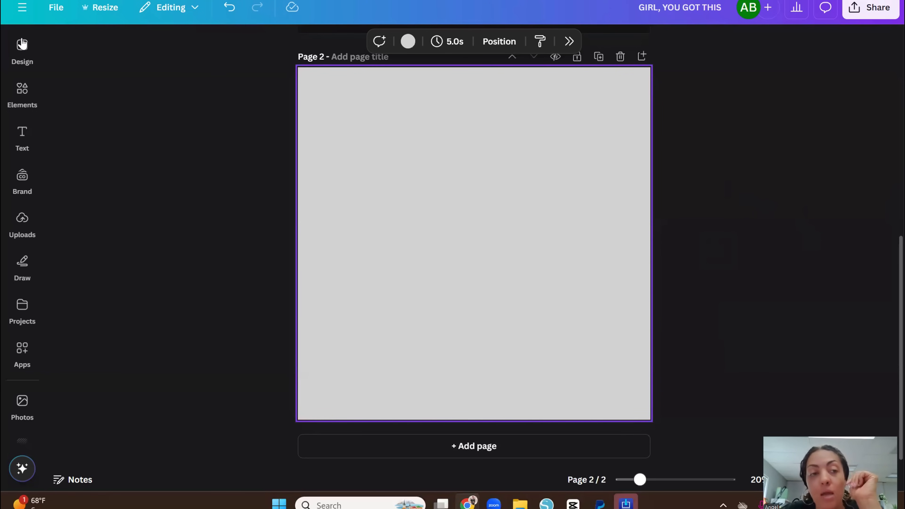
# Step: Place the uploaded image of the woman with black hair and a leopard-print headwrap on page 2
pyautogui.click(24, 228)
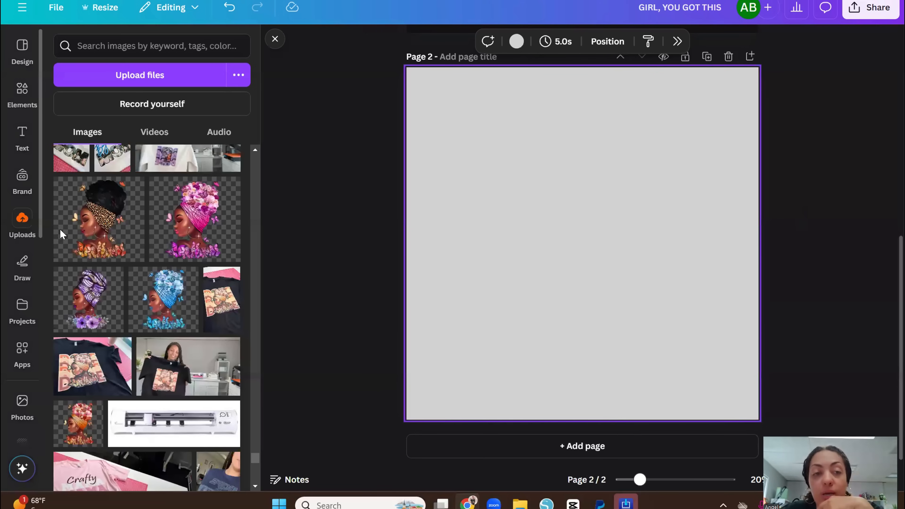
pyautogui.click(89, 228)
pyautogui.click(356, 209)
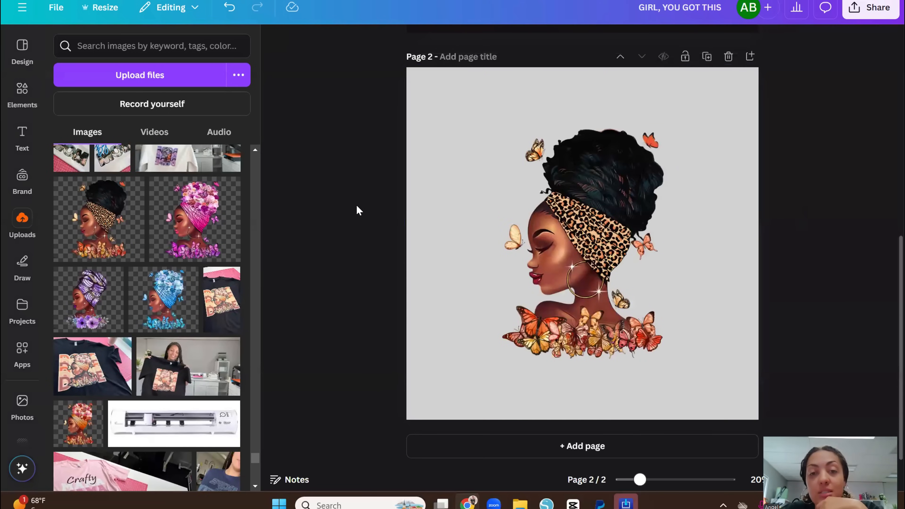
# Step: Crop the empty margins on all four sides of the woman image close to the artwork
pyautogui.click(512, 242)
pyautogui.moveTo(450, 243); pyautogui.dragTo(492, 241)
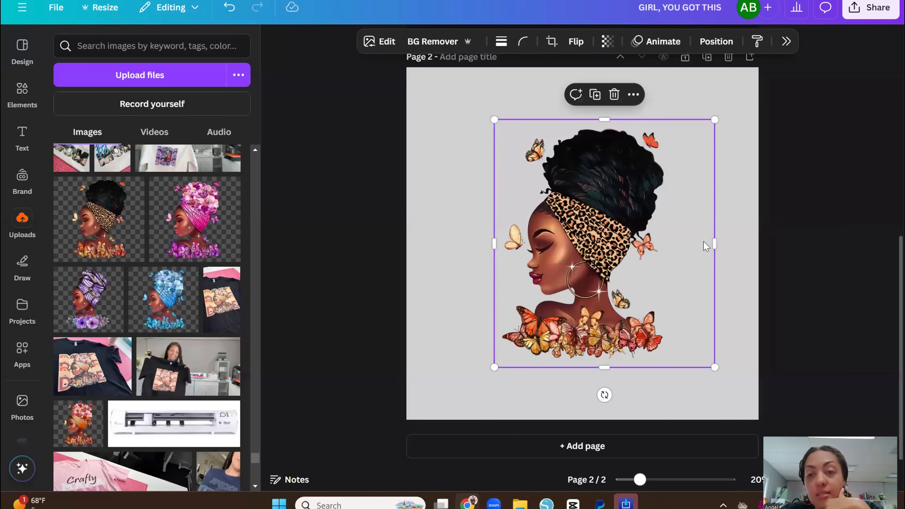
pyautogui.moveTo(714, 243); pyautogui.dragTo(674, 245)
pyautogui.moveTo(584, 367); pyautogui.dragTo(584, 362)
pyautogui.moveTo(592, 122); pyautogui.dragTo(584, 125)
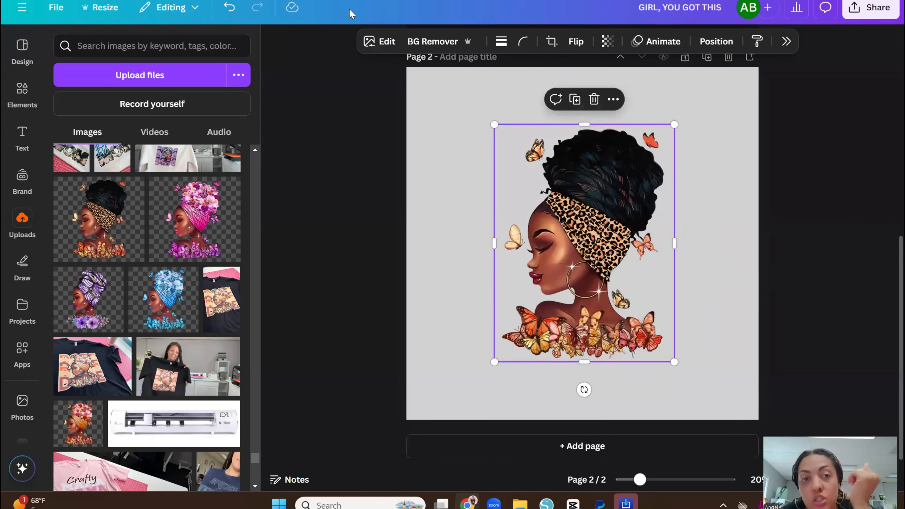
# Step: Center the cropped woman image horizontally and vertically on page 2
pyautogui.click(277, 41)
pyautogui.moveTo(461, 147)
pyautogui.mouseDown()
pyautogui.moveTo(415, 118)
pyautogui.moveTo(475, 211)
pyautogui.moveTo(453, 138)
pyautogui.mouseUp()
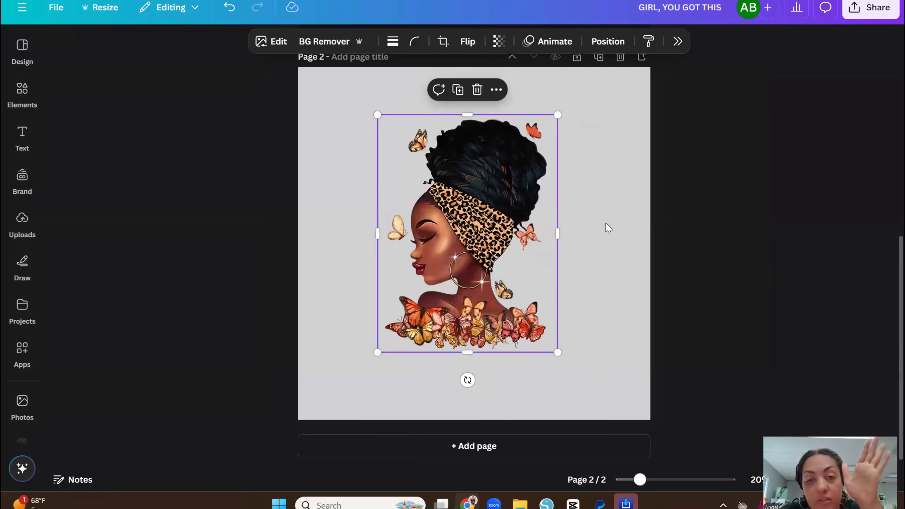
pyautogui.click(627, 249)
pyautogui.click(528, 252)
pyautogui.moveTo(529, 251); pyautogui.dragTo(535, 260)
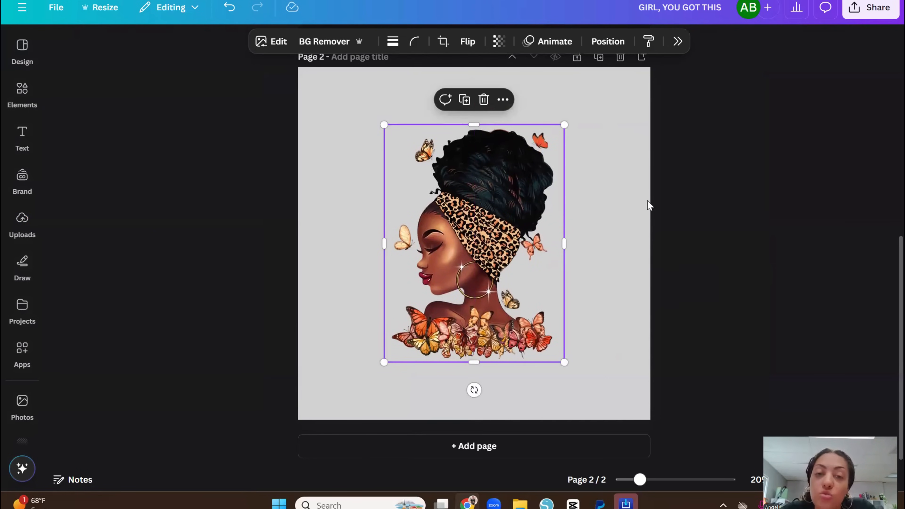
# Step: Compare with the finished design on page 1 and apply the Outline shadow effect to the woman image on page 2
pyautogui.scroll(10, 602, 278)
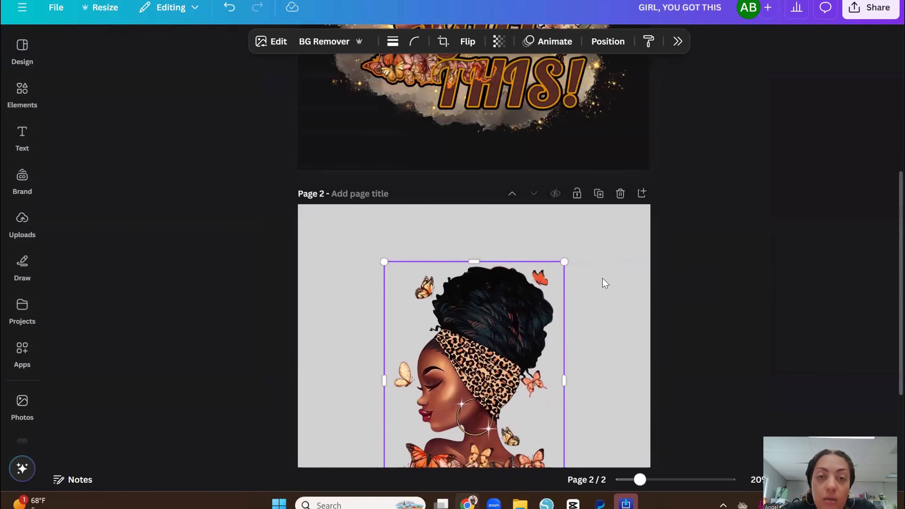
pyautogui.moveTo(641, 480); pyautogui.dragTo(654, 480)
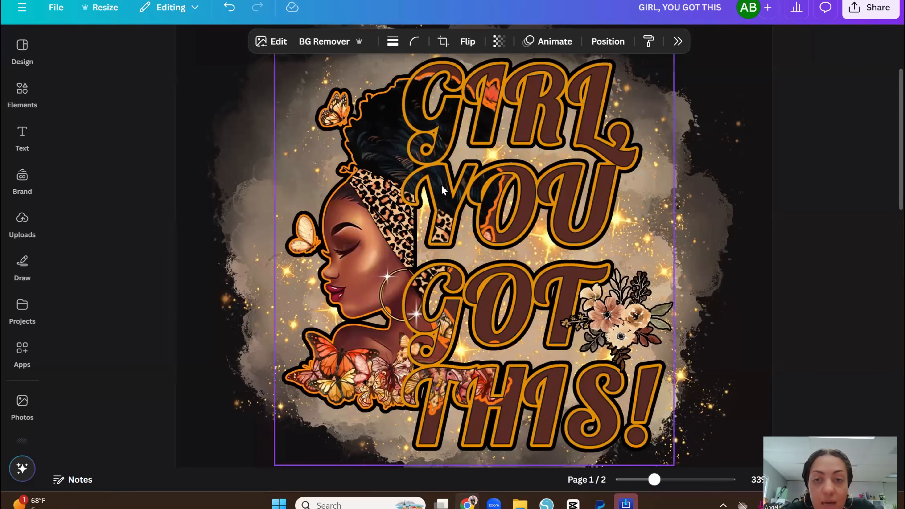
pyautogui.moveTo(654, 479); pyautogui.dragTo(639, 480)
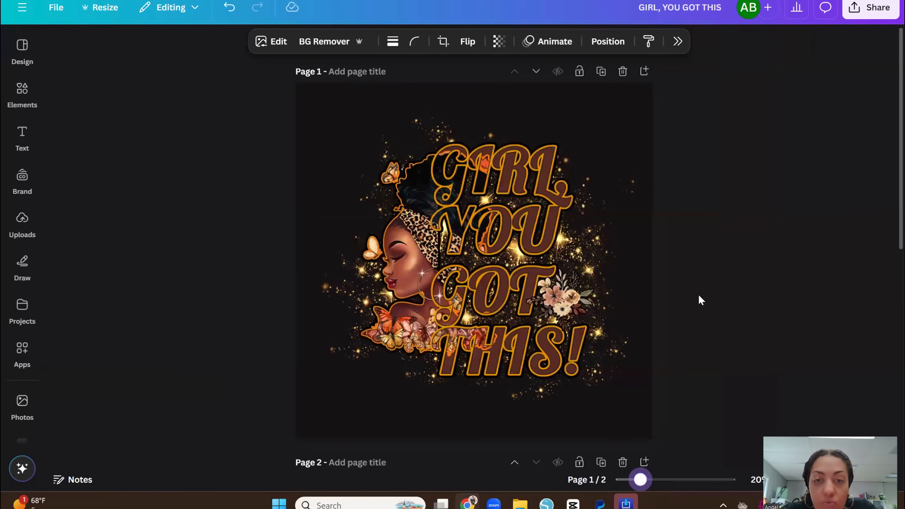
pyautogui.scroll(-6, 704, 292)
pyautogui.scroll(-4, 714, 301)
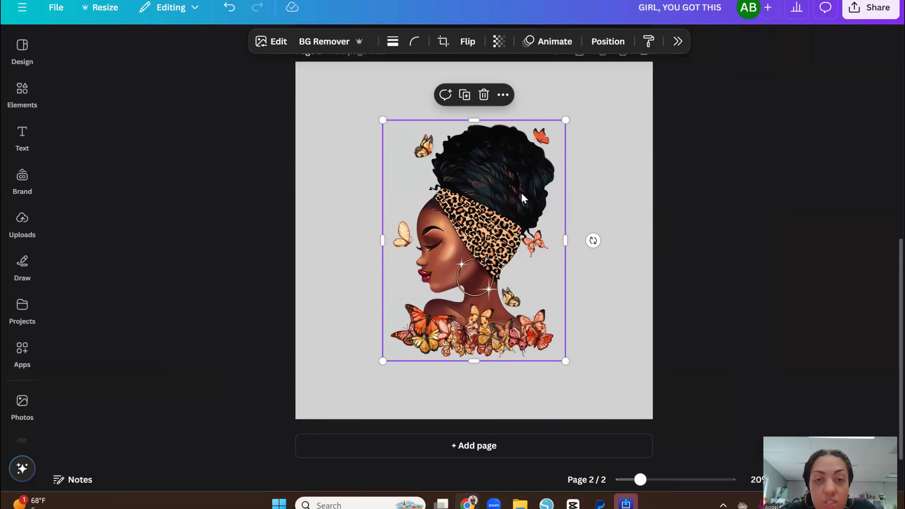
pyautogui.click(267, 41)
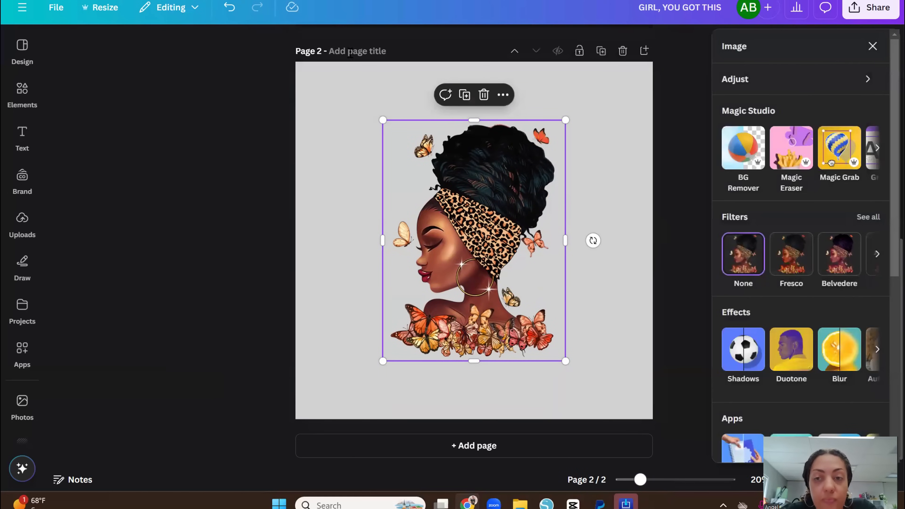
pyautogui.click(742, 349)
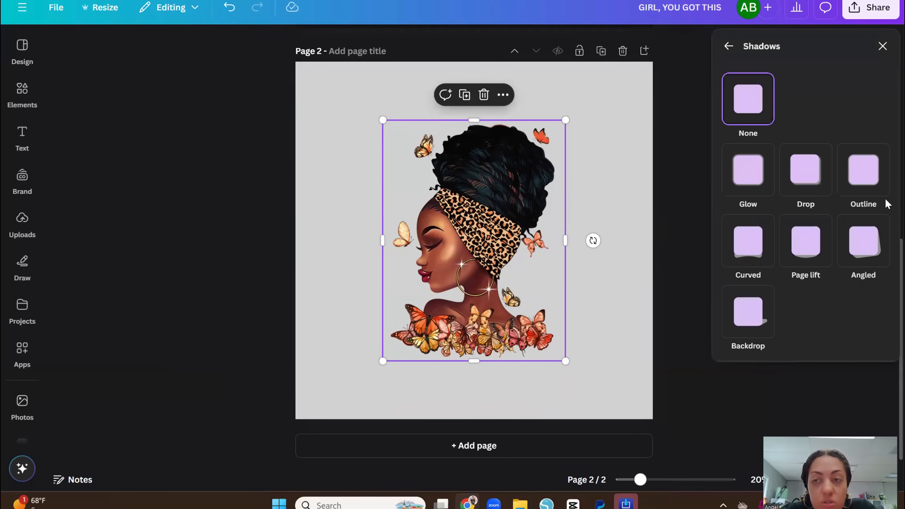
pyautogui.click(881, 178)
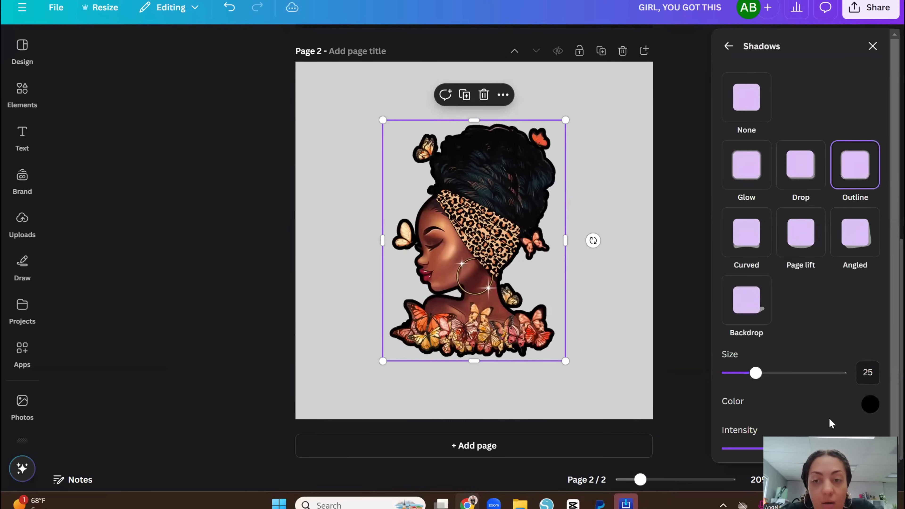
# Step: Set the image outline's color to orange #FF9A32 and its size to 20
pyautogui.click(870, 404)
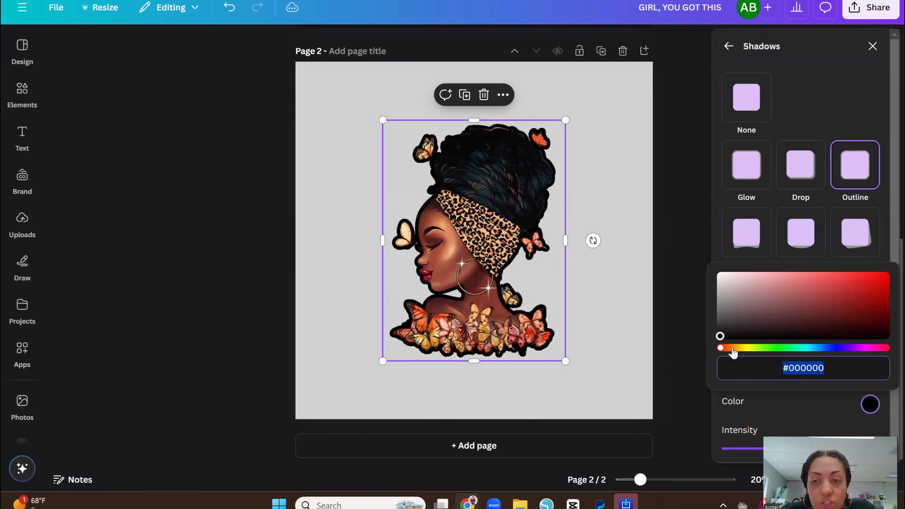
pyautogui.moveTo(721, 347); pyautogui.dragTo(856, 267)
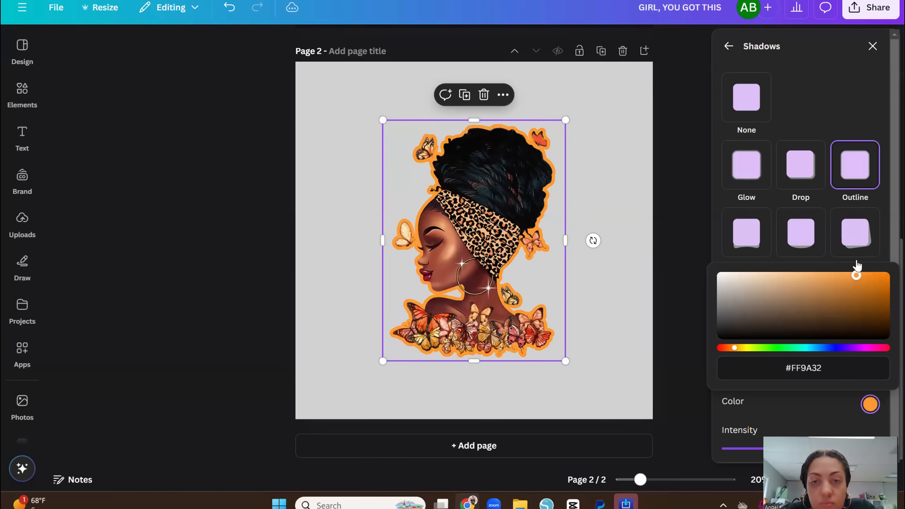
pyautogui.click(838, 406)
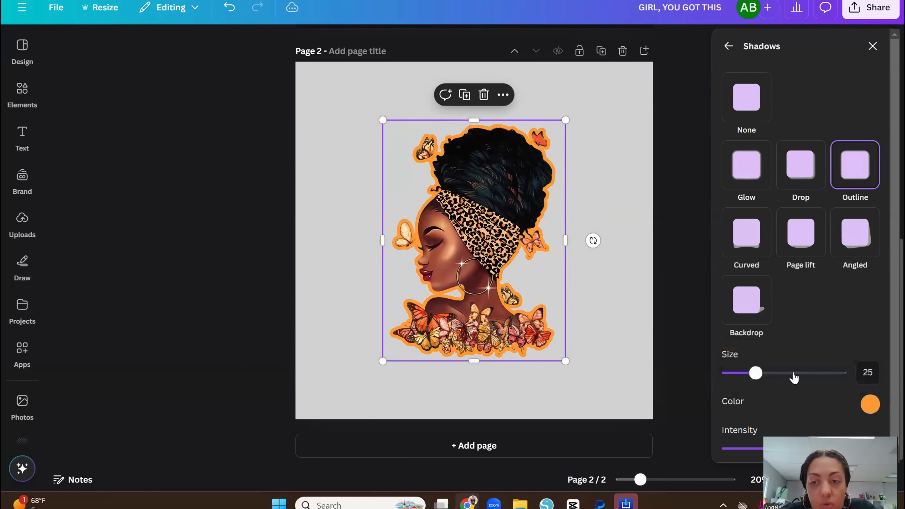
pyautogui.moveTo(753, 374); pyautogui.dragTo(749, 374)
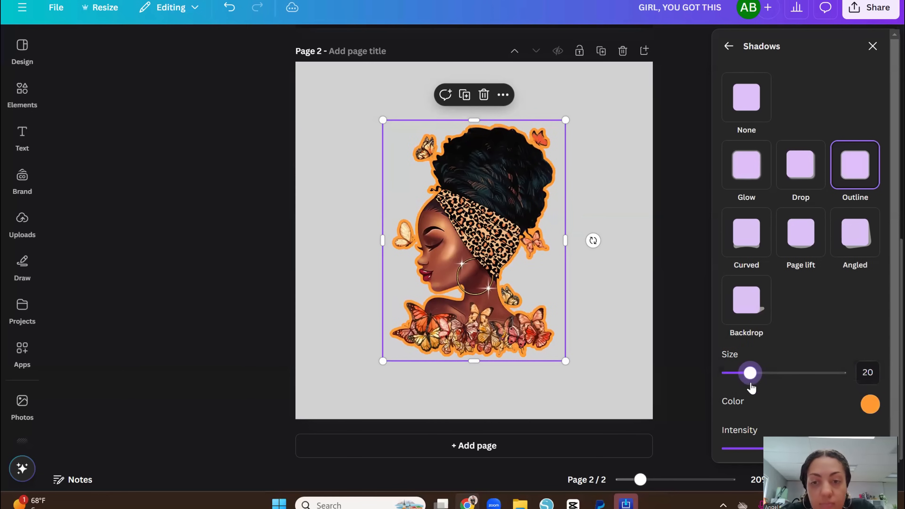
pyautogui.click(648, 301)
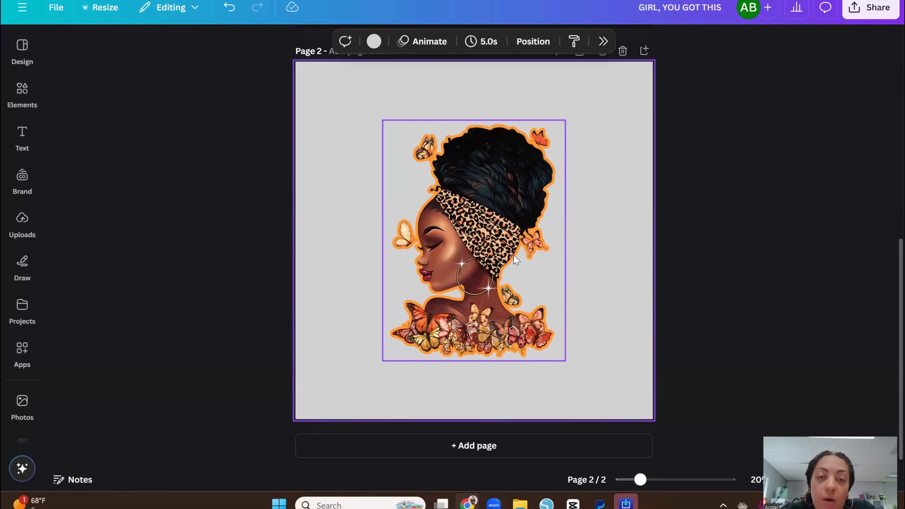
# Step: Enlarge the outlined woman image to about 2,370 high and center it on the page
pyautogui.moveTo(514, 255); pyautogui.dragTo(486, 233)
pyautogui.moveTo(539, 338); pyautogui.dragTo(569, 379)
pyautogui.moveTo(487, 288); pyautogui.dragTo(496, 288)
pyautogui.moveTo(499, 287)
pyautogui.mouseDown()
pyautogui.moveTo(499, 272)
pyautogui.moveTo(498, 286)
pyautogui.mouseUp()
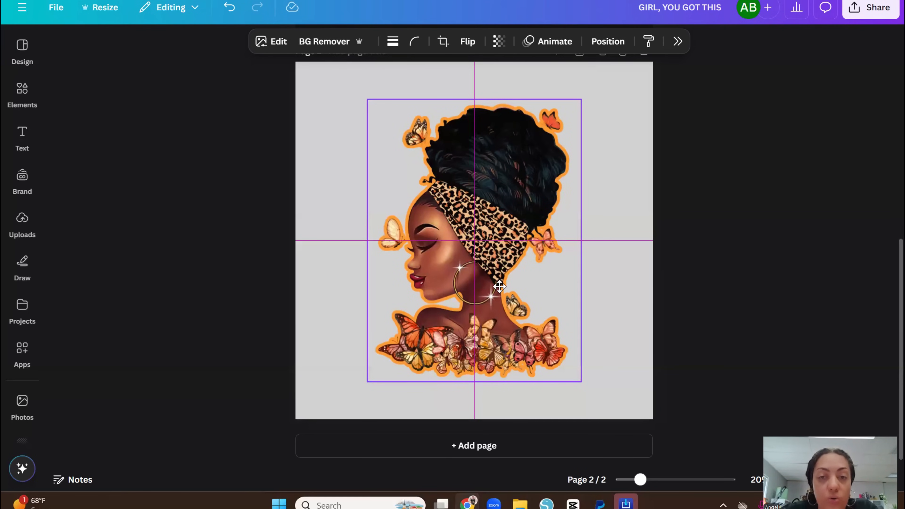
pyautogui.moveTo(499, 286); pyautogui.dragTo(500, 287)
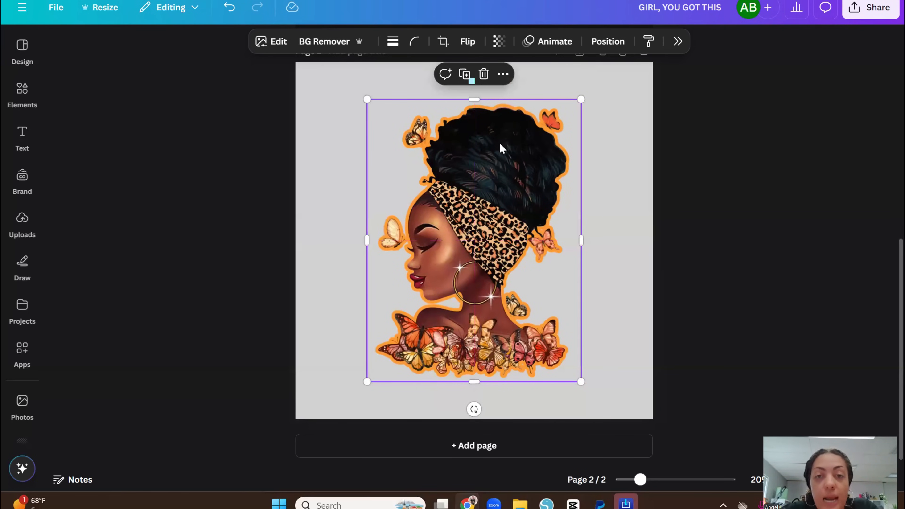
# Step: Duplicate the woman image and align the copy exactly over the original at the page center
pyautogui.click(464, 75)
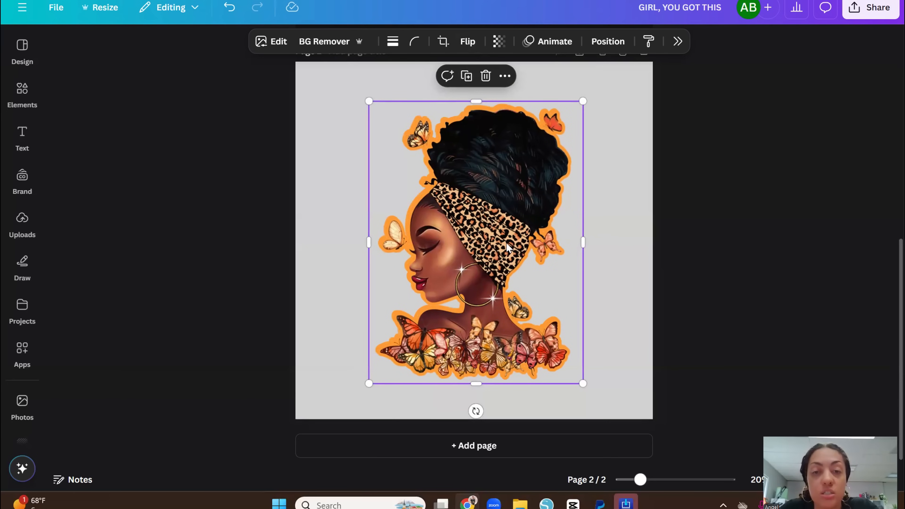
pyautogui.moveTo(506, 242)
pyautogui.mouseDown()
pyautogui.moveTo(625, 243)
pyautogui.moveTo(577, 235)
pyautogui.moveTo(634, 228)
pyautogui.moveTo(581, 214)
pyautogui.moveTo(511, 238)
pyautogui.moveTo(542, 237)
pyautogui.moveTo(505, 242)
pyautogui.mouseUp()
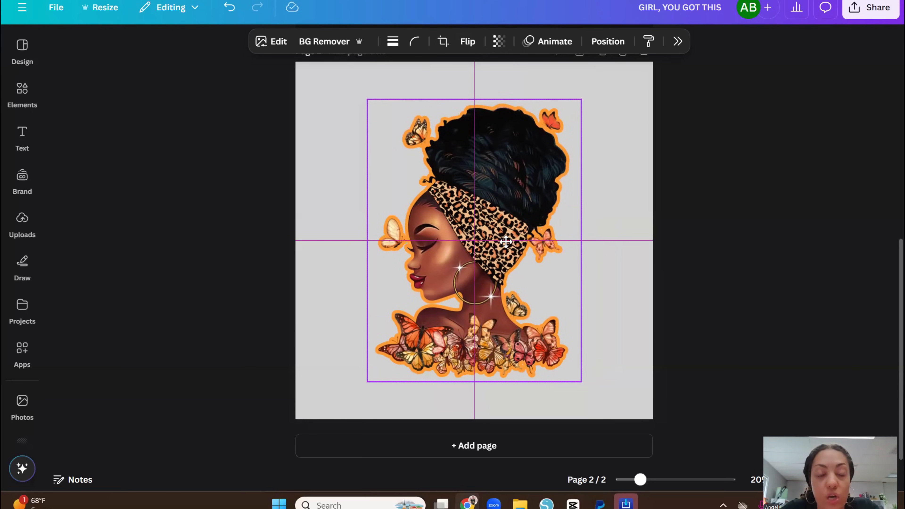
pyautogui.moveTo(506, 242); pyautogui.dragTo(507, 241)
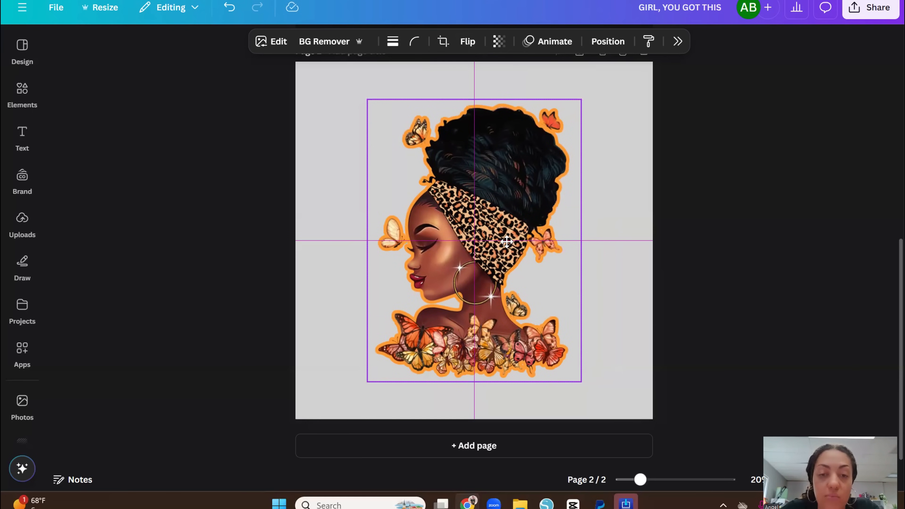
pyautogui.moveTo(507, 242); pyautogui.dragTo(506, 241)
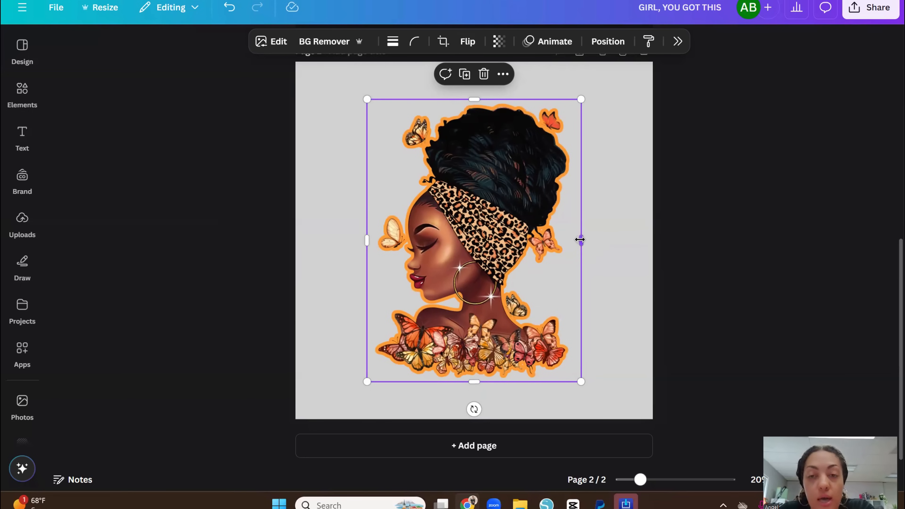
# Step: Crop the duplicate image from its right side to the page's center line, leaving the left half 899 wide
pyautogui.moveTo(578, 239); pyautogui.dragTo(475, 248)
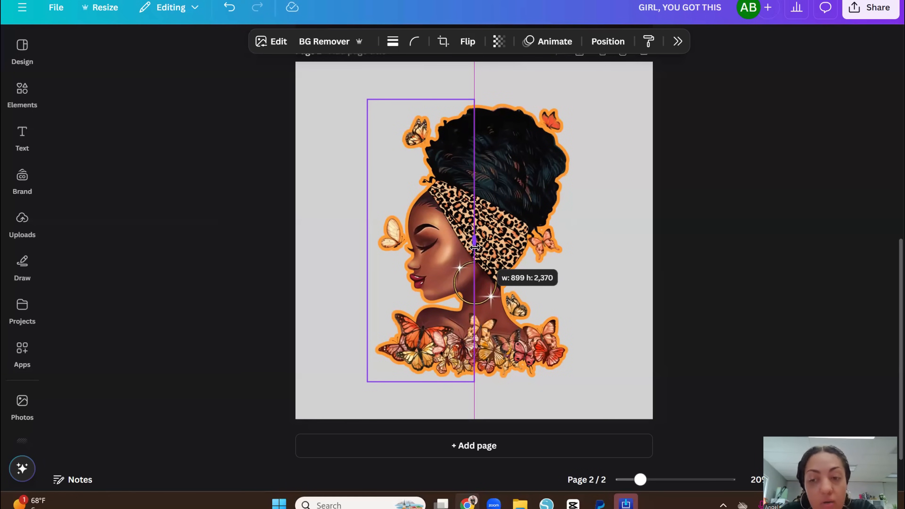
pyautogui.moveTo(474, 247); pyautogui.dragTo(475, 247)
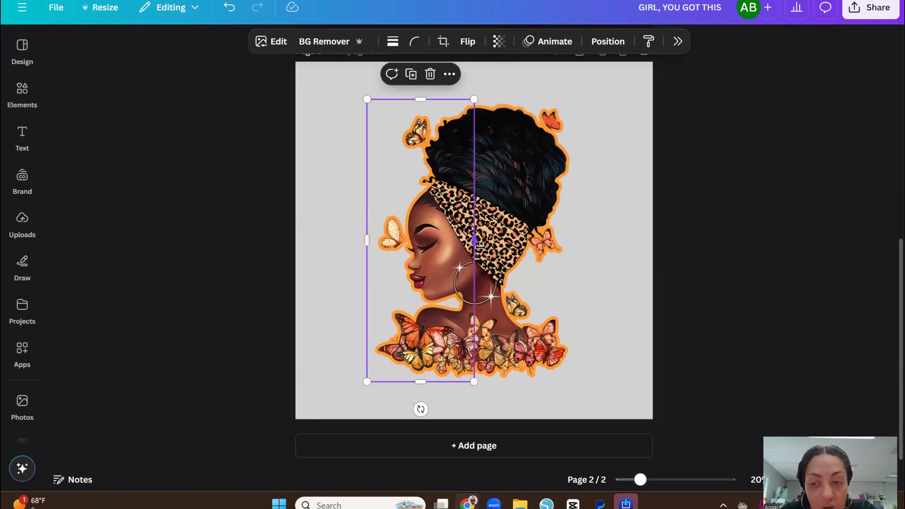
pyautogui.click(750, 203)
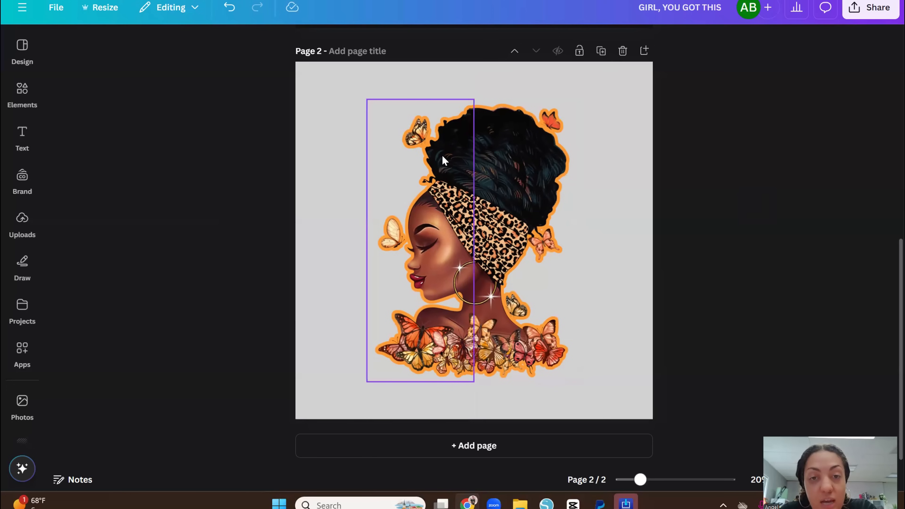
# Step: Crop the original image from its left side to the page's center line, leaving the right half 899 wide
pyautogui.click(530, 262)
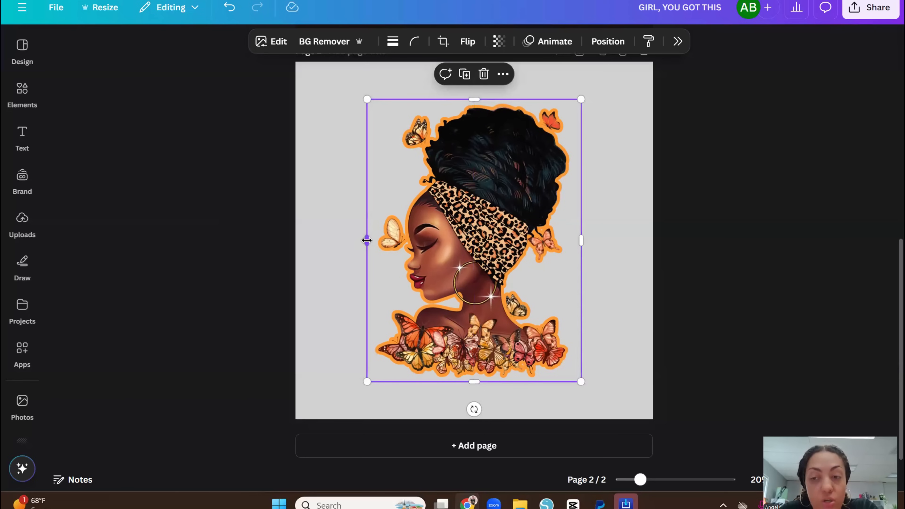
pyautogui.moveTo(367, 240); pyautogui.dragTo(472, 239)
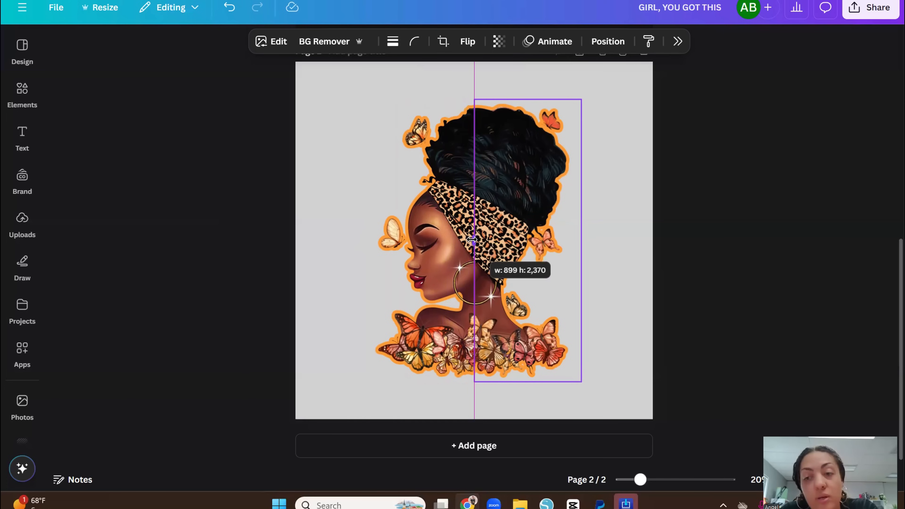
pyautogui.moveTo(472, 239); pyautogui.dragTo(473, 240)
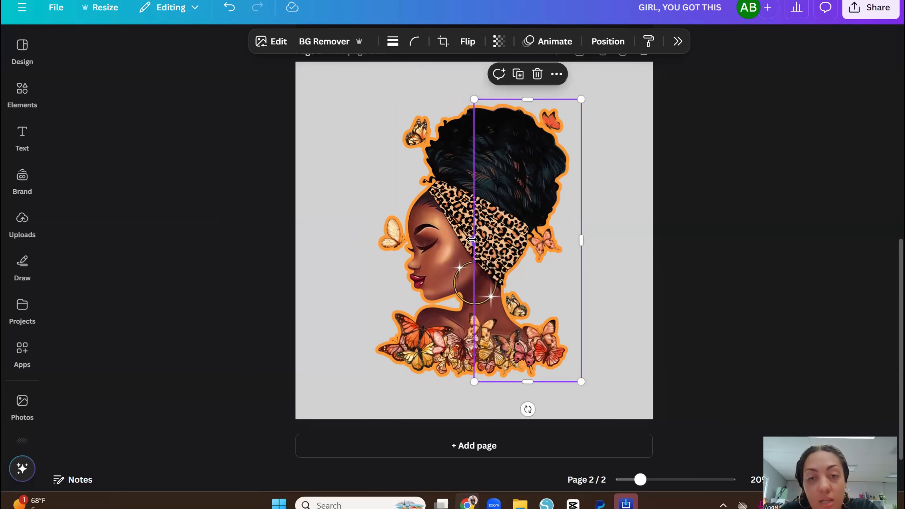
pyautogui.click(804, 279)
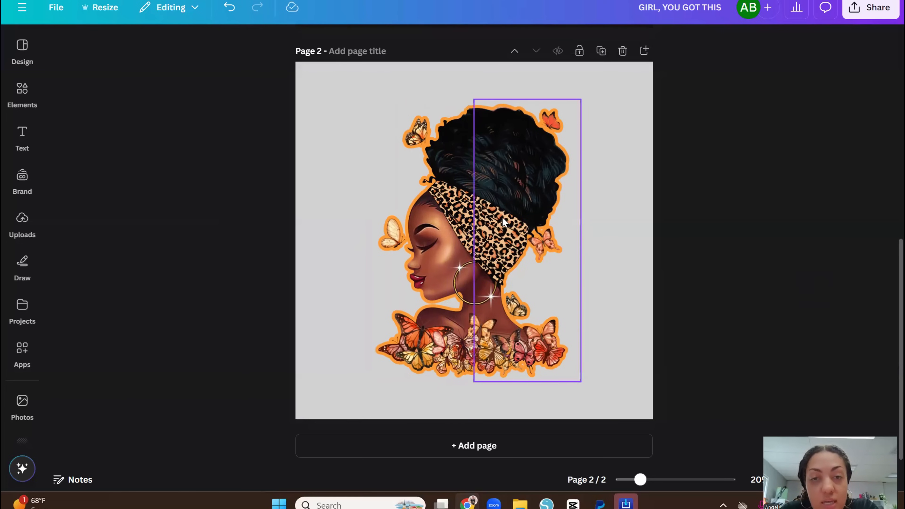
# Step: Fine-tune the inner crop edges of the right and left halves so they slightly overlap at the page's center line
pyautogui.click(552, 245)
pyautogui.moveTo(474, 241); pyautogui.dragTo(474, 242)
pyautogui.click(686, 254)
pyautogui.click(458, 241)
pyautogui.moveTo(474, 240); pyautogui.dragTo(475, 239)
pyautogui.click(686, 246)
# Step: Try separating the right and left halves of the woman image horizontally, and undo both moves
pyautogui.moveTo(502, 232); pyautogui.dragTo(525, 232)
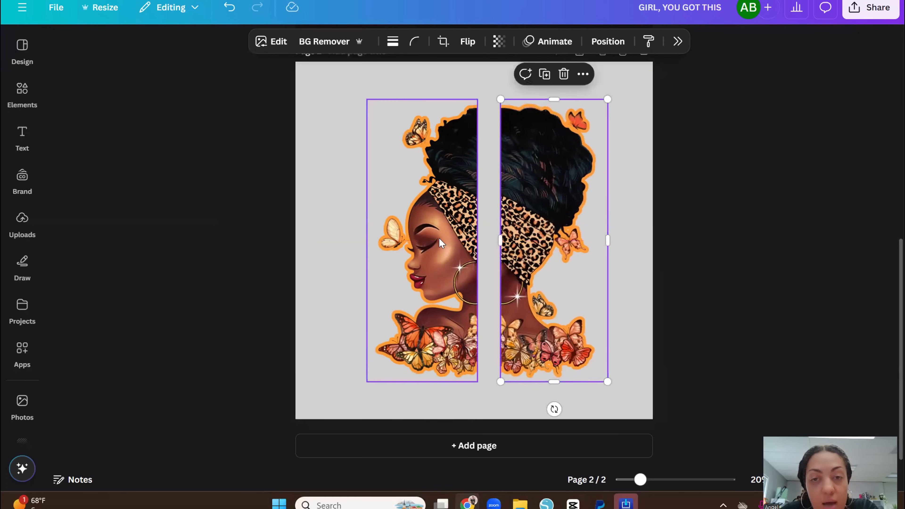
pyautogui.moveTo(438, 237); pyautogui.dragTo(419, 235)
pyautogui.click(697, 297)
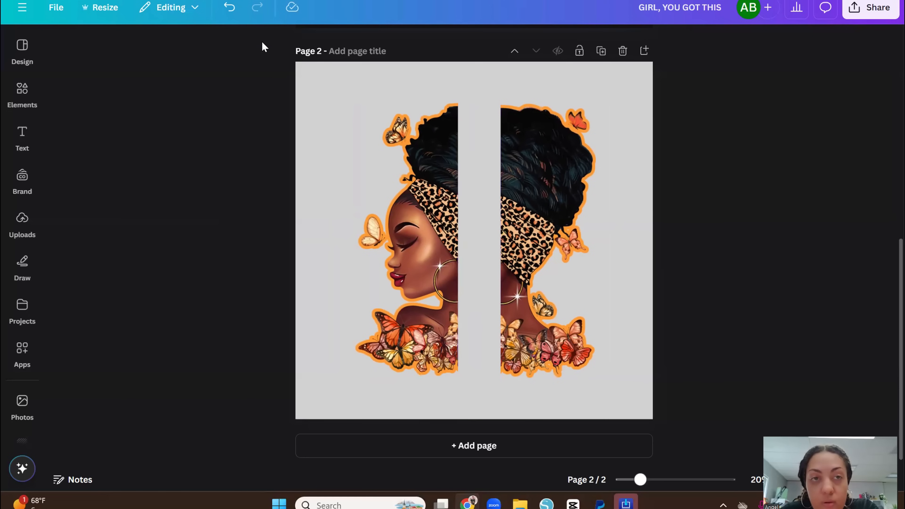
pyautogui.click(231, 14)
pyautogui.click(230, 15)
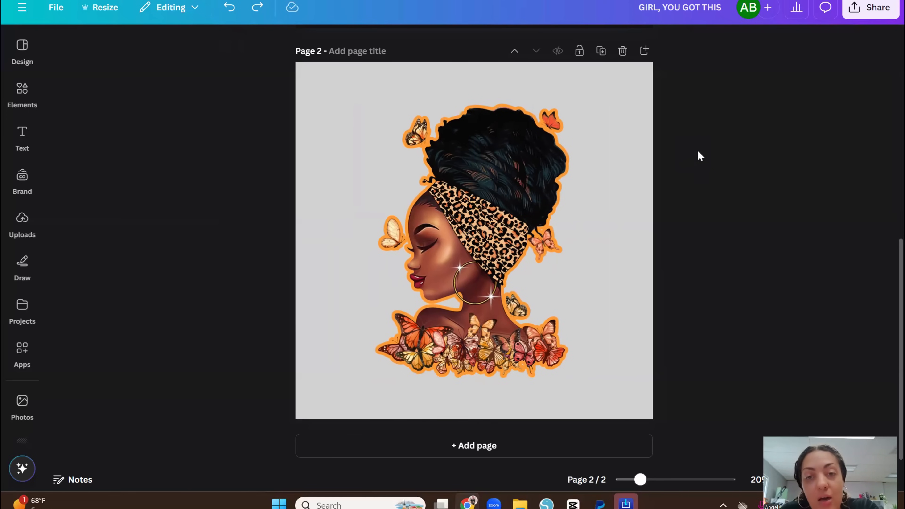
# Step: Shift the right half slightly away from the left half, leaving a narrow gap, and duplicate page 2
pyautogui.moveTo(543, 212); pyautogui.dragTo(555, 212)
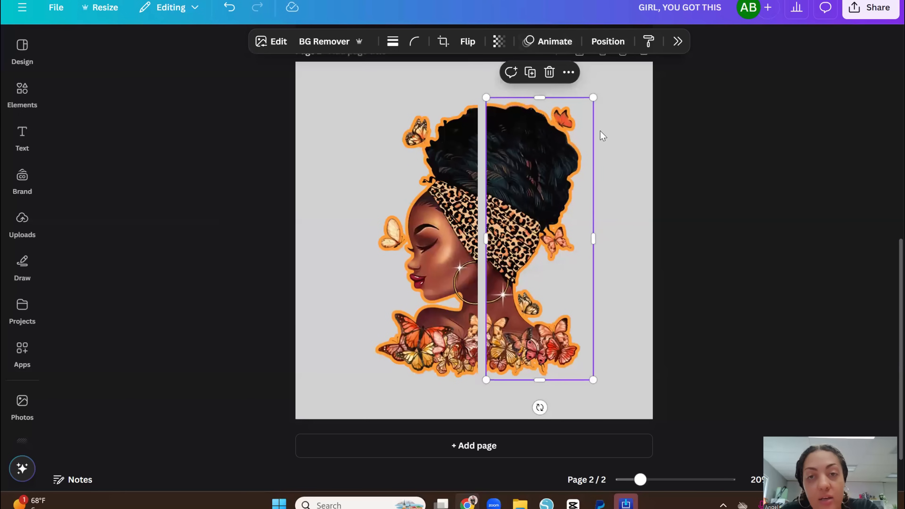
pyautogui.click(615, 92)
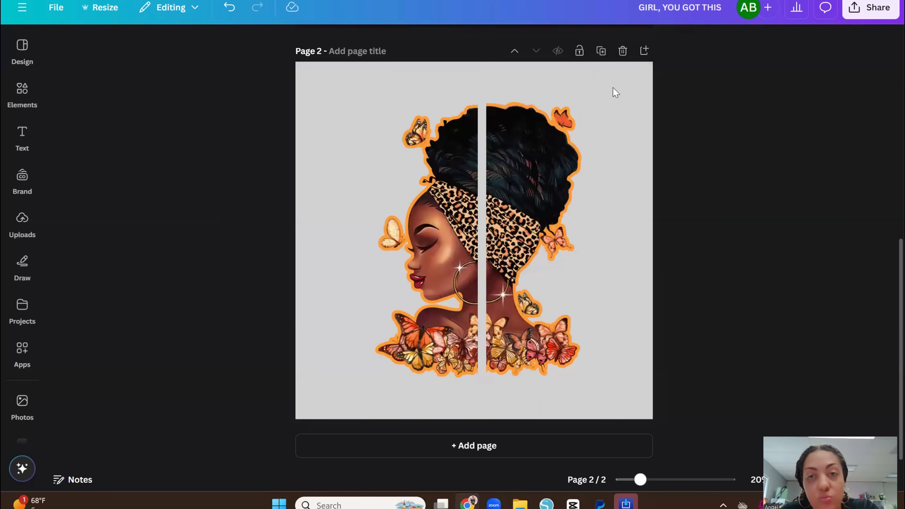
pyautogui.click(600, 52)
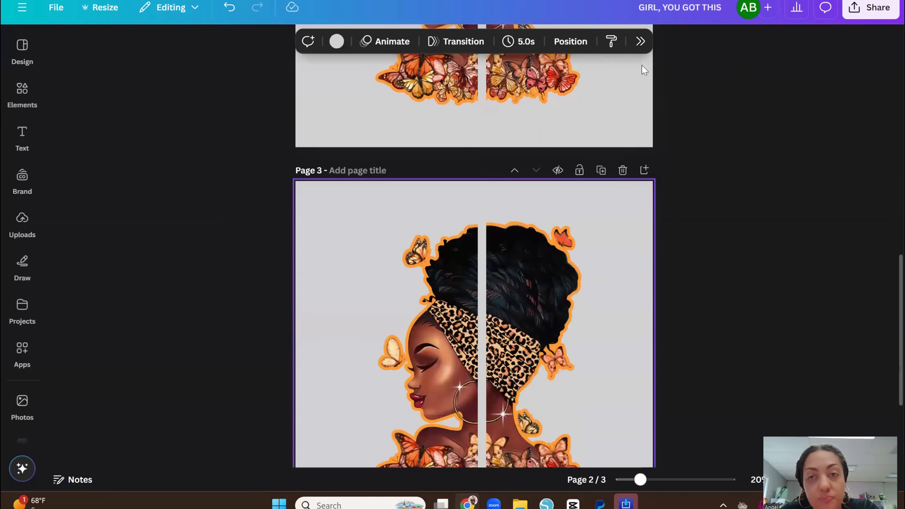
# Step: Delete the left half of the woman image from page 2, keeping only the right half
pyautogui.scroll(8, 720, 53)
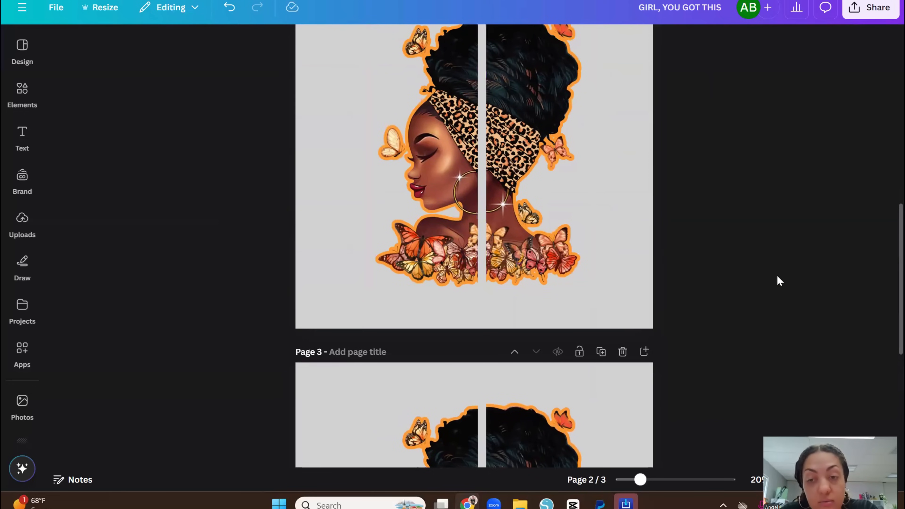
pyautogui.scroll(2, 773, 259)
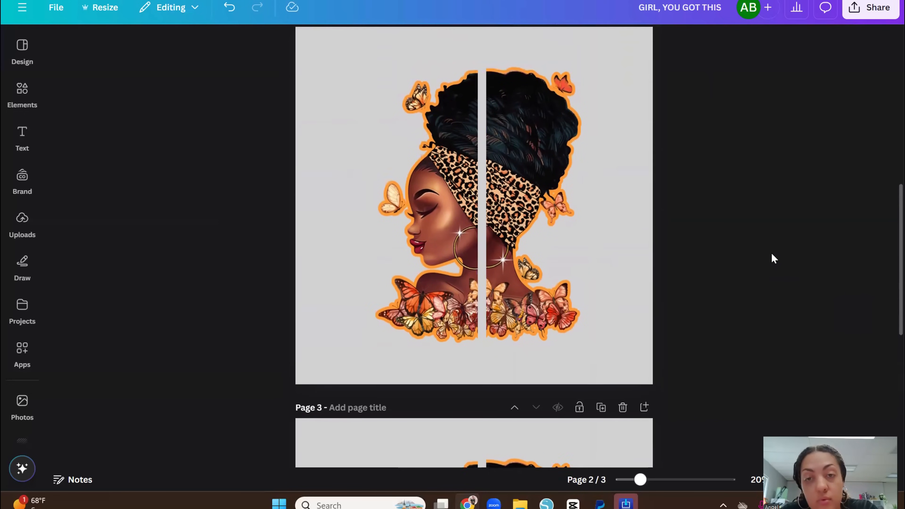
pyautogui.scroll(-5, 773, 257)
pyautogui.scroll(5, 774, 258)
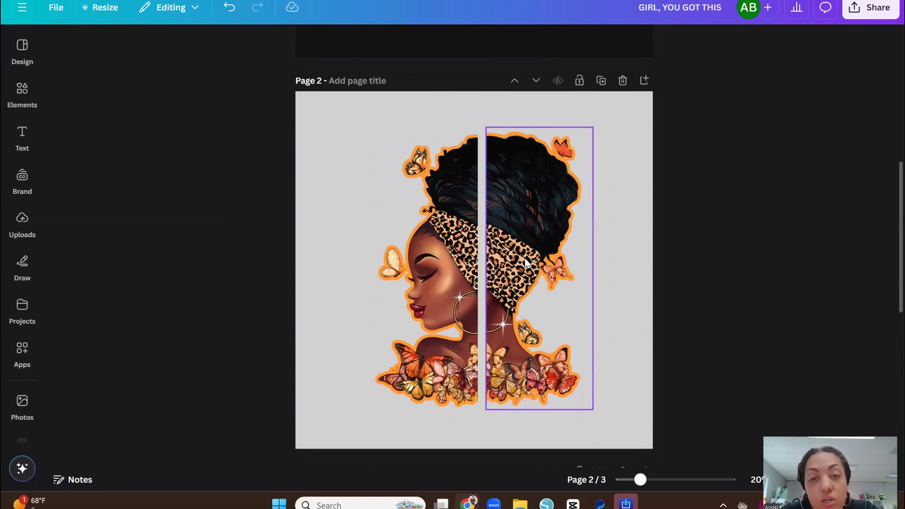
pyautogui.click(462, 251)
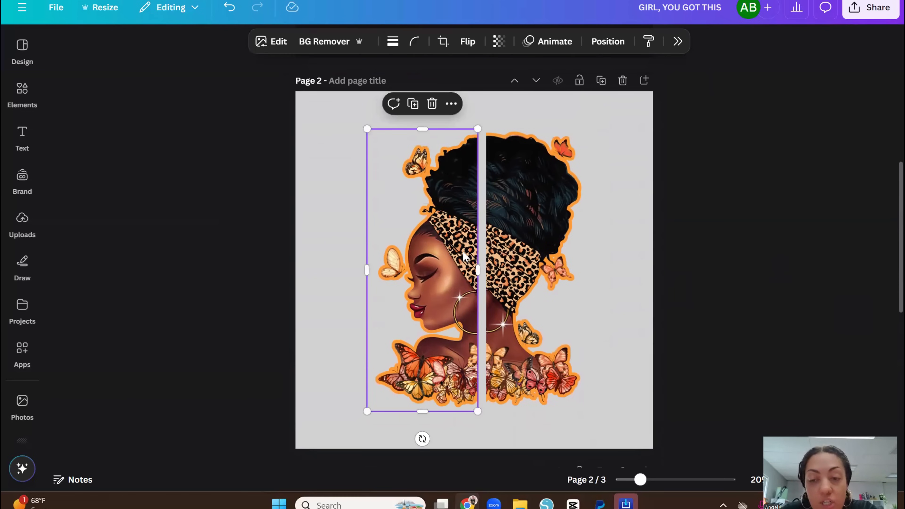
pyautogui.press('Delete')
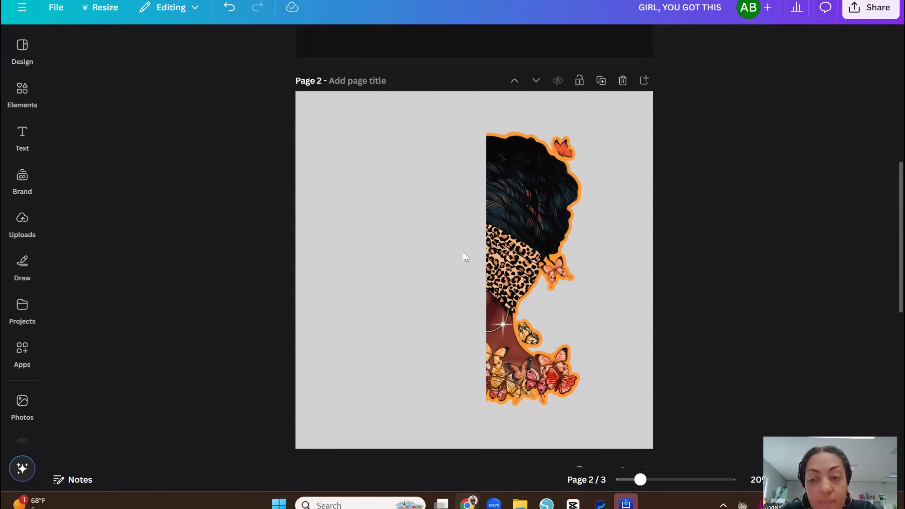
# Step: Shrink the right half to a little over half its size and align it to page 2's left edge, centered vertically
pyautogui.click(498, 141)
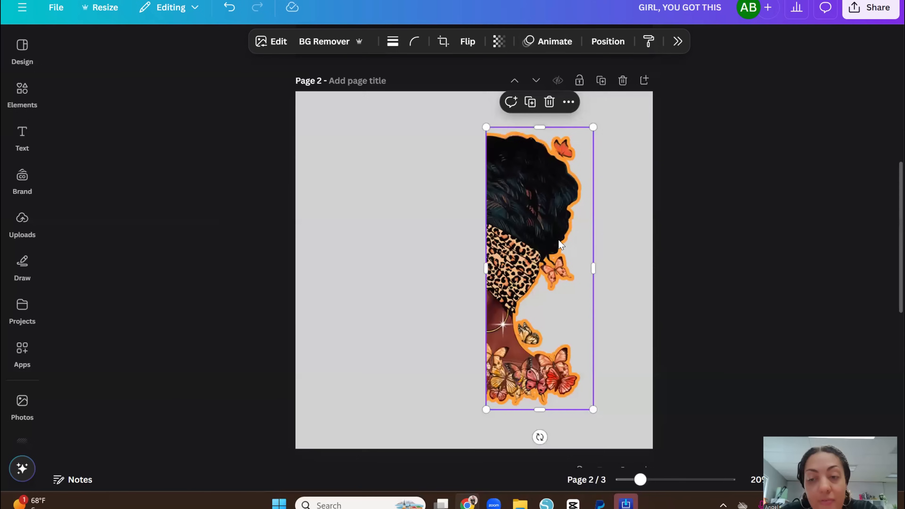
pyautogui.moveTo(485, 128); pyautogui.dragTo(531, 246)
pyautogui.moveTo(558, 340); pyautogui.dragTo(324, 237)
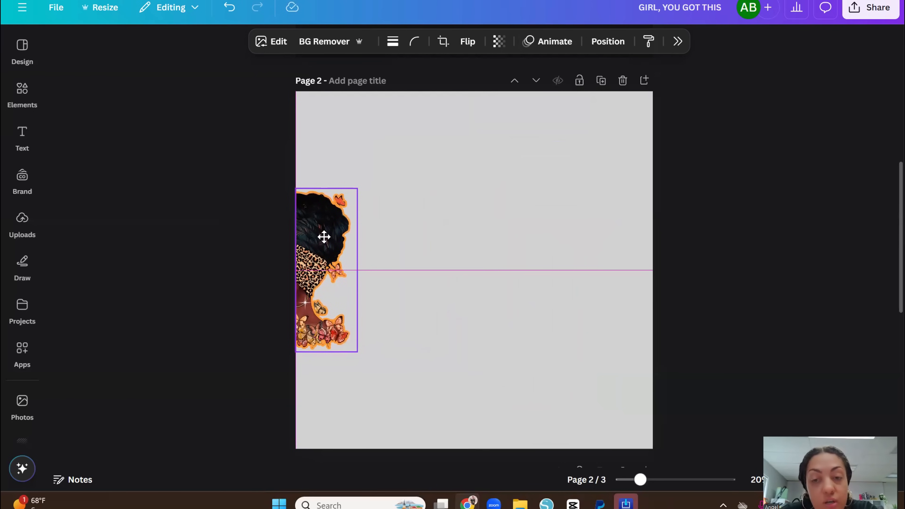
pyautogui.moveTo(323, 236); pyautogui.dragTo(322, 237)
pyautogui.click(254, 250)
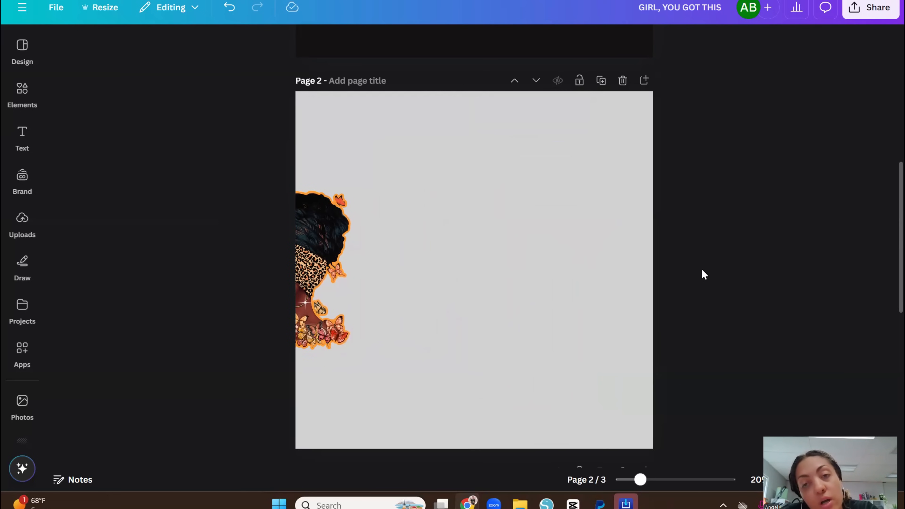
# Step: Set page 2's background to the dark brown photo color taken from the woman image
pyautogui.scroll(5, 700, 269)
pyautogui.scroll(2, 703, 260)
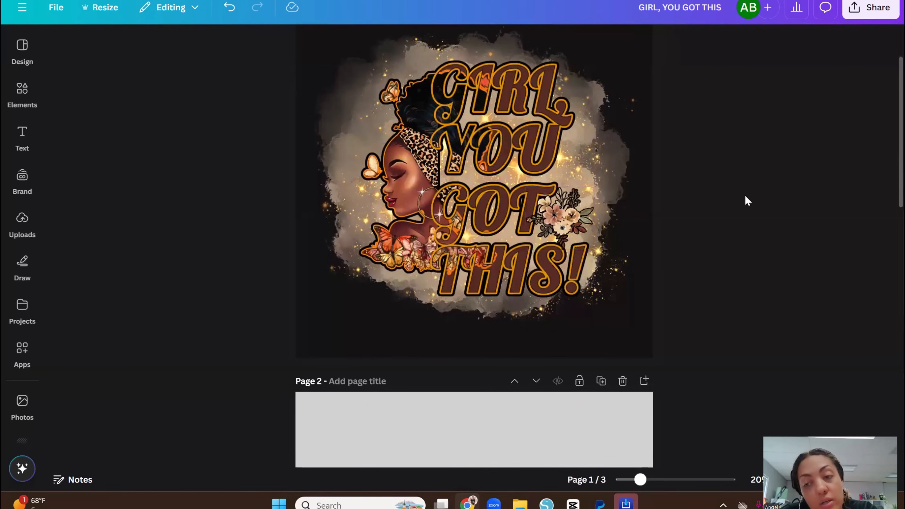
pyautogui.scroll(-7, 744, 197)
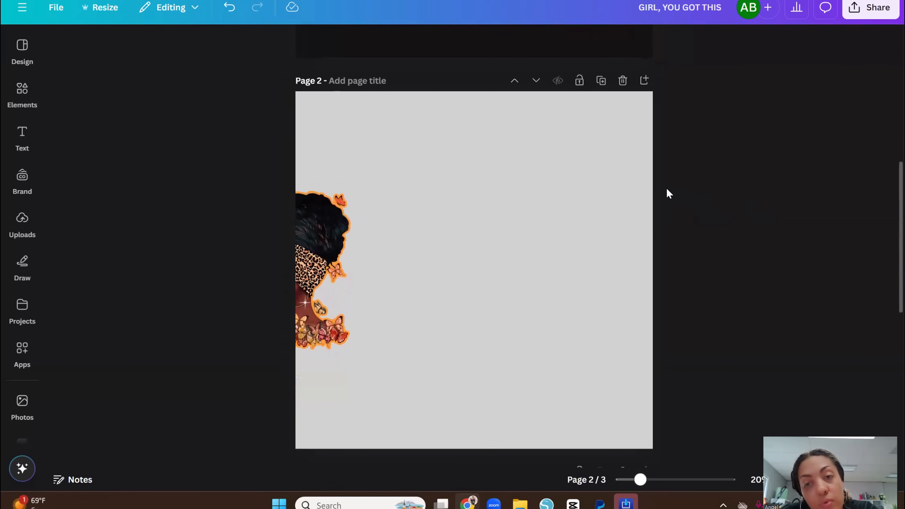
pyautogui.click(640, 188)
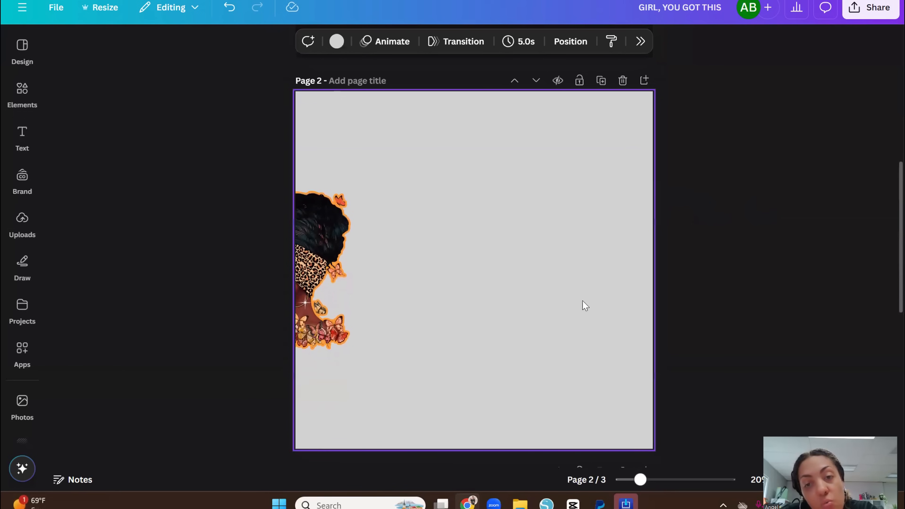
pyautogui.click(337, 41)
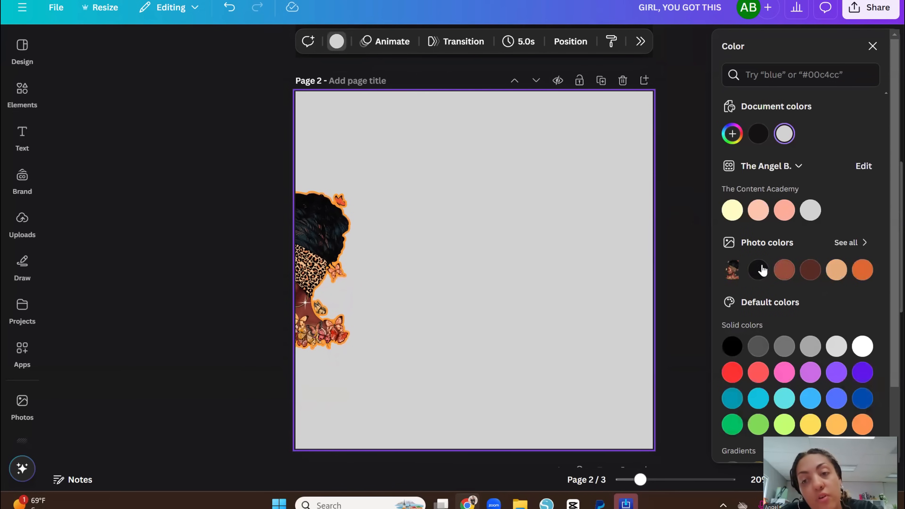
pyautogui.click(810, 273)
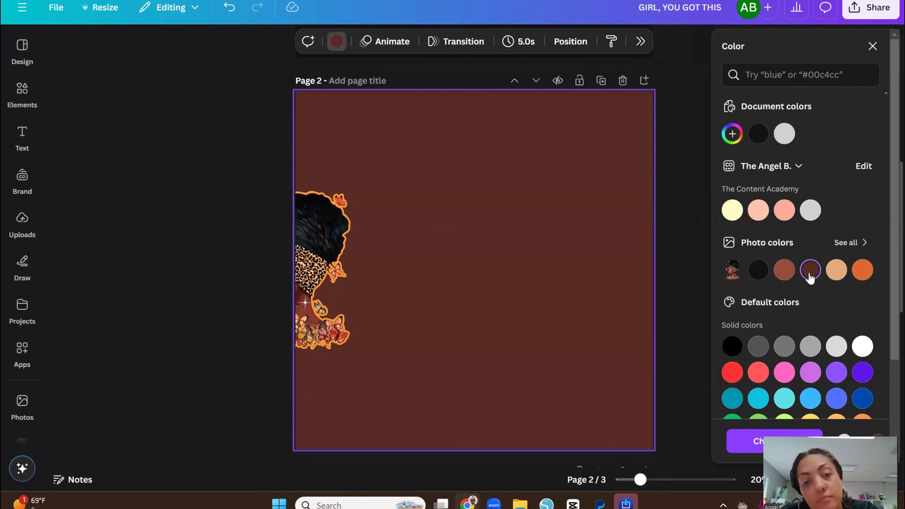
pyautogui.click(691, 255)
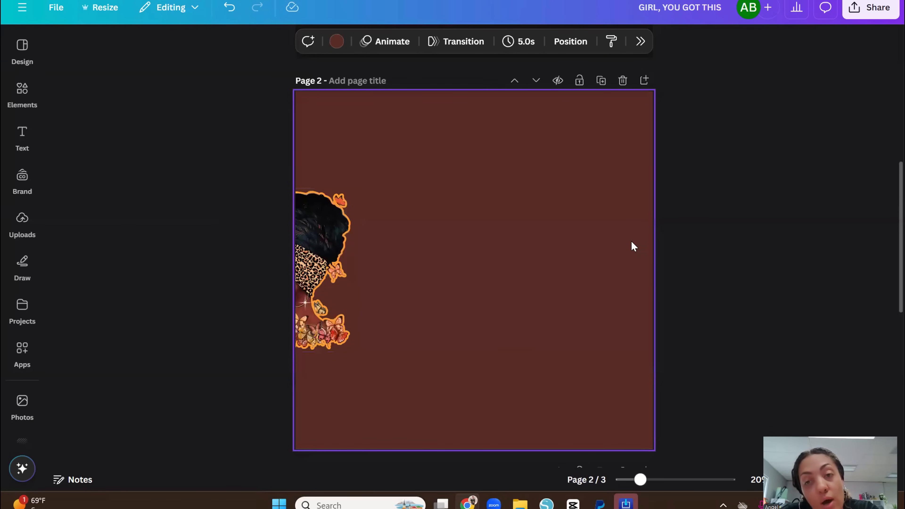
# Step: Download only page 2 as a 3,000 × 3,000 px PNG with the transparent background option turned off
pyautogui.click(860, 15)
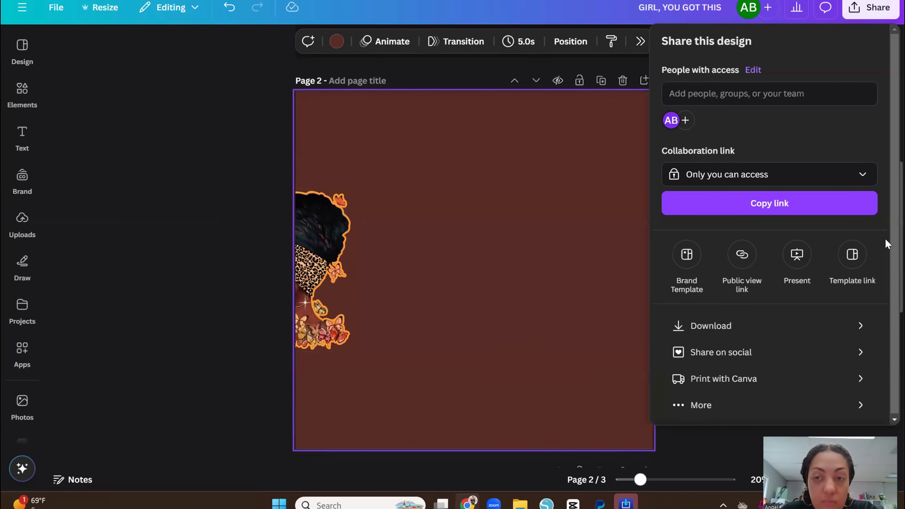
pyautogui.click(859, 324)
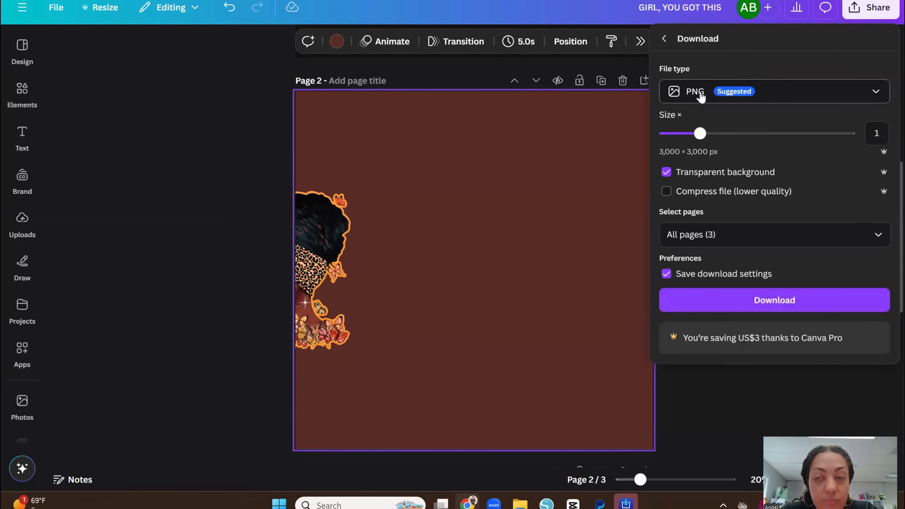
pyautogui.click(666, 172)
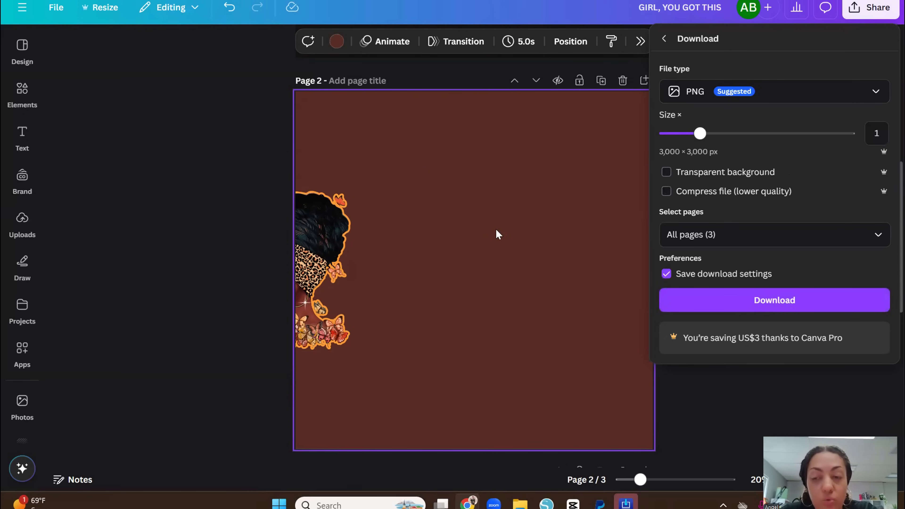
pyautogui.click(877, 235)
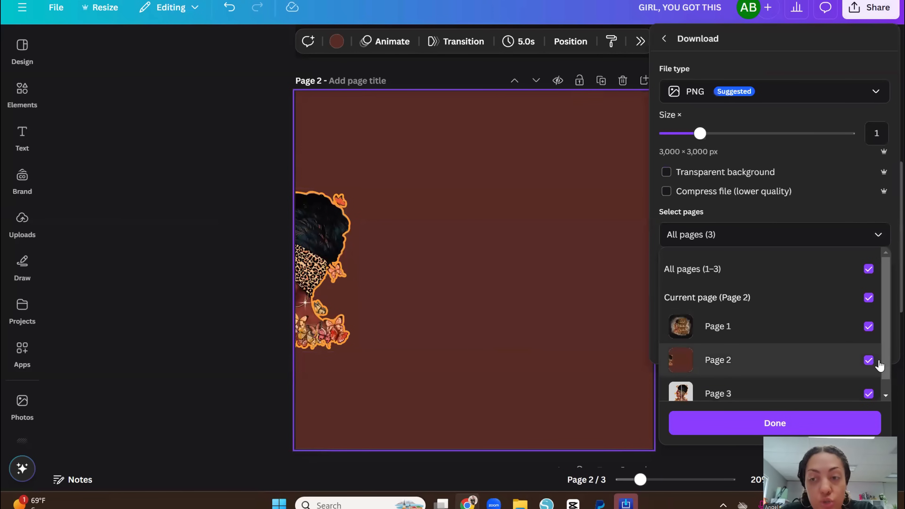
pyautogui.click(869, 297)
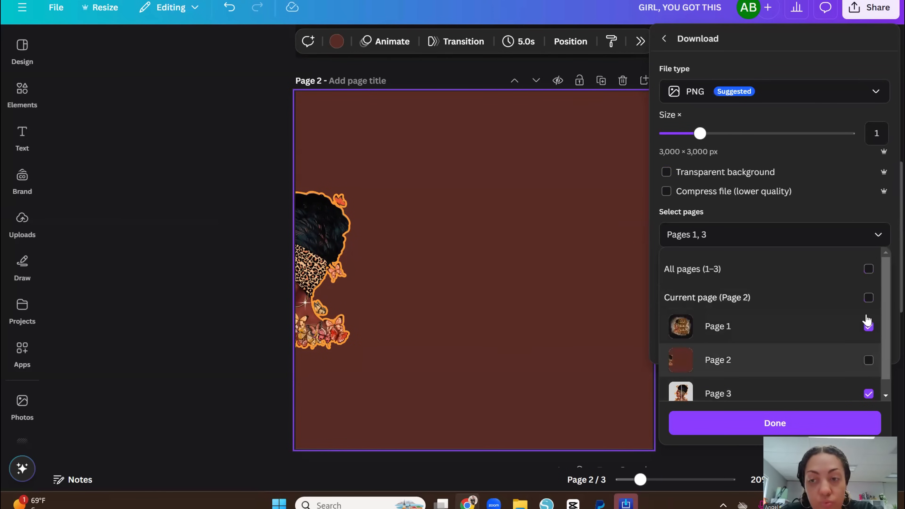
pyautogui.click(868, 326)
pyautogui.click(869, 393)
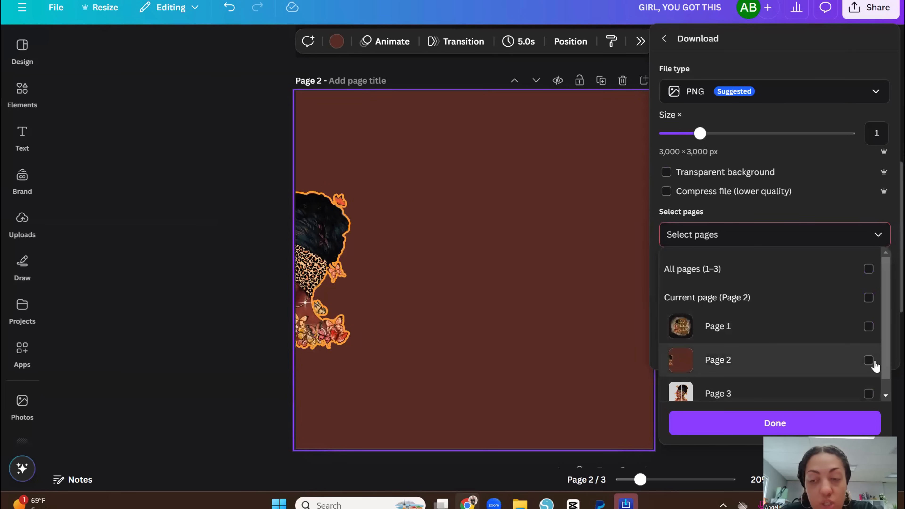
pyautogui.click(868, 359)
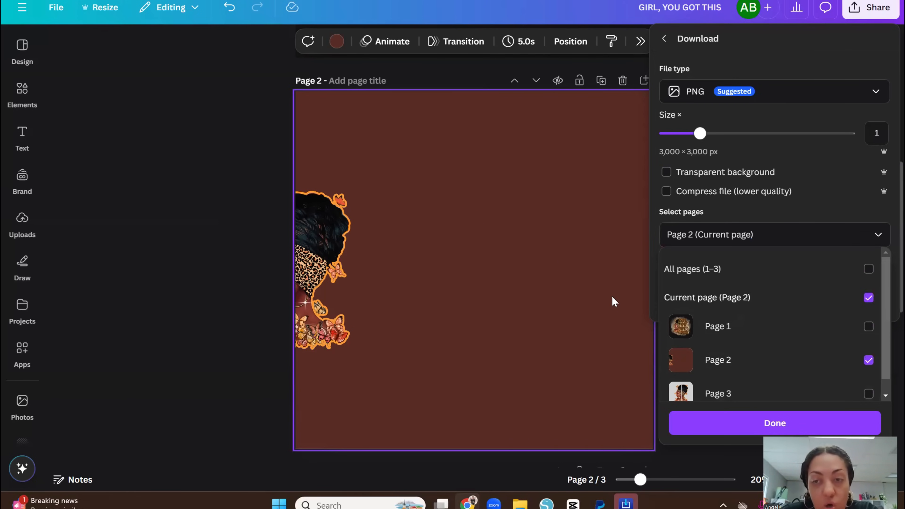
pyautogui.click(766, 426)
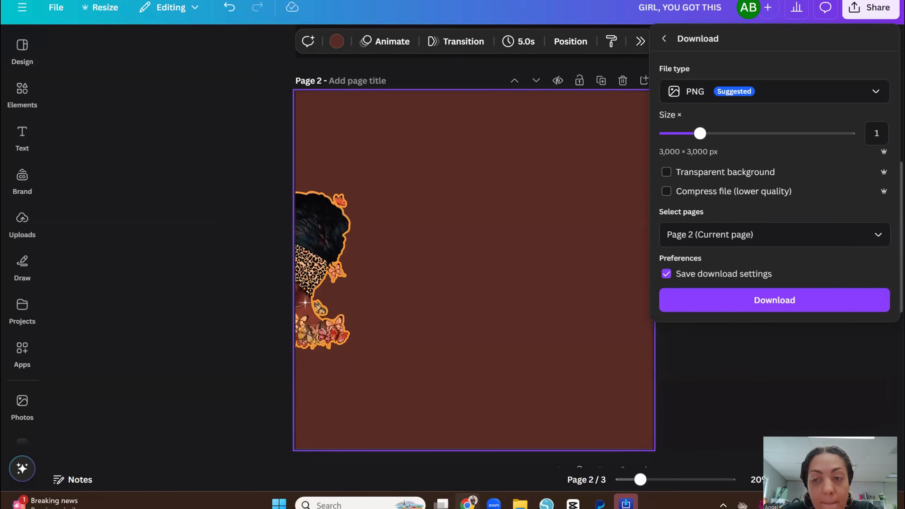
pyautogui.click(698, 301)
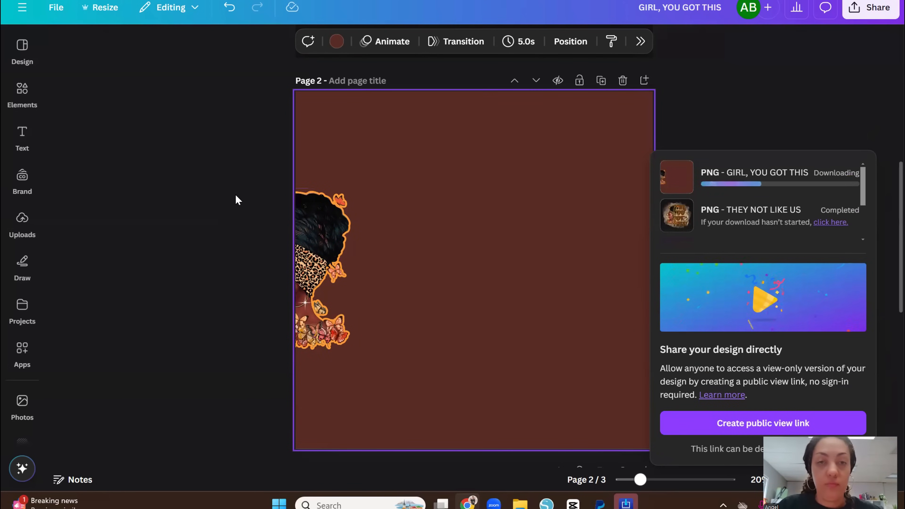
# Step: Upload the downloaded page 2 PNG to the image uploads and go to page 3 with the two halves
pyautogui.click(21, 219)
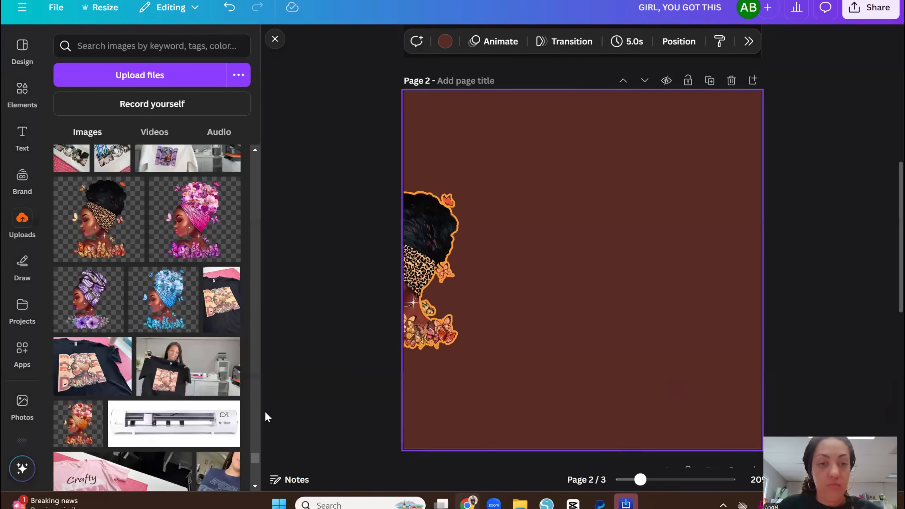
pyautogui.moveTo(254, 461); pyautogui.dragTo(242, 147)
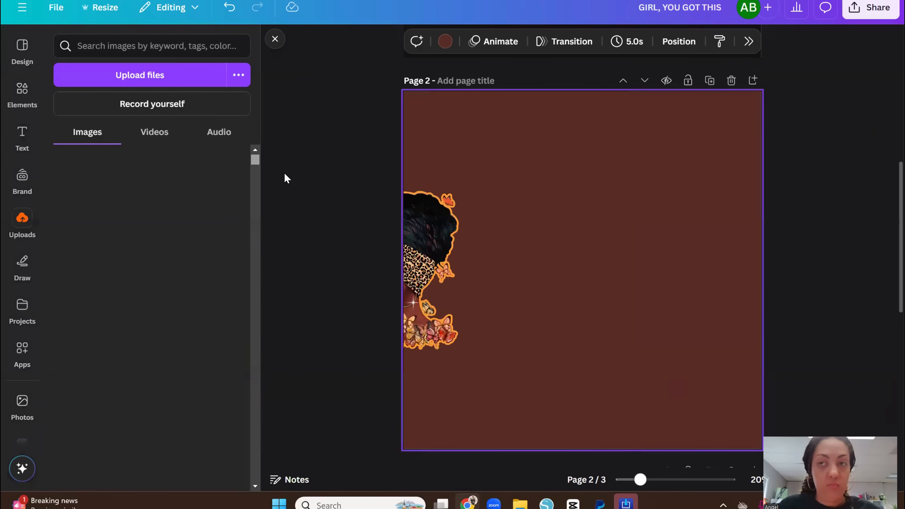
pyautogui.click(817, 174)
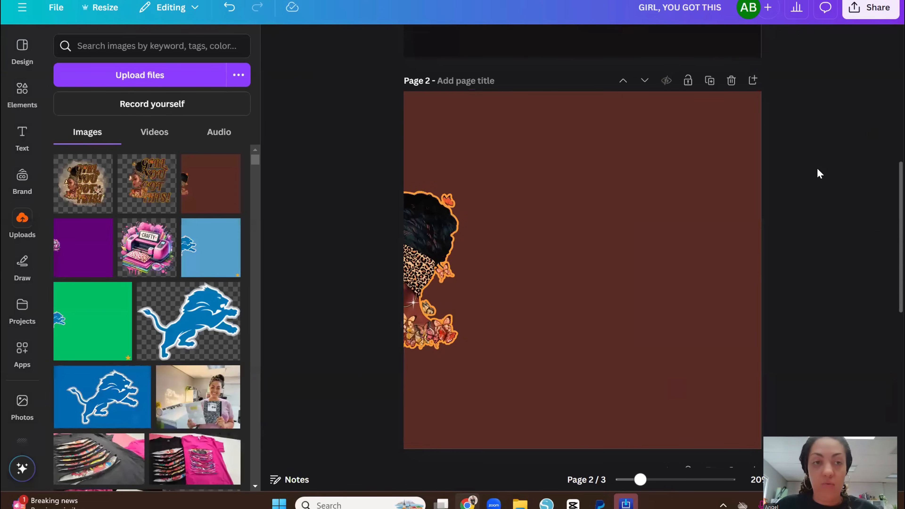
pyautogui.click(850, 0)
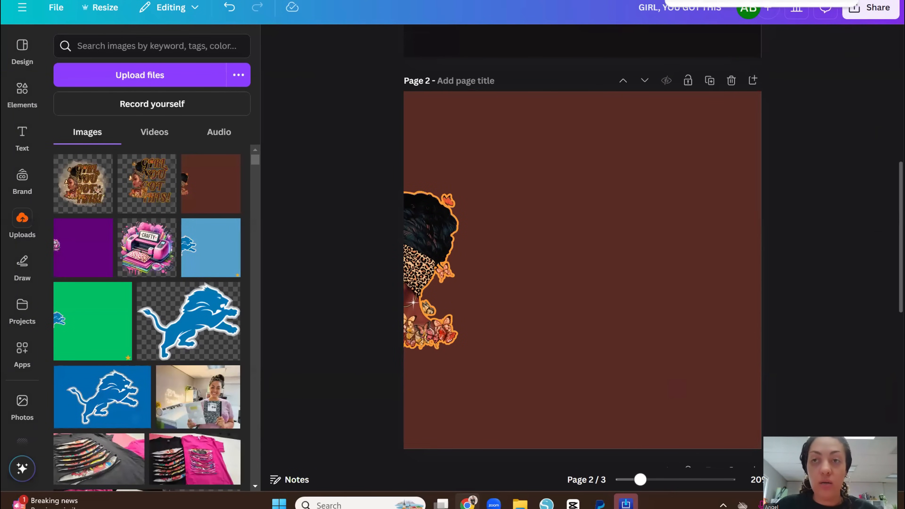
pyautogui.moveTo(748, 4); pyautogui.dragTo(148, 212)
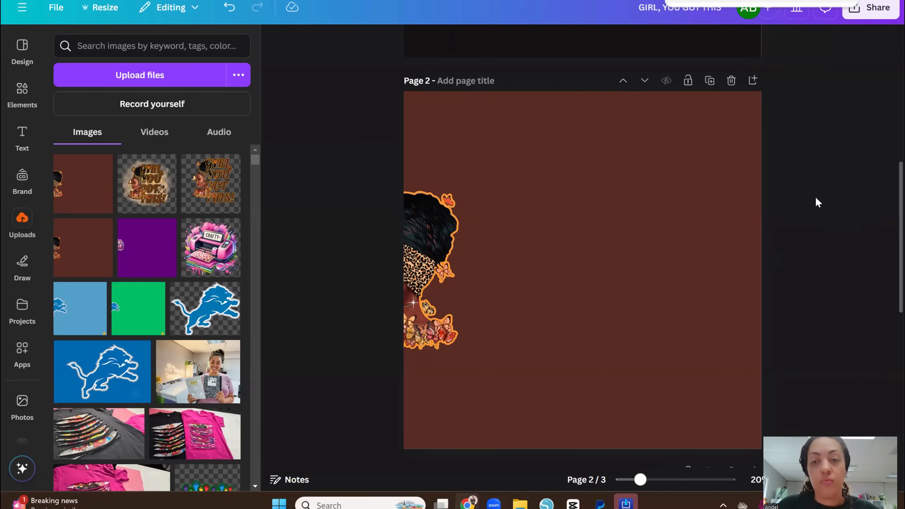
pyautogui.scroll(-10, 812, 189)
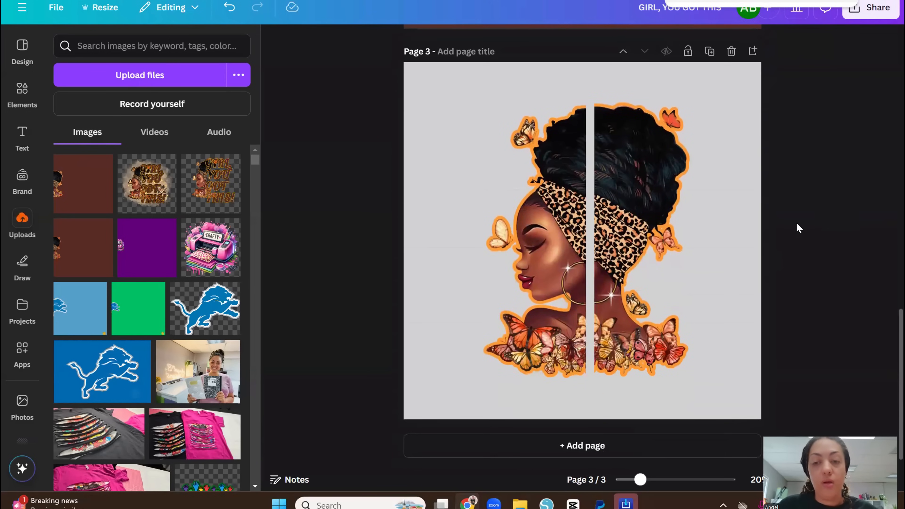
# Step: Add a fourth page and place the newly uploaded brown image with the woman's right half on it
pyautogui.click(586, 445)
pyautogui.scroll(15, 835, 287)
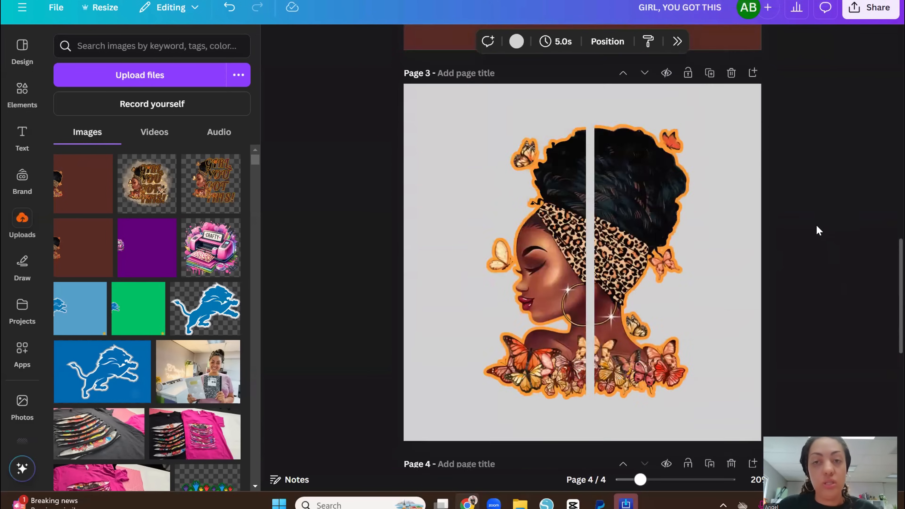
pyautogui.scroll(-15, 647, 267)
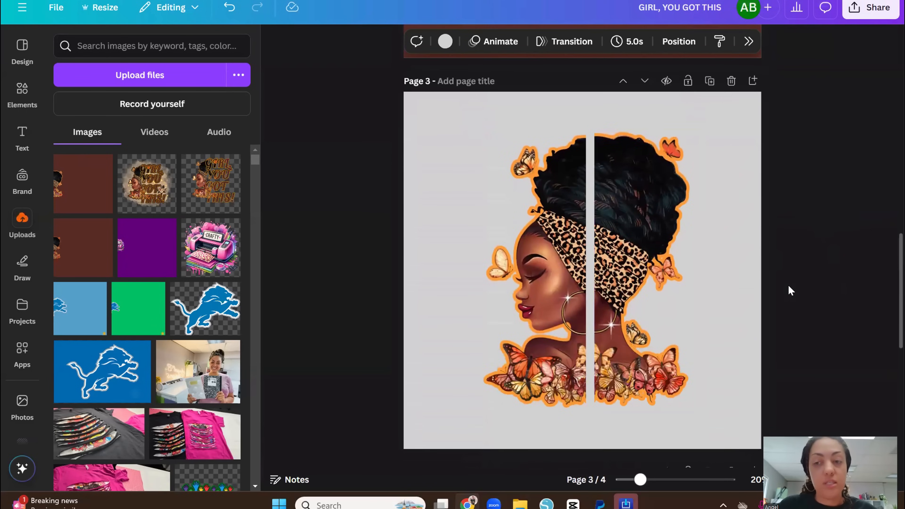
pyautogui.scroll(-4, 643, 309)
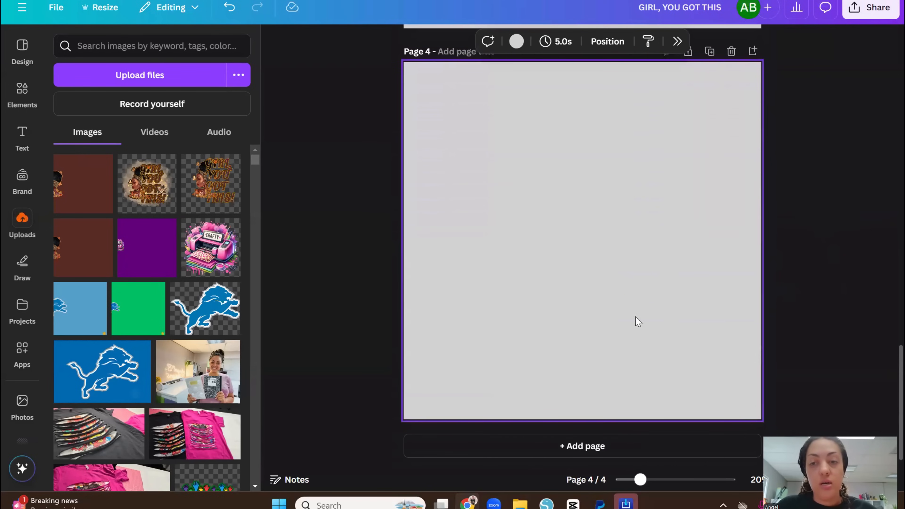
pyautogui.click(95, 197)
pyautogui.scroll(15, 753, 228)
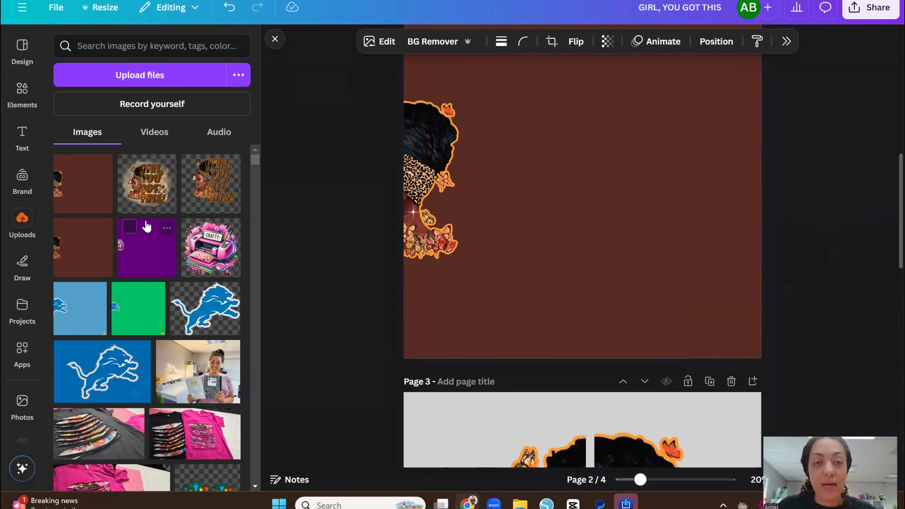
pyautogui.scroll(-10, 876, 205)
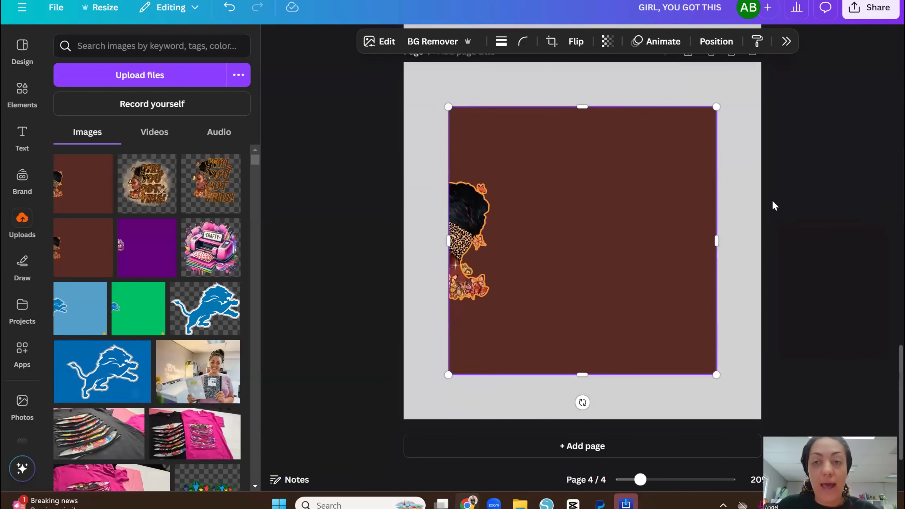
pyautogui.moveTo(652, 192)
pyautogui.mouseDown()
pyautogui.moveTo(632, 194)
pyautogui.moveTo(707, 222)
pyautogui.moveTo(685, 191)
pyautogui.moveTo(642, 192)
pyautogui.moveTo(666, 180)
pyautogui.moveTo(654, 186)
pyautogui.mouseUp()
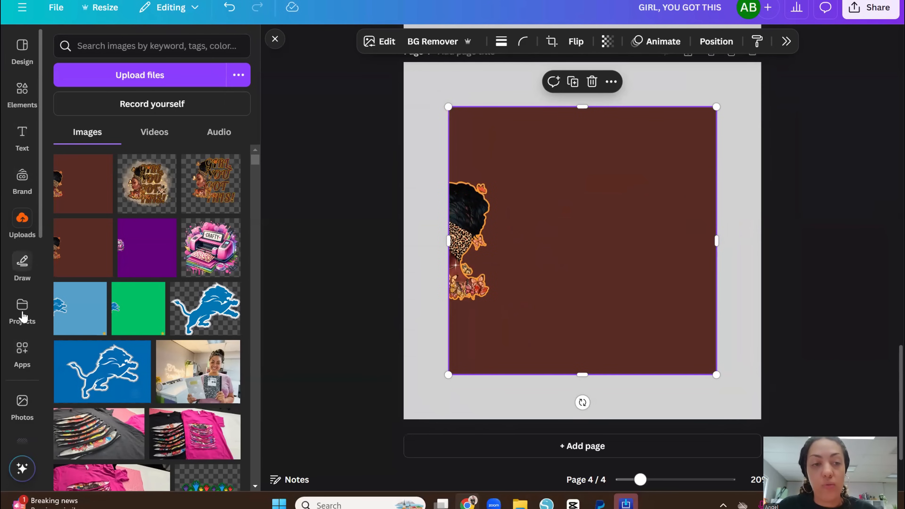
# Step: Search the apps for FONT FRAME and open the FontFrame app
pyautogui.click(24, 359)
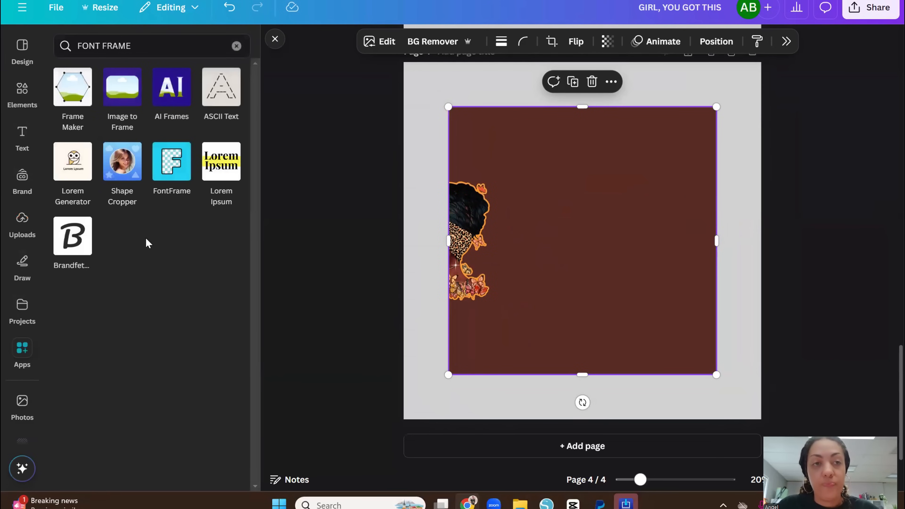
pyautogui.click(137, 50)
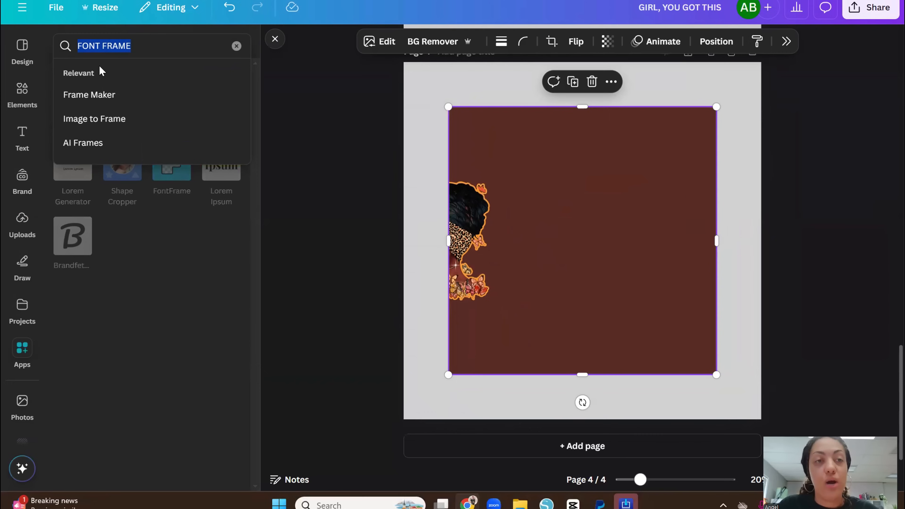
pyautogui.press('Return')
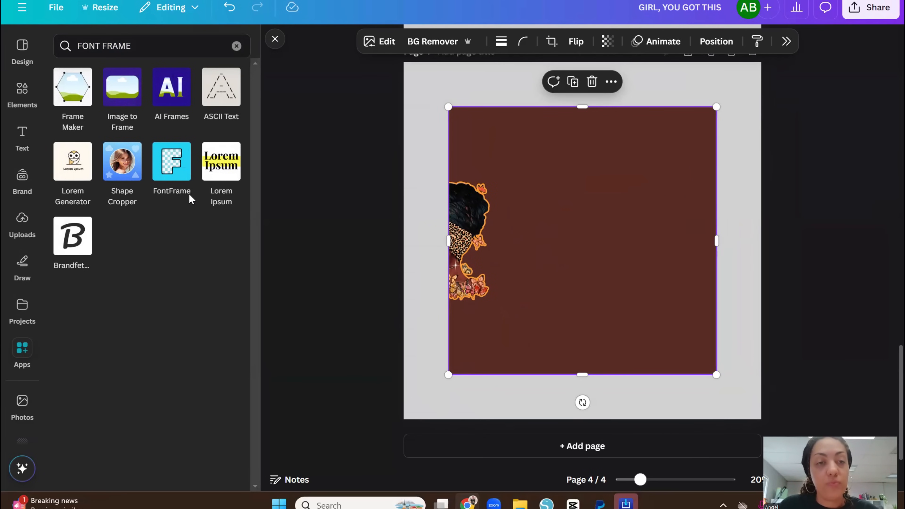
pyautogui.click(171, 180)
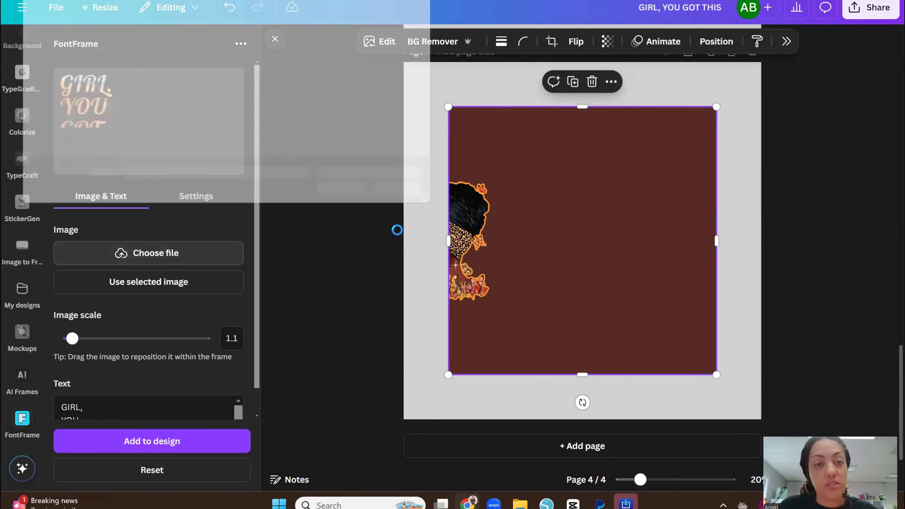
pyautogui.click(424, 205)
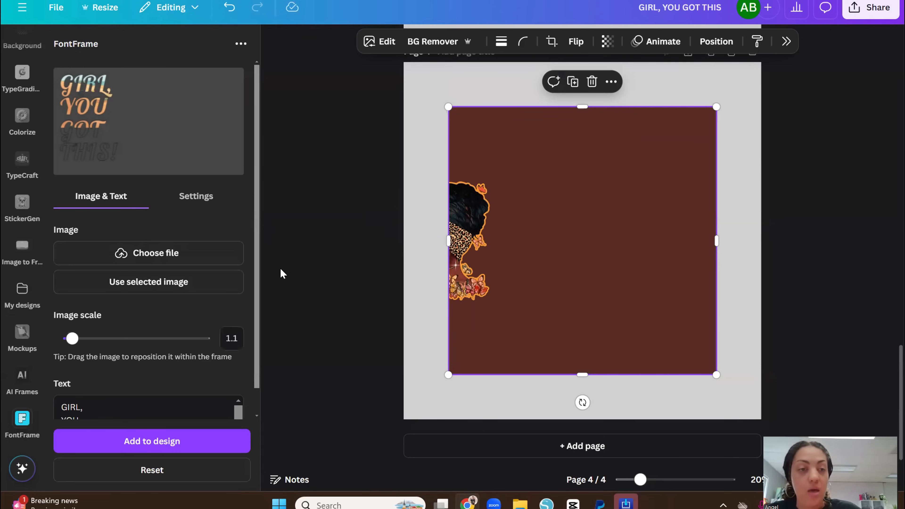
# Step: Use the selected brown image as the lettering's fill and reposition it higher within the frame at image scale 1
pyautogui.click(175, 285)
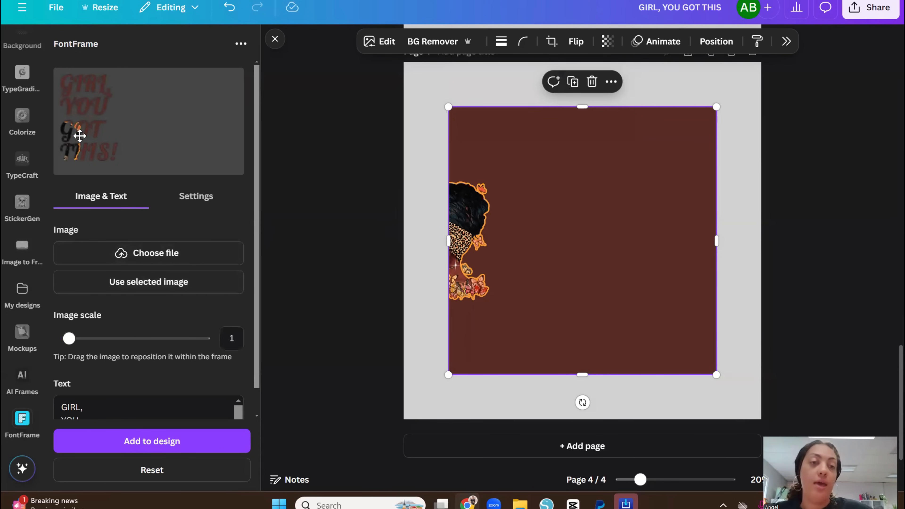
pyautogui.moveTo(79, 136); pyautogui.dragTo(88, 98)
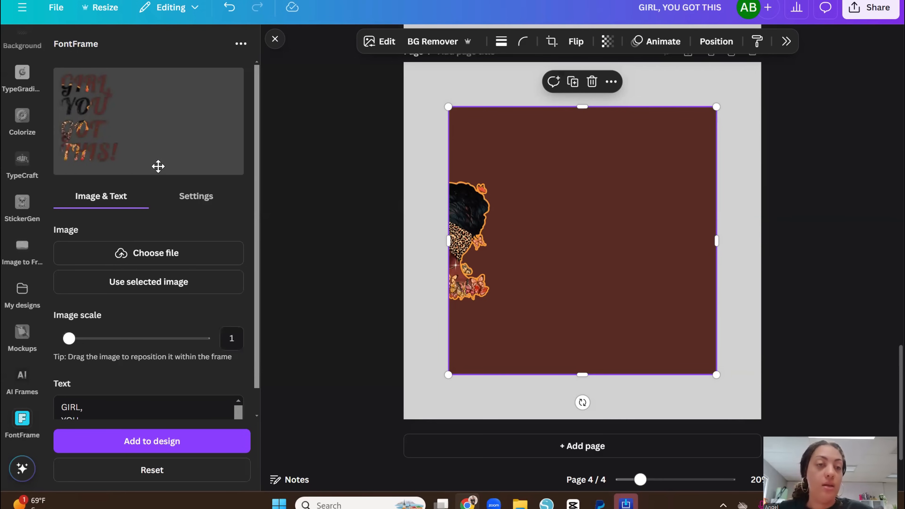
pyautogui.moveTo(70, 341); pyautogui.dragTo(41, 337)
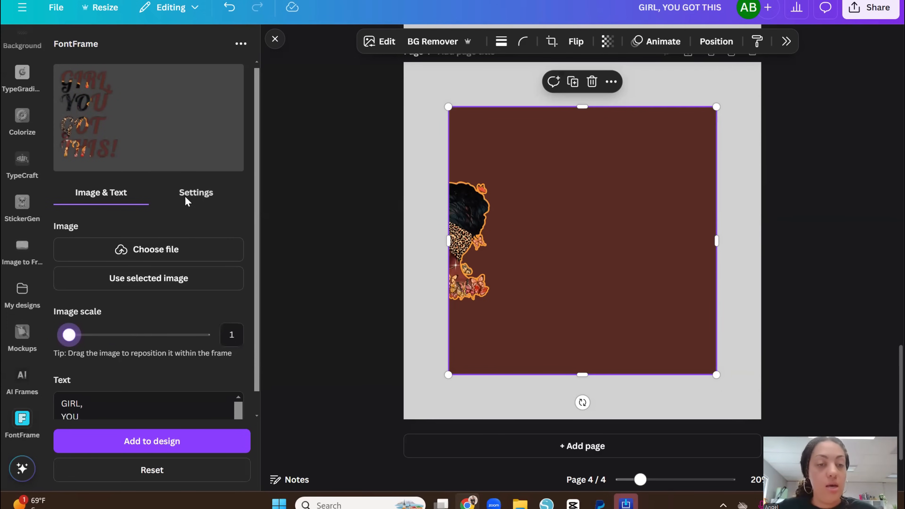
# Step: Clear the frame text and re-enter "GIRL, YOU GOT THIS!" with one word per line
pyautogui.scroll(-1, 189, 214)
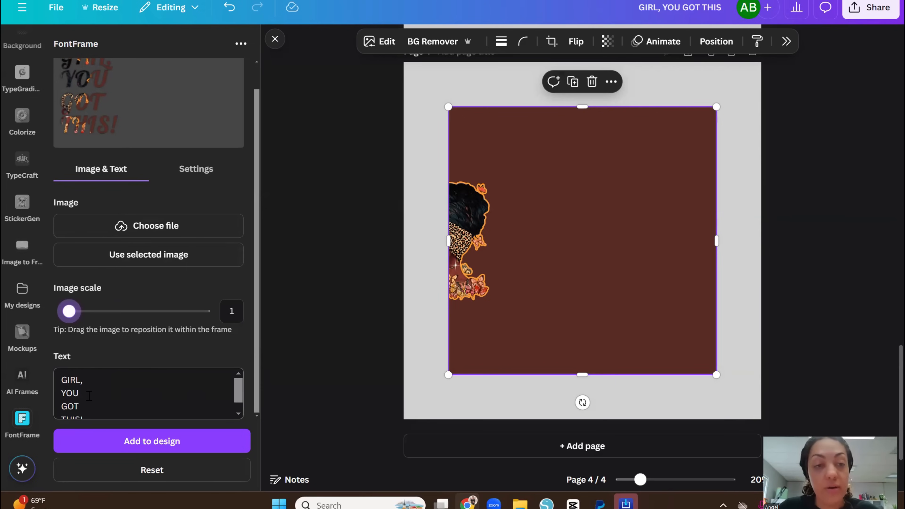
pyautogui.scroll(-1, 88, 386)
pyautogui.moveTo(89, 406); pyautogui.dragTo(40, 355)
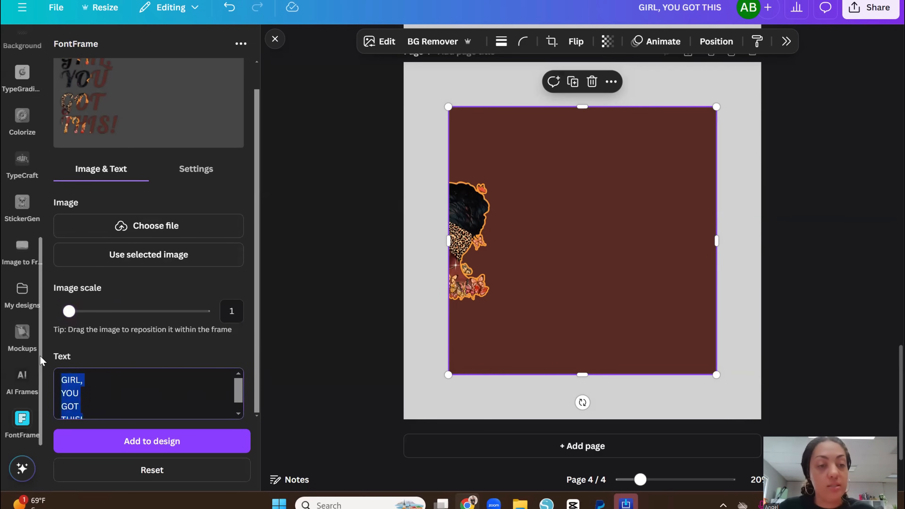
pyautogui.press('BackSpace')
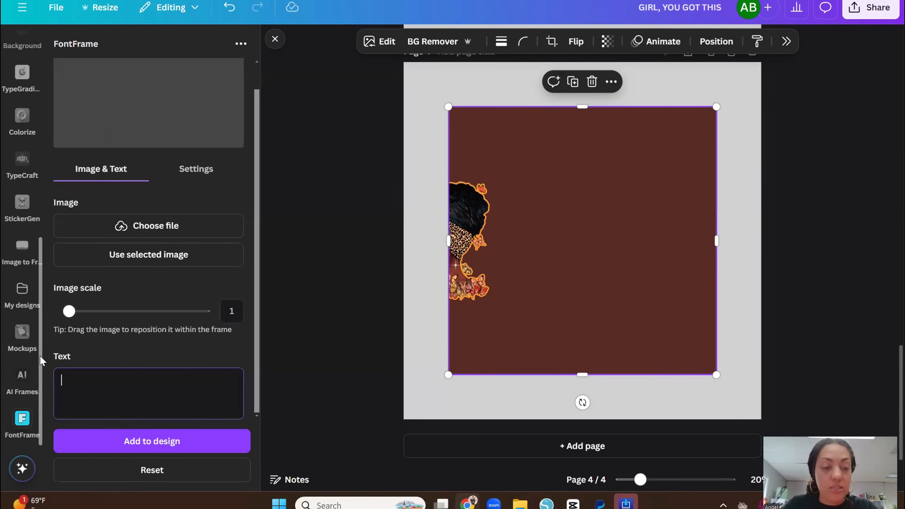
pyautogui.write('GIRL,')
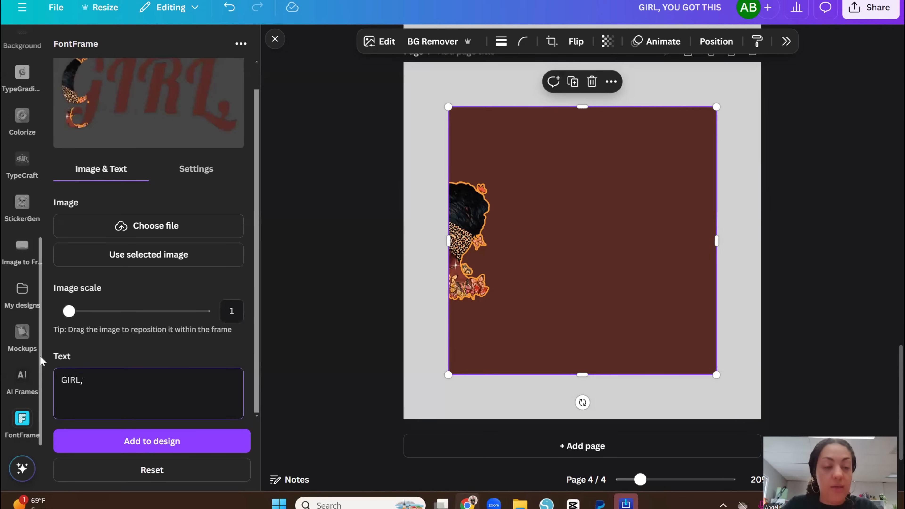
pyautogui.press('Return')
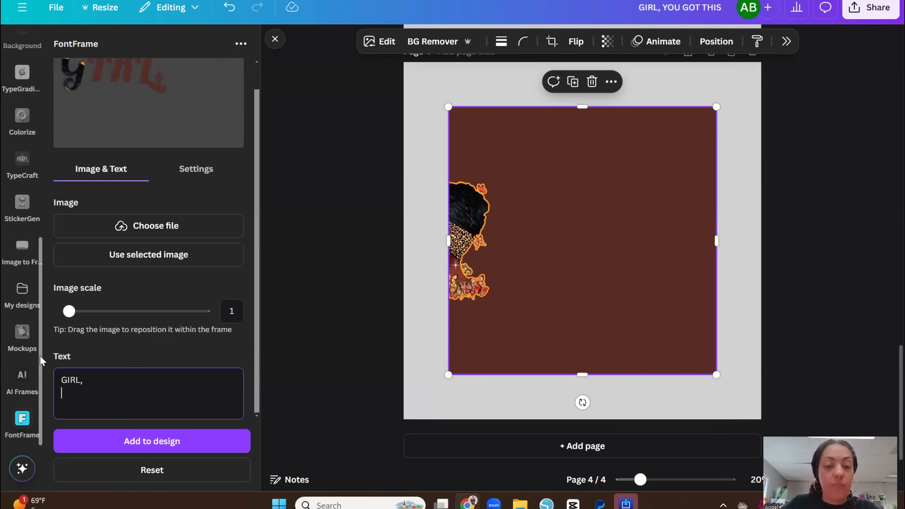
pyautogui.write('YOU')
pyautogui.press('Return')
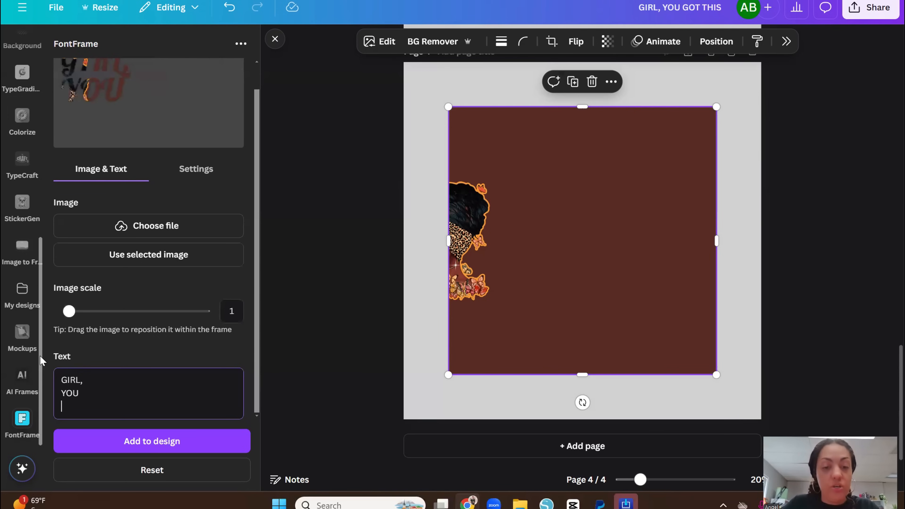
pyautogui.write('GOT')
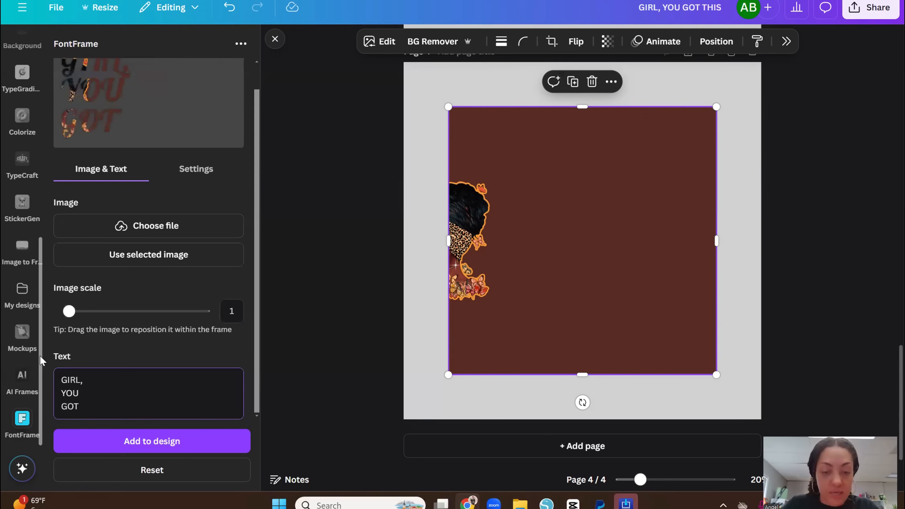
pyautogui.press('Return')
pyautogui.write('THIS')
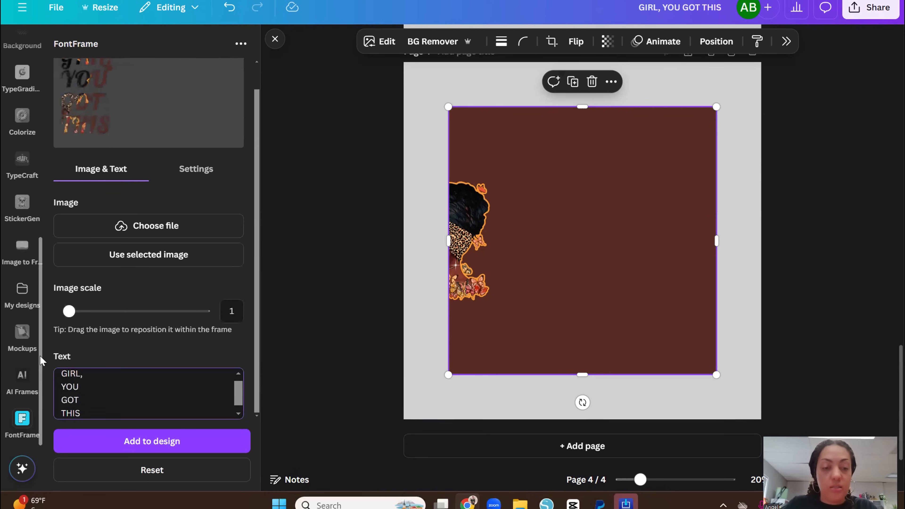
pyautogui.write('!')
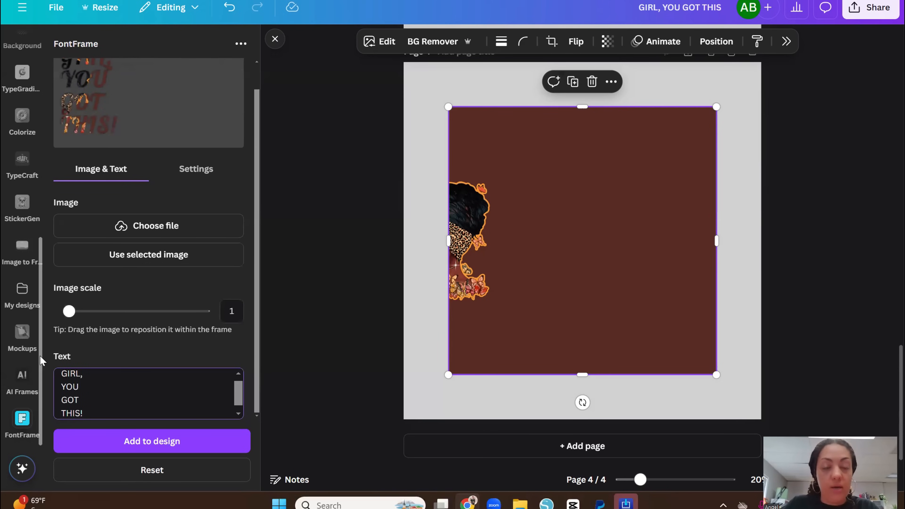
# Step: Try the phrase "THEY NOT LIKE US" as the frame text, one word per line
pyautogui.hotkey('ctrl', 'a')
pyautogui.press('BackSpace')
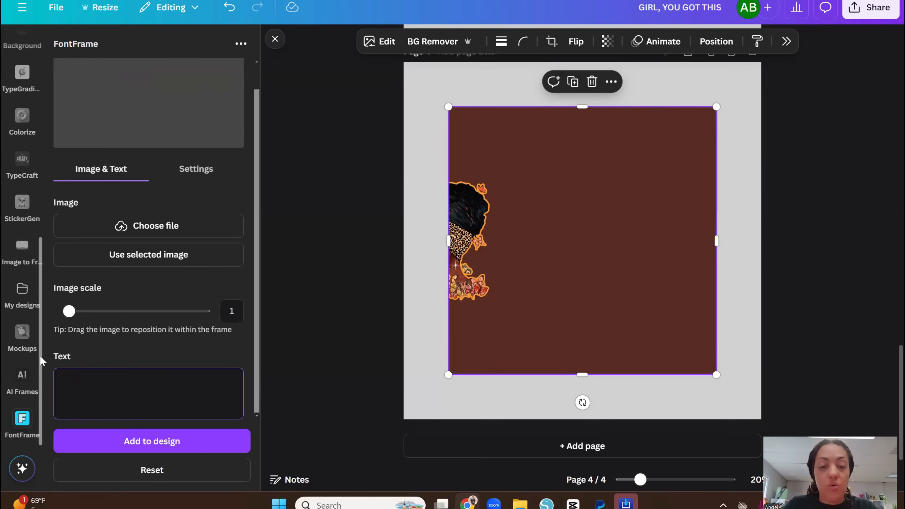
pyautogui.write('THEY')
pyautogui.press('Return')
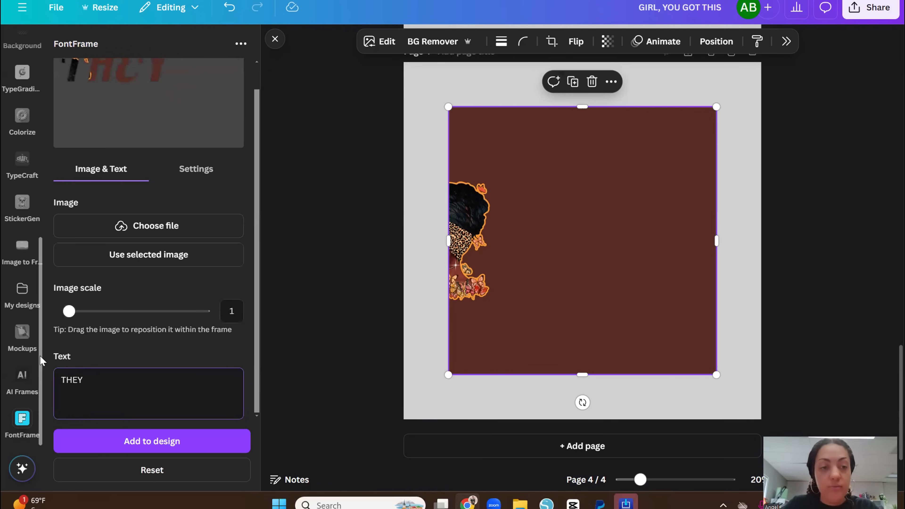
pyautogui.write('NOT')
pyautogui.press('Return')
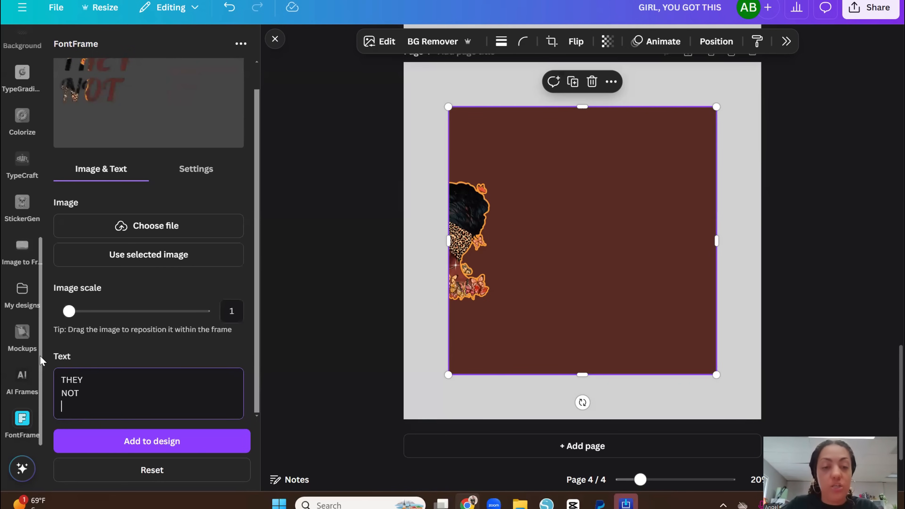
pyautogui.write('LIKE')
pyautogui.press('Return')
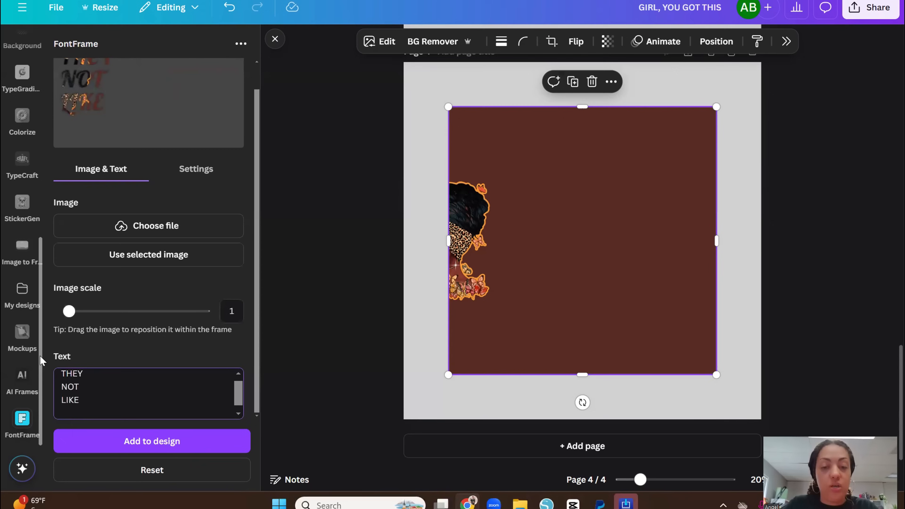
pyautogui.write('US')
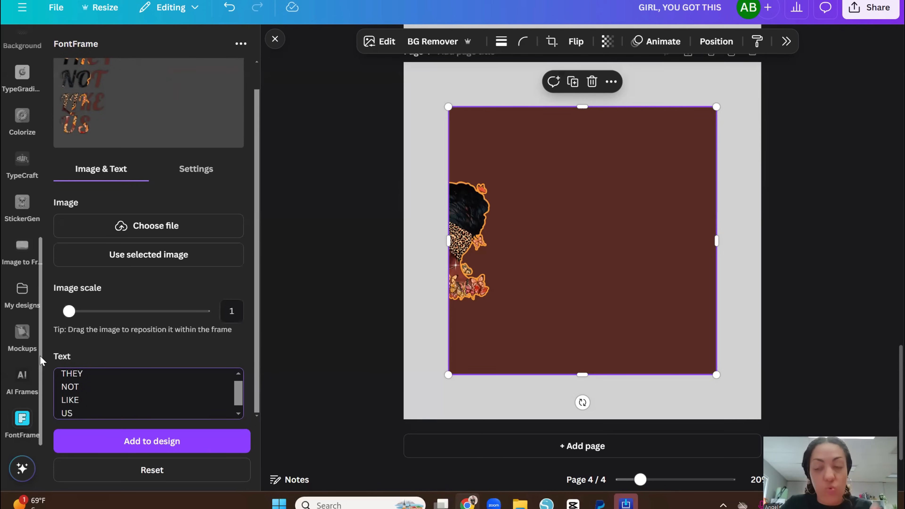
pyautogui.press('BackSpace')
pyautogui.press('BackSpace')
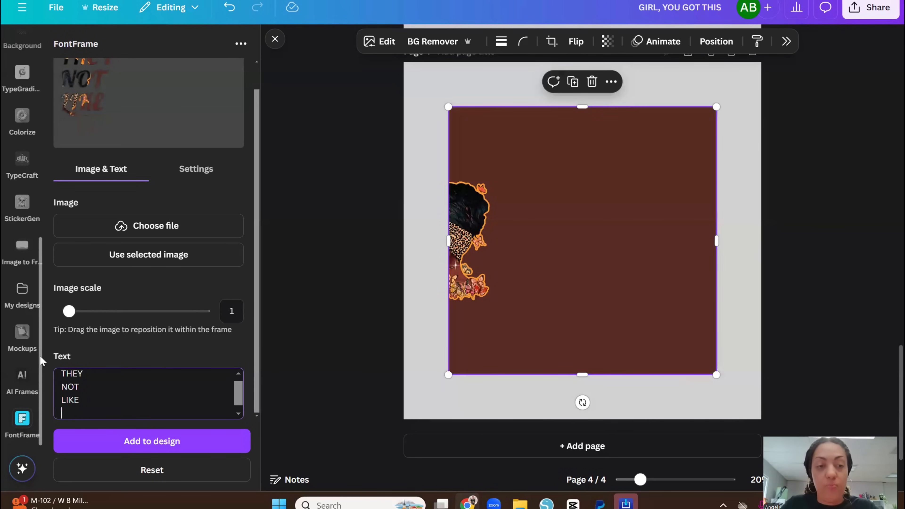
# Step: Replace the frame text with "GIRL, YOU GOT THIS!" in capitals, each word on its own line
pyautogui.hotkey('ctrl', 'a')
pyautogui.press('BackSpace')
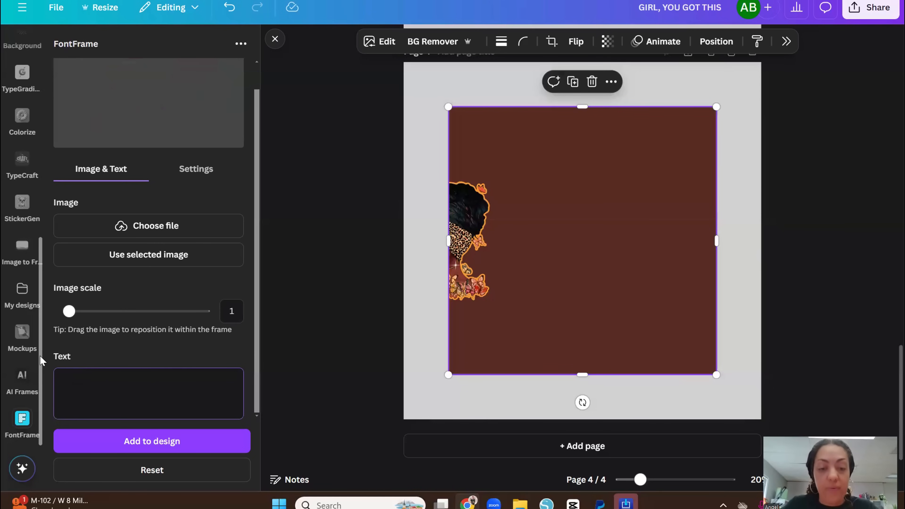
pyautogui.write('girl')
pyautogui.press('BackSpace')
pyautogui.press('BackSpace')
pyautogui.press('BackSpace')
pyautogui.press('BackSpace')
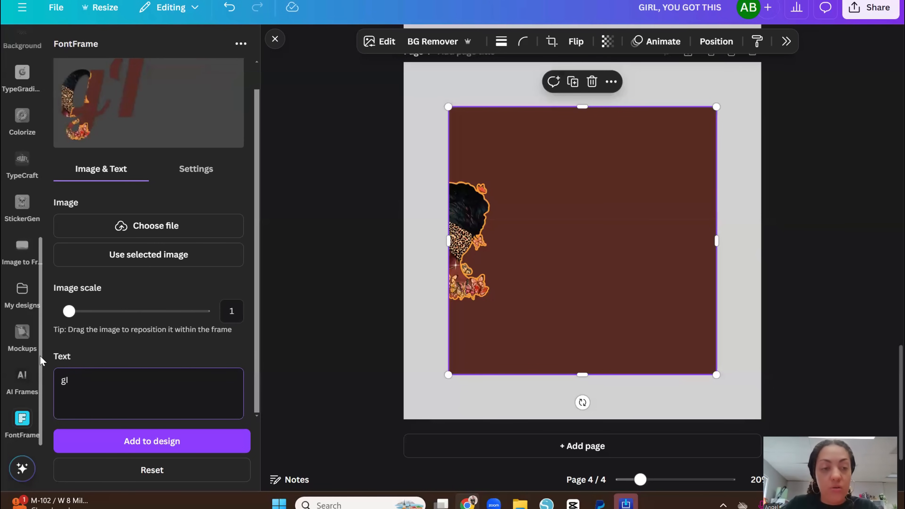
pyautogui.write('GIRL,')
pyautogui.press('Return')
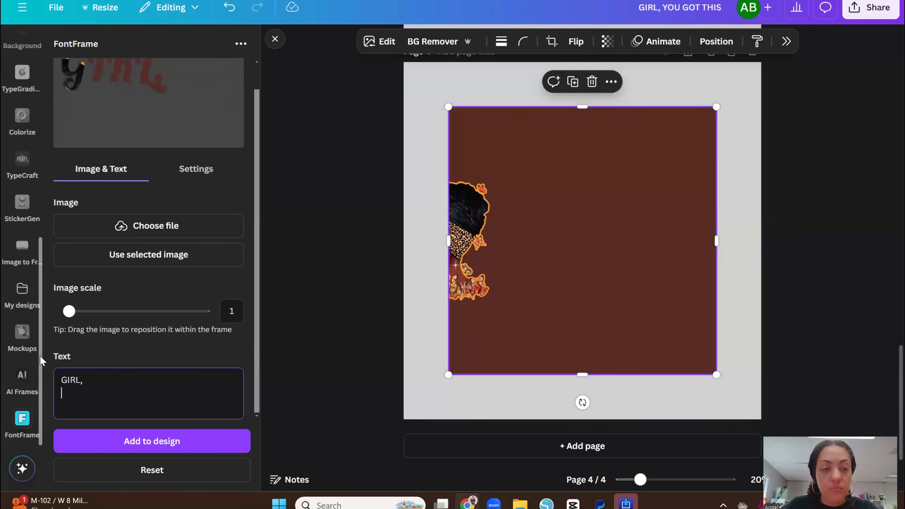
pyautogui.write('YOU')
pyautogui.press('Return')
pyautogui.write('GOT')
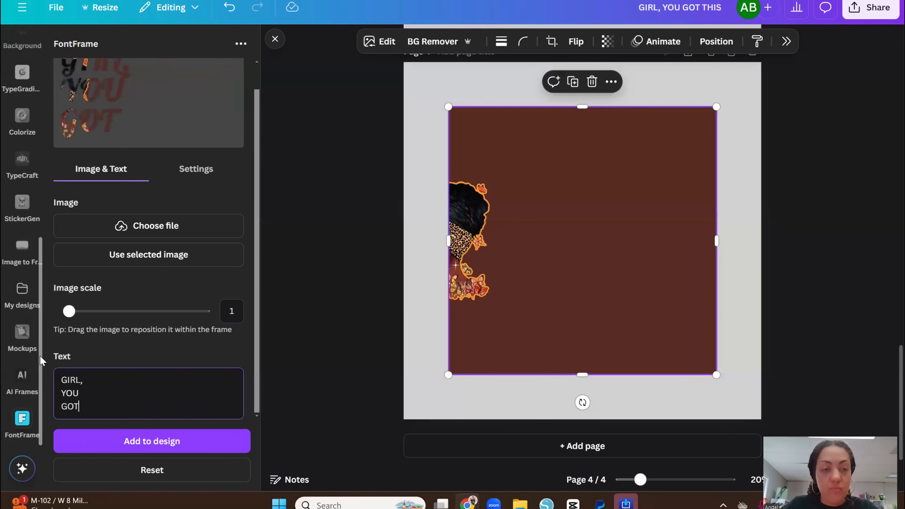
pyautogui.press('Return')
pyautogui.write('THIS!')
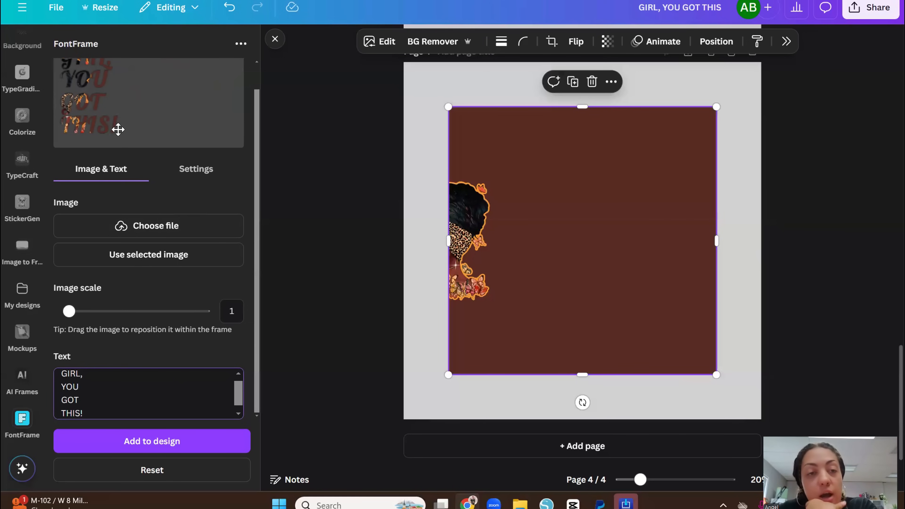
# Step: Browse the available fonts for the lettering and choose Lobster
pyautogui.click(211, 174)
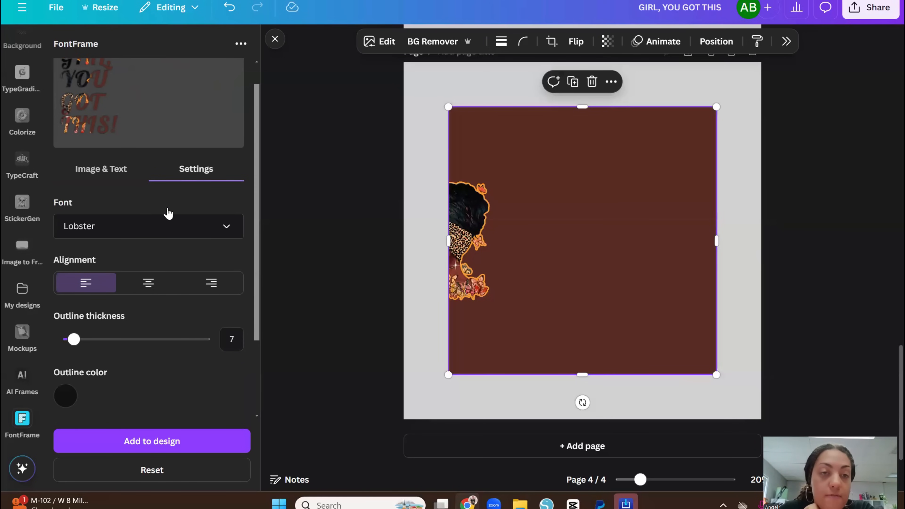
pyautogui.scroll(1, 166, 211)
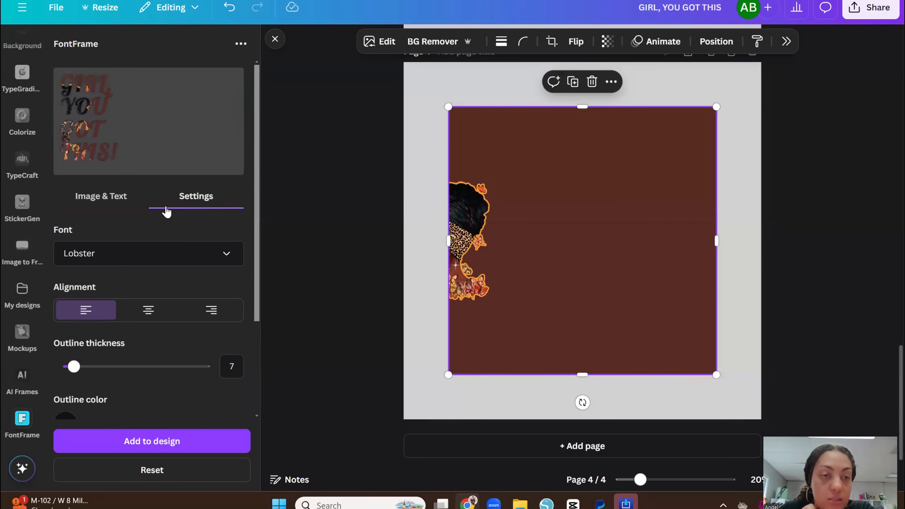
pyautogui.click(136, 257)
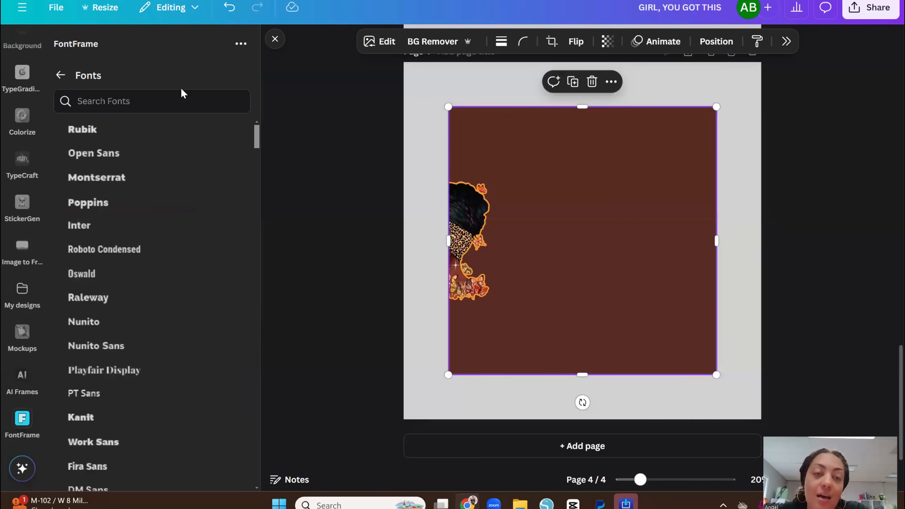
pyautogui.scroll(-3, 197, 276)
pyautogui.scroll(-15, 198, 285)
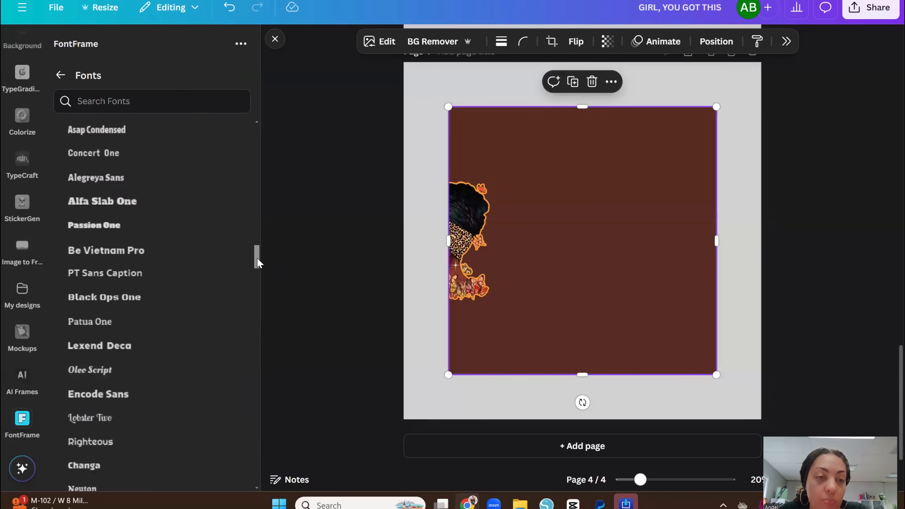
pyautogui.moveTo(257, 257); pyautogui.dragTo(259, 134)
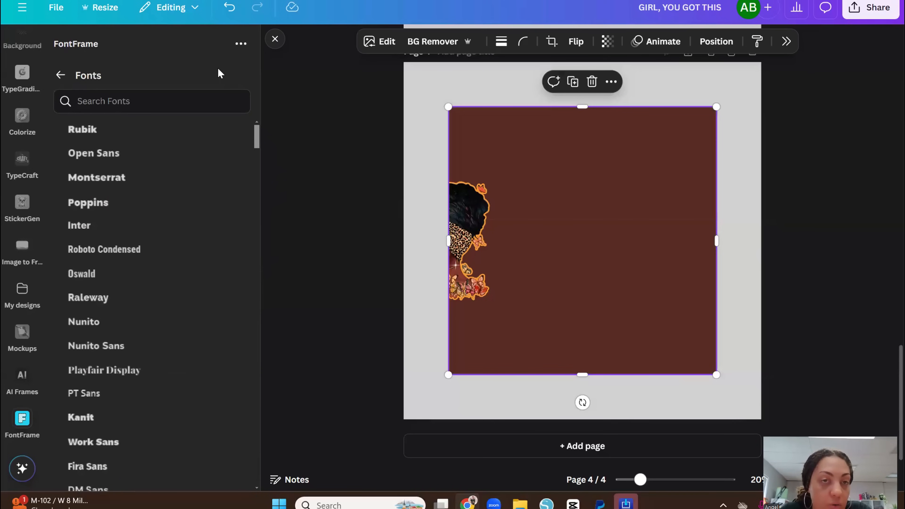
pyautogui.click(241, 44)
pyautogui.click(224, 53)
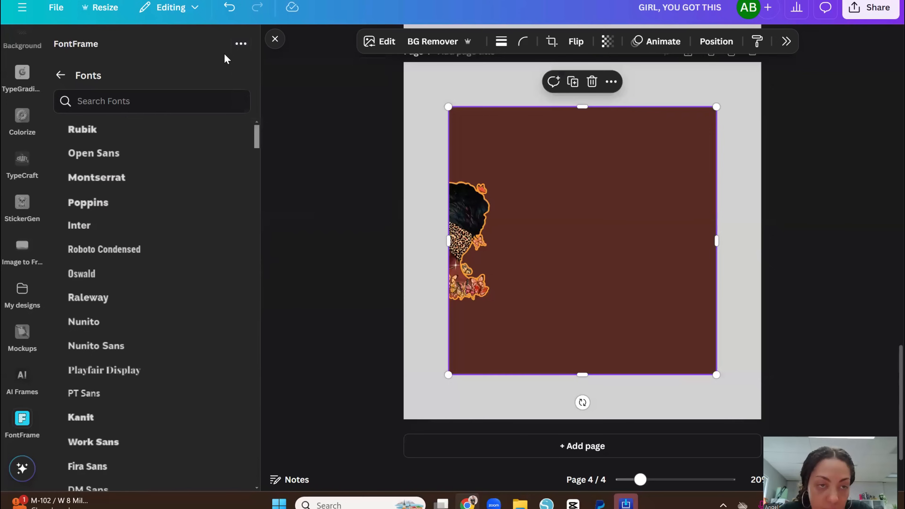
pyautogui.scroll(-2, 165, 257)
pyautogui.scroll(-15, 165, 258)
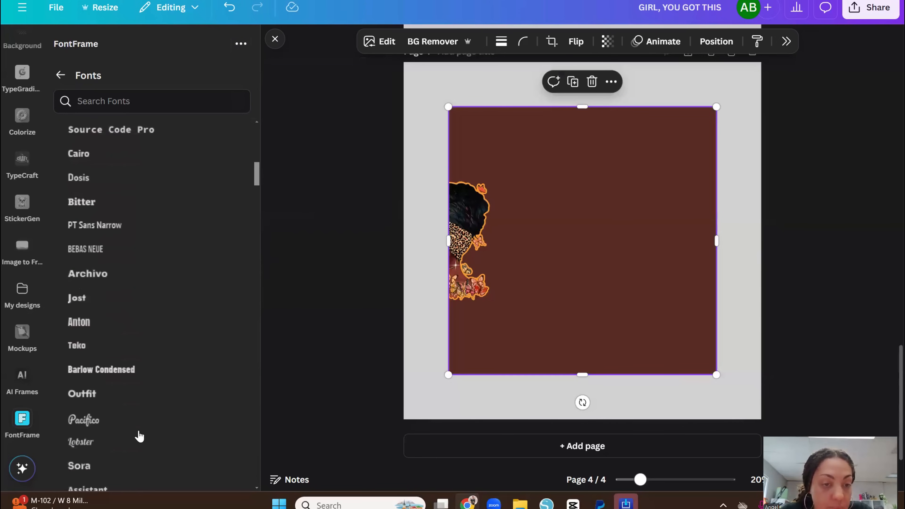
pyautogui.click(102, 442)
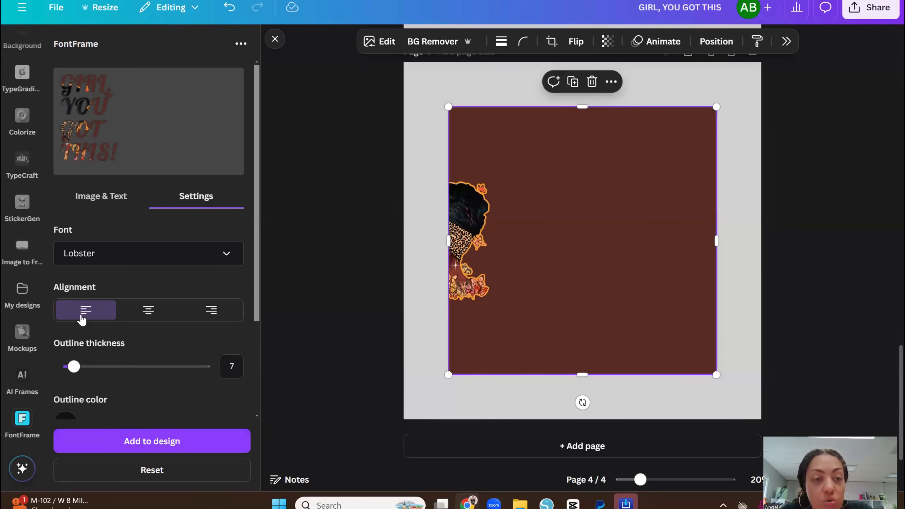
# Step: Try center and right alignment on the lettering, ending with left alignment
pyautogui.click(152, 311)
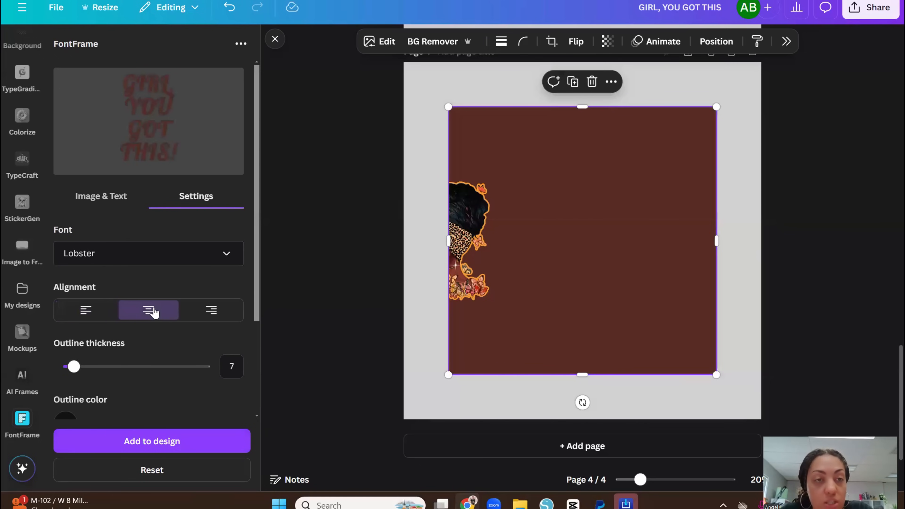
pyautogui.click(213, 312)
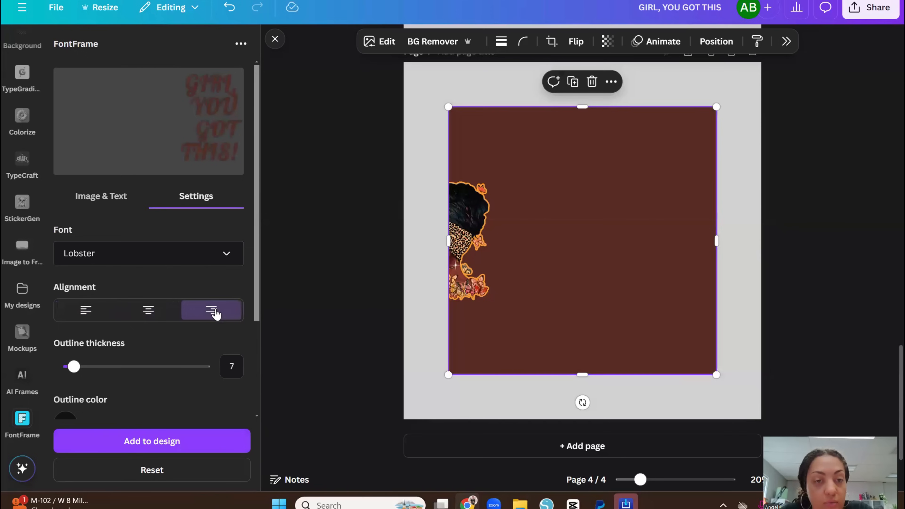
pyautogui.click(76, 316)
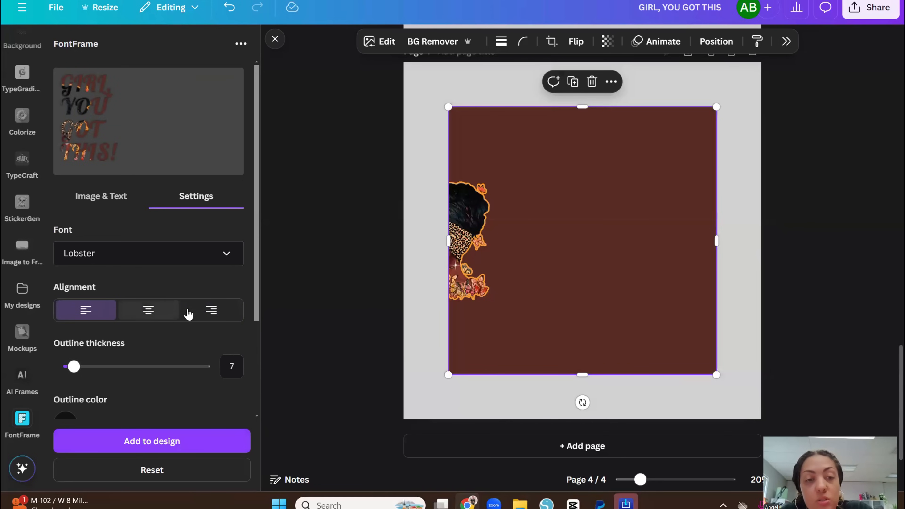
# Step: Review the lettering's outline thickness, outline color, letter spacing and line spacing settings
pyautogui.scroll(-2, 215, 291)
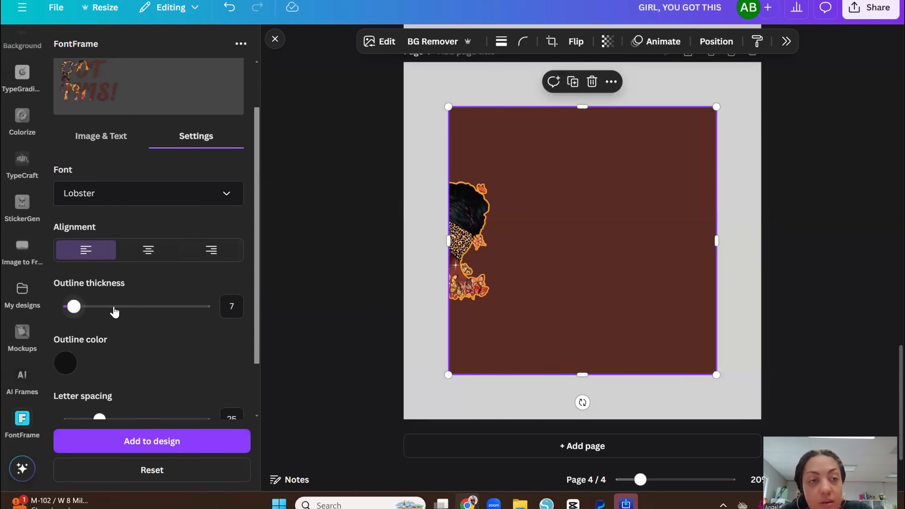
pyautogui.scroll(2, 85, 313)
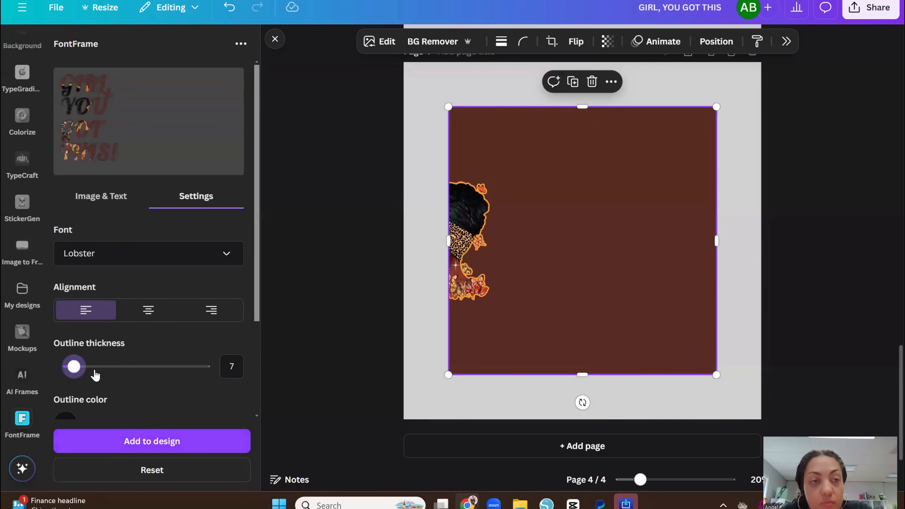
pyautogui.moveTo(95, 374); pyautogui.dragTo(73, 371)
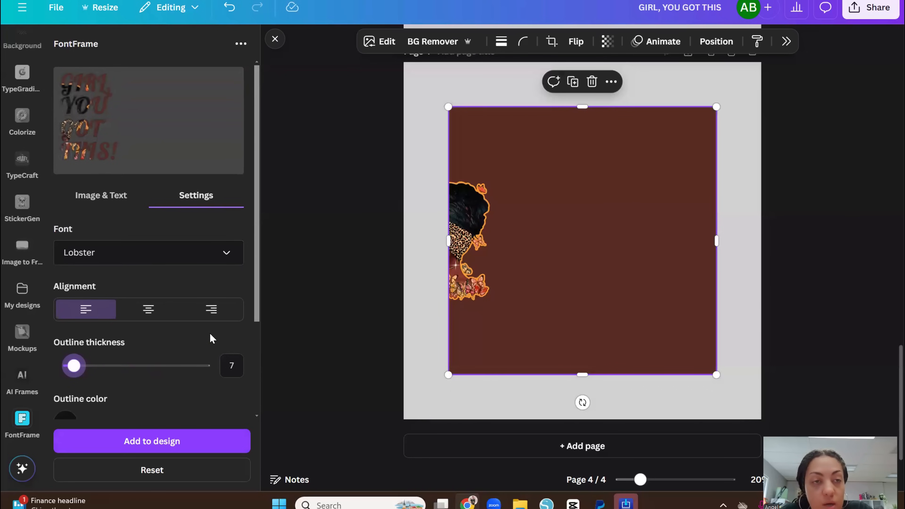
pyautogui.scroll(-2, 210, 335)
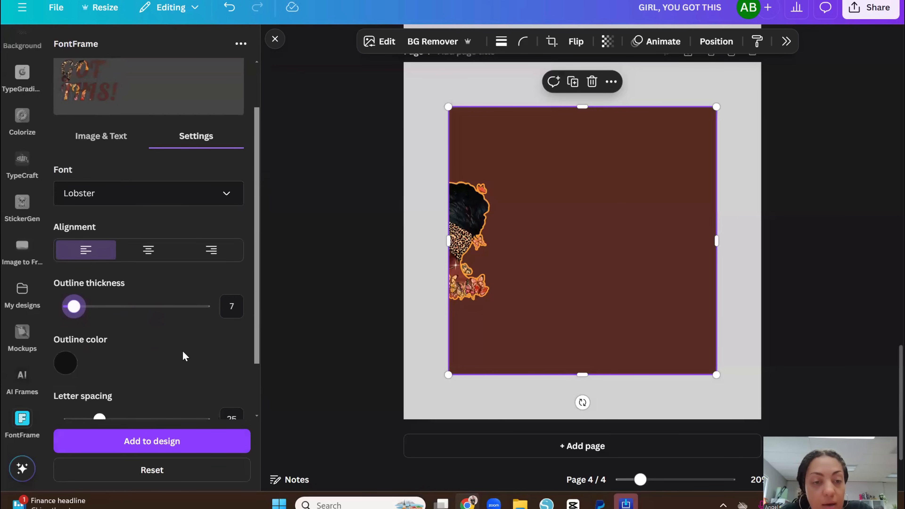
pyautogui.scroll(1, 185, 355)
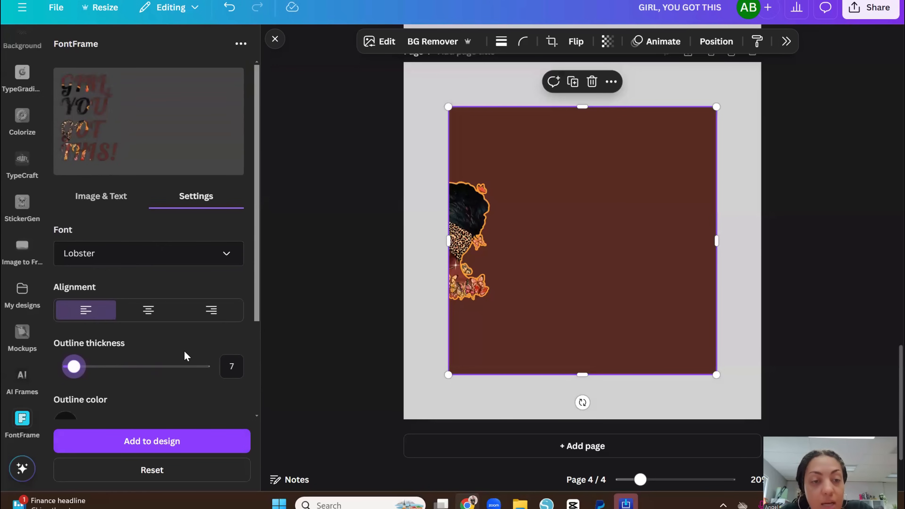
pyautogui.scroll(-2, 185, 364)
pyautogui.scroll(2, 185, 363)
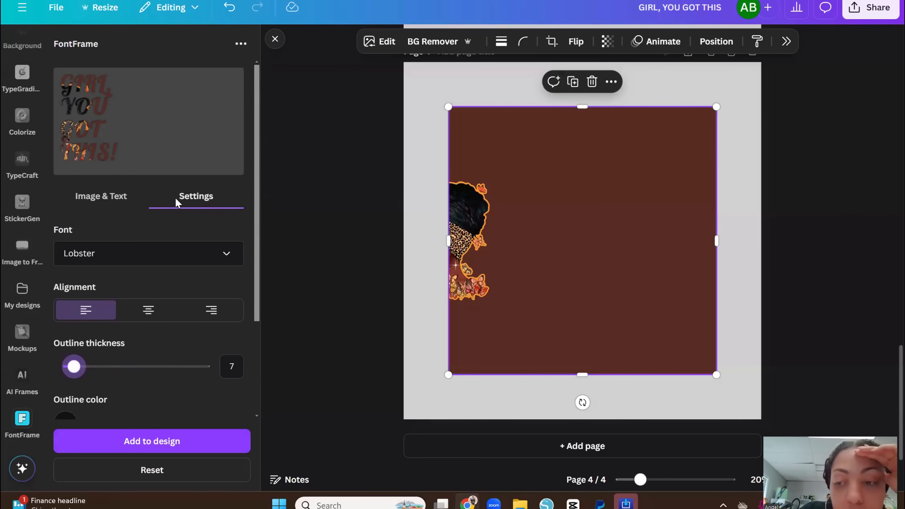
pyautogui.scroll(-3, 180, 212)
pyautogui.scroll(-1, 250, 271)
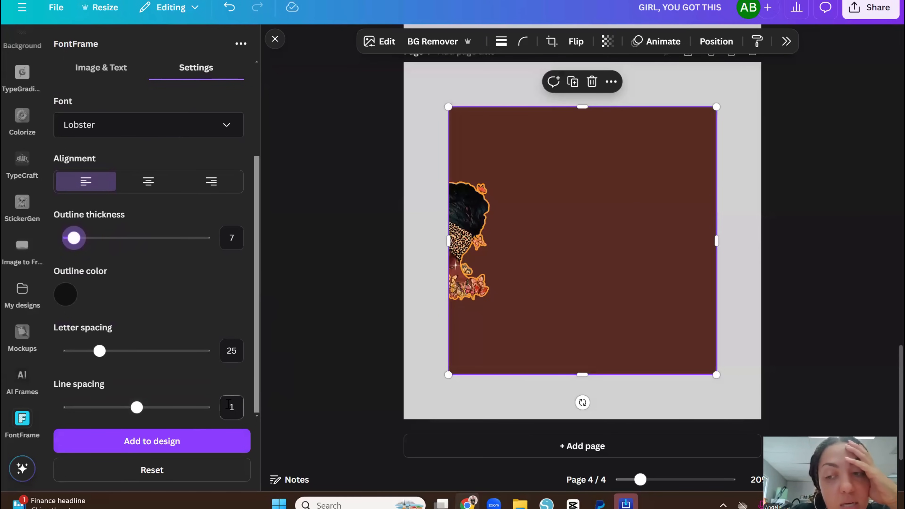
pyautogui.scroll(3, 227, 367)
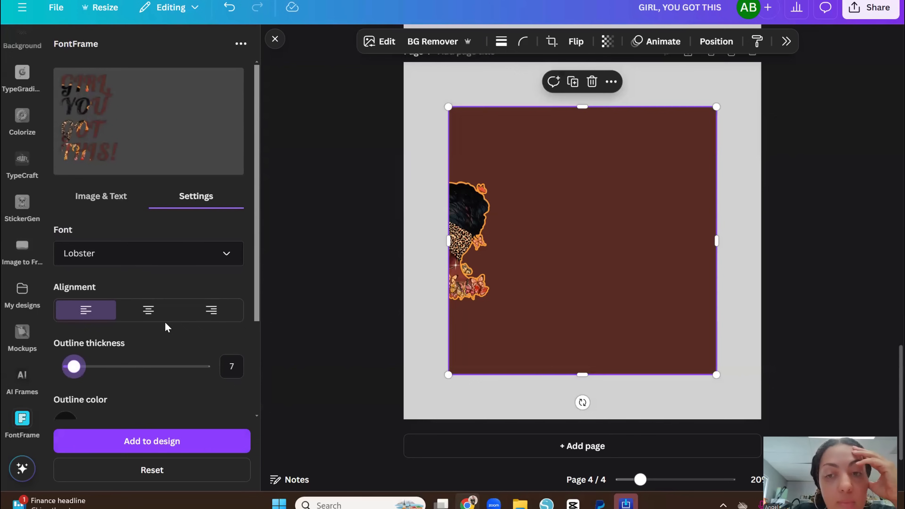
# Step: Add the filled lettering to page 4 and move the brown image to the page's upper-left corner, clear of the lettering
pyautogui.click(152, 444)
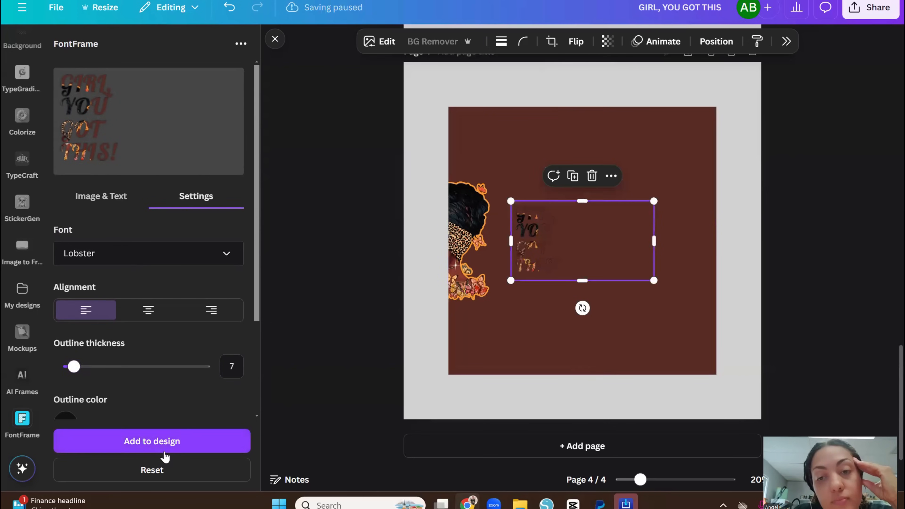
pyautogui.click(652, 368)
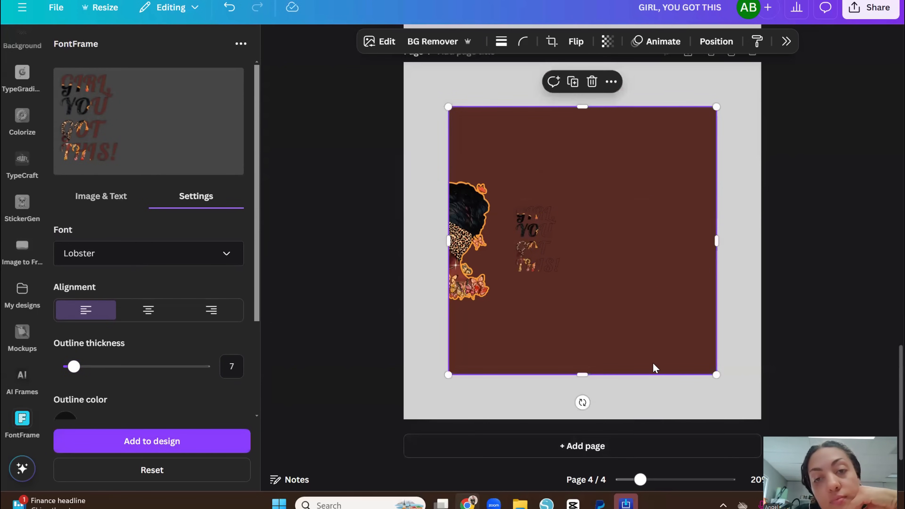
pyautogui.moveTo(652, 368); pyautogui.dragTo(586, 136)
# Step: Enlarge the placed lettering, crop off the empty area beside the words and position it on the lower part of the page
pyautogui.click(553, 268)
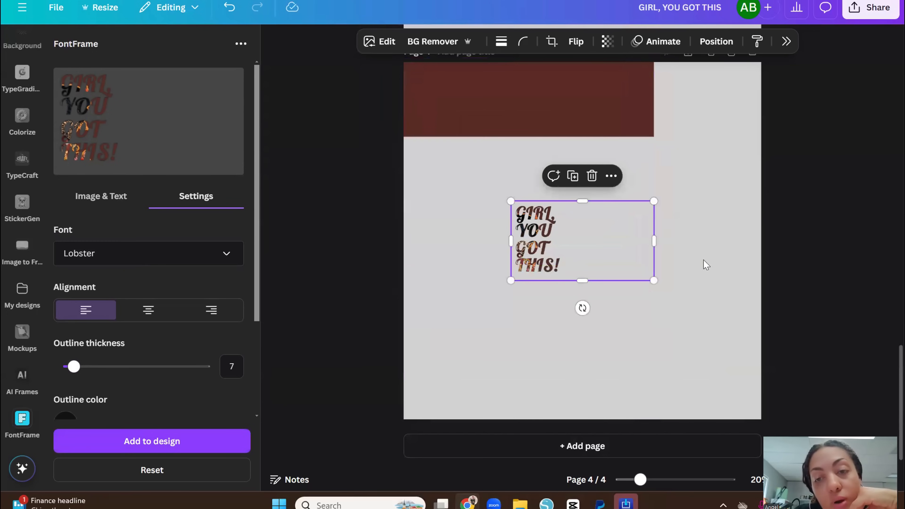
pyautogui.moveTo(653, 279); pyautogui.dragTo(772, 346)
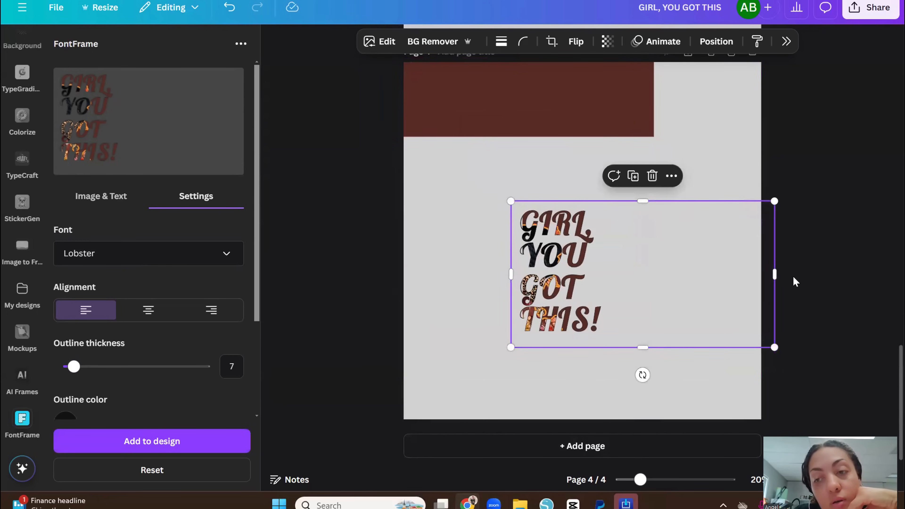
pyautogui.moveTo(771, 273); pyautogui.dragTo(607, 273)
pyautogui.moveTo(642, 366); pyautogui.dragTo(620, 311)
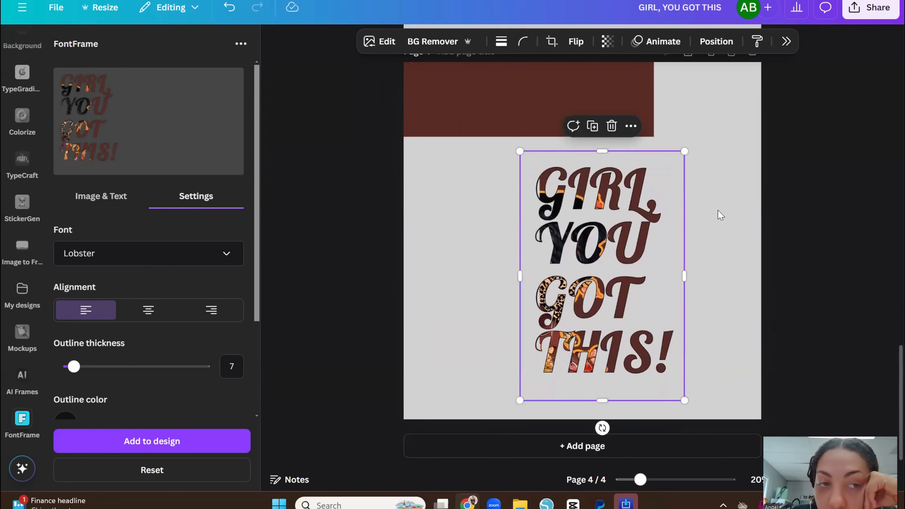
# Step: Inspect the image fill in the placed lettering up close and delete that lettering from the page
pyautogui.click(123, 198)
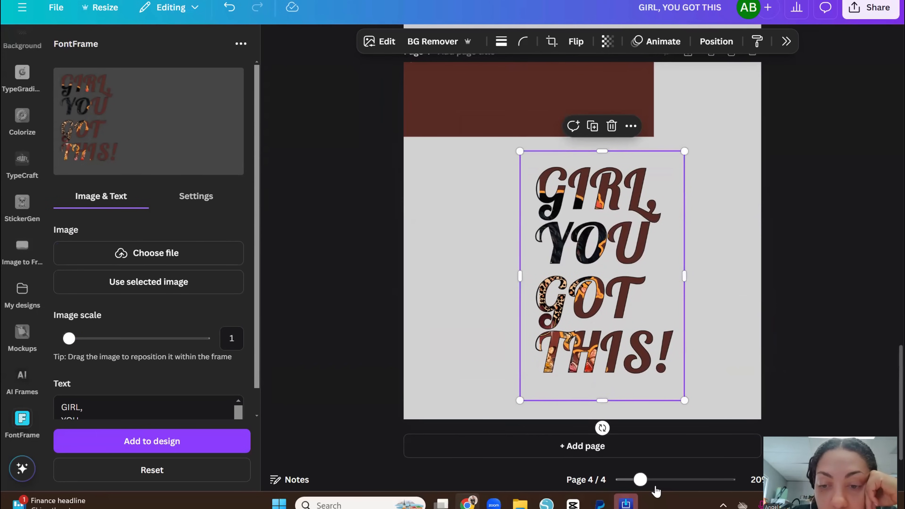
pyautogui.moveTo(640, 479); pyautogui.dragTo(670, 486)
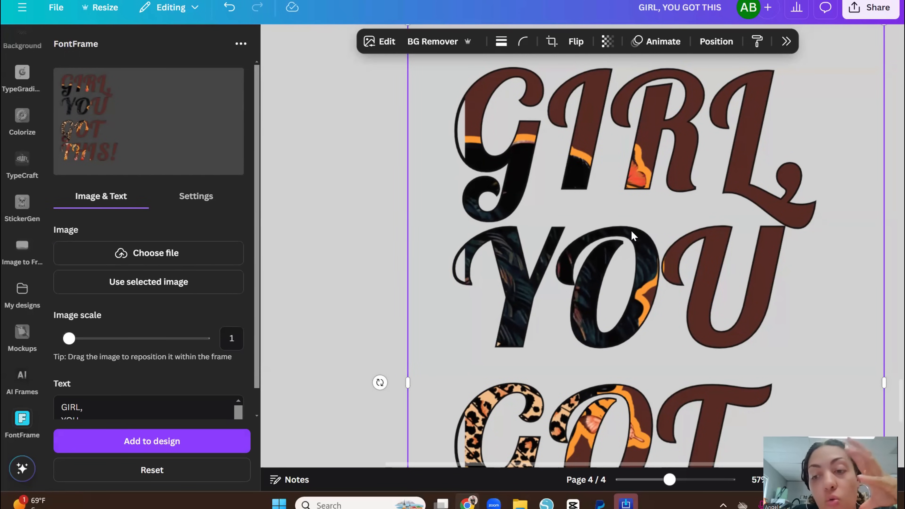
pyautogui.scroll(-6, 696, 239)
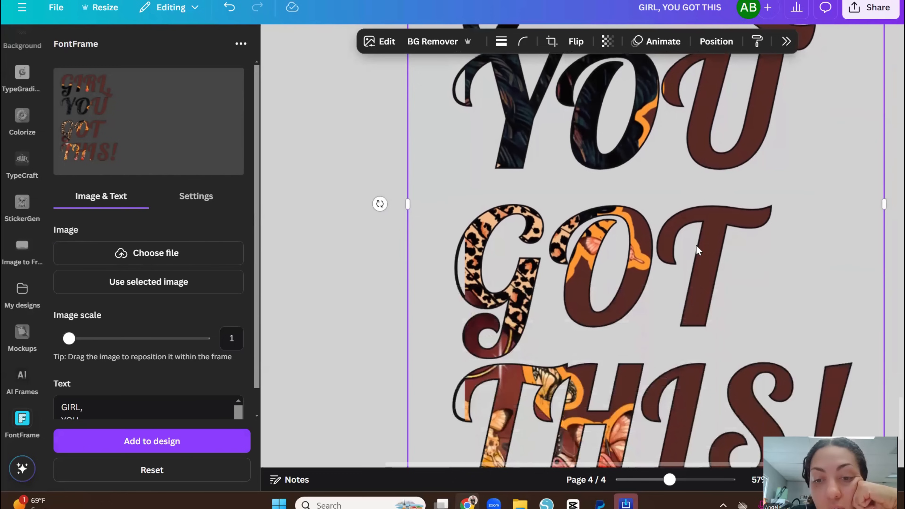
pyautogui.scroll(-1, 675, 280)
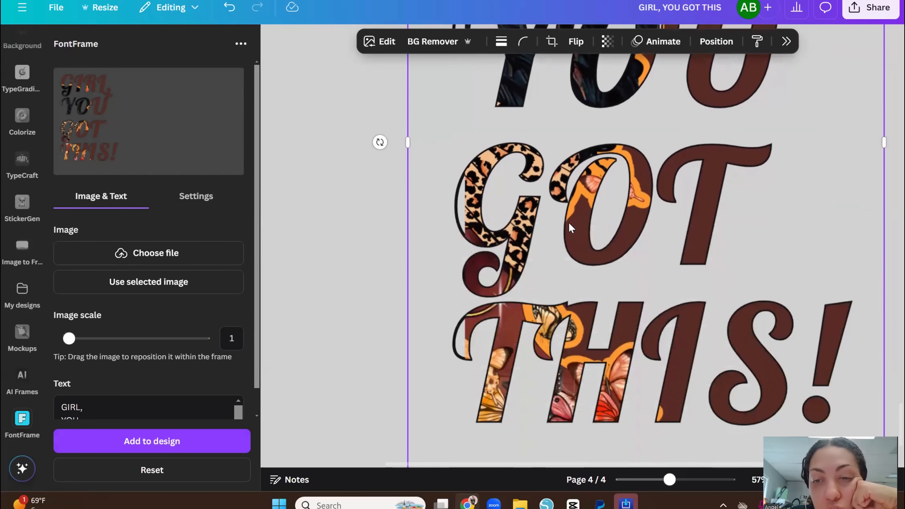
pyautogui.scroll(4, 658, 262)
pyautogui.moveTo(668, 479); pyautogui.dragTo(649, 483)
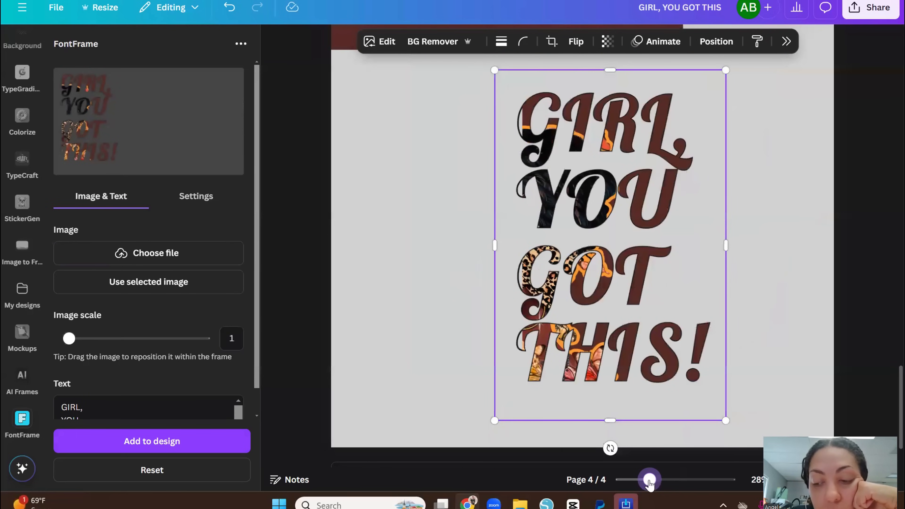
pyautogui.press('Delete')
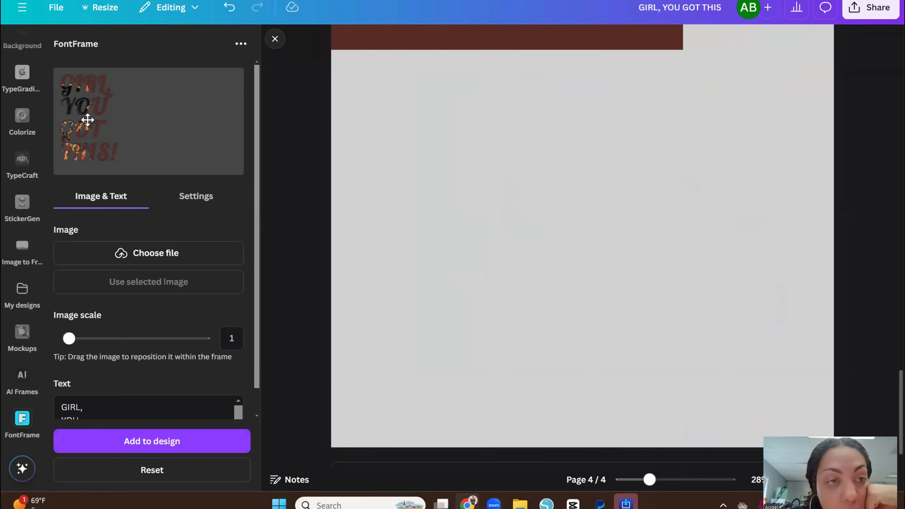
# Step: Shift the fill image higher and slightly left within the FontFrame lettering and add the new version to the page
pyautogui.moveTo(88, 120); pyautogui.dragTo(86, 108)
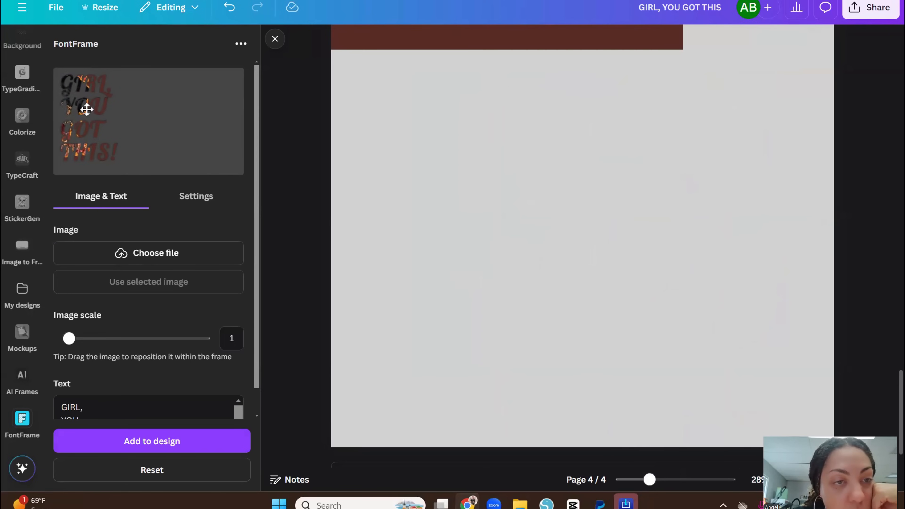
pyautogui.moveTo(87, 109)
pyautogui.mouseDown()
pyautogui.moveTo(88, 99)
pyautogui.moveTo(86, 112)
pyautogui.mouseUp()
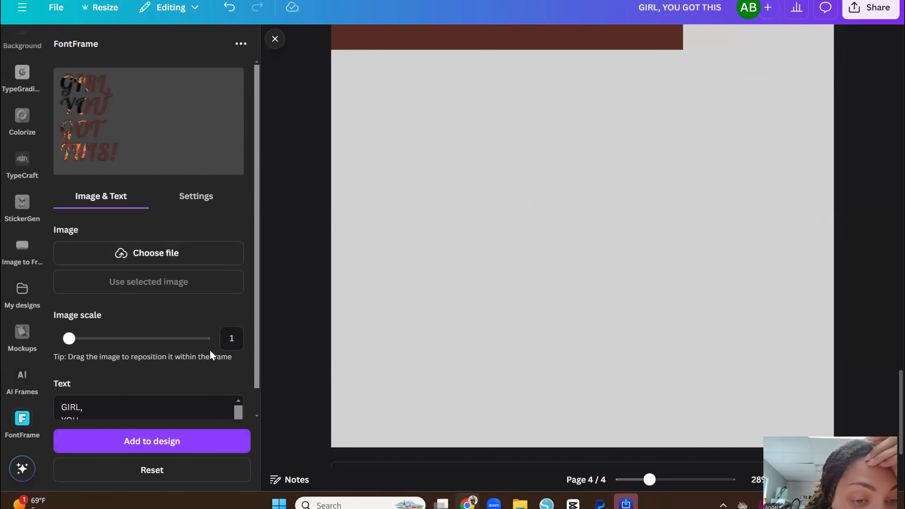
pyautogui.click(206, 450)
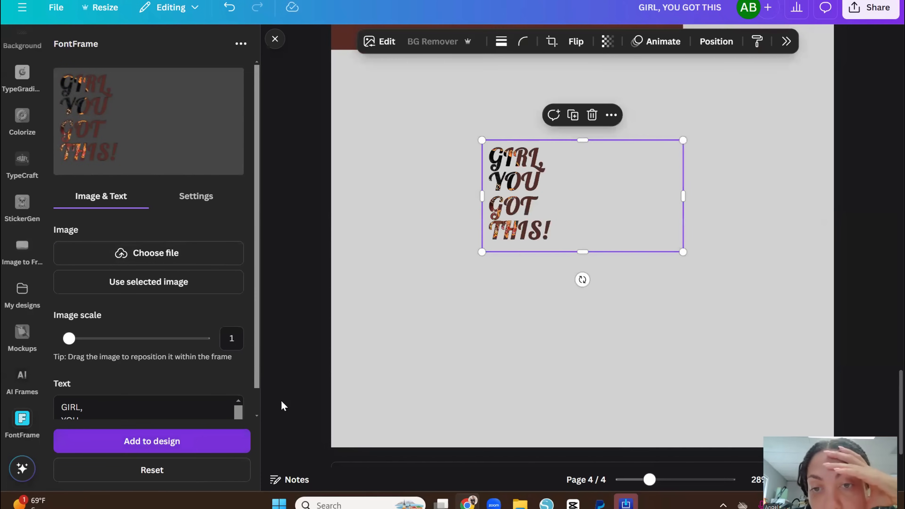
# Step: Crop the empty area beside the new lettering, enlarge it and center it horizontally on the page
pyautogui.moveTo(683, 196); pyautogui.dragTo(557, 196)
pyautogui.moveTo(556, 252); pyautogui.dragTo(693, 455)
pyautogui.moveTo(578, 346); pyautogui.dragTo(574, 263)
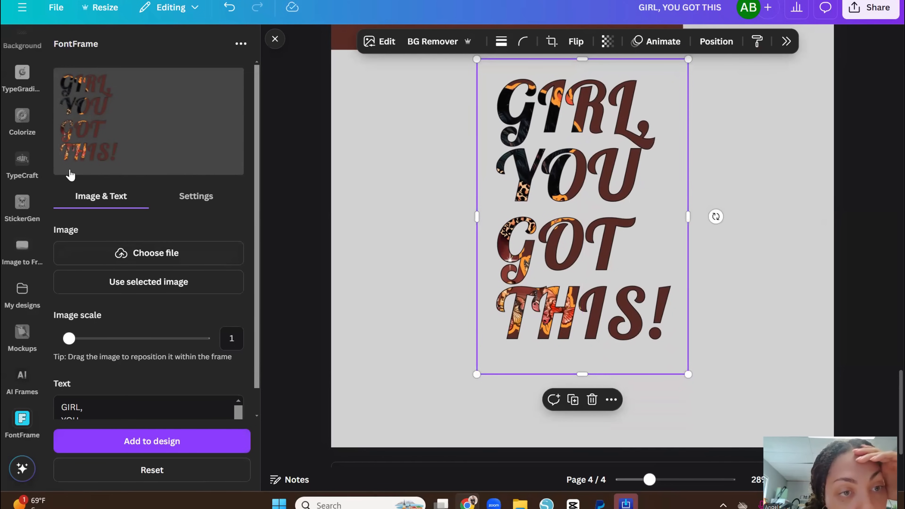
# Step: Set the fill image's scale to 1.1 in FontFrame and shift the image within the lettering preview
pyautogui.moveTo(81, 122); pyautogui.dragTo(82, 120)
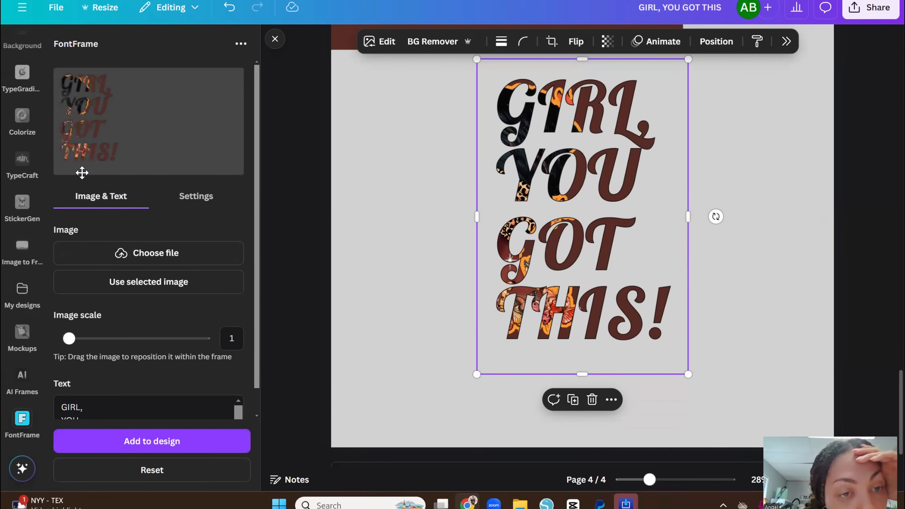
pyautogui.moveTo(70, 339); pyautogui.dragTo(73, 339)
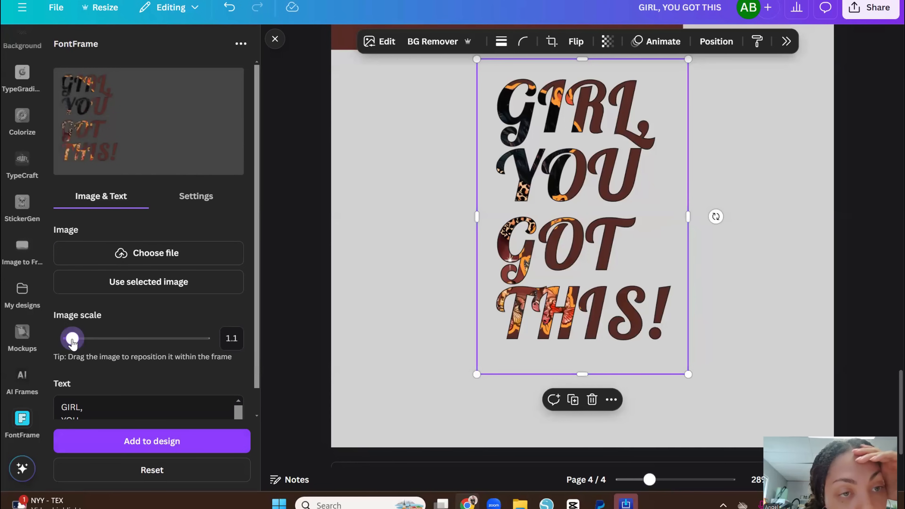
pyautogui.moveTo(97, 108); pyautogui.dragTo(96, 113)
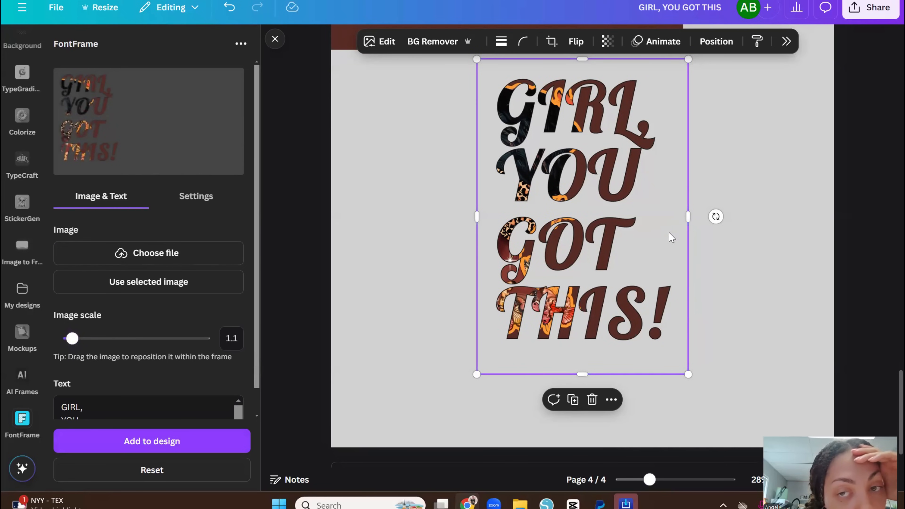
# Step: Check the finished design on page 1, then set the fill image's scale to 1 and reposition the image within the lettering preview
pyautogui.scroll(8, 669, 232)
pyautogui.scroll(10, 676, 201)
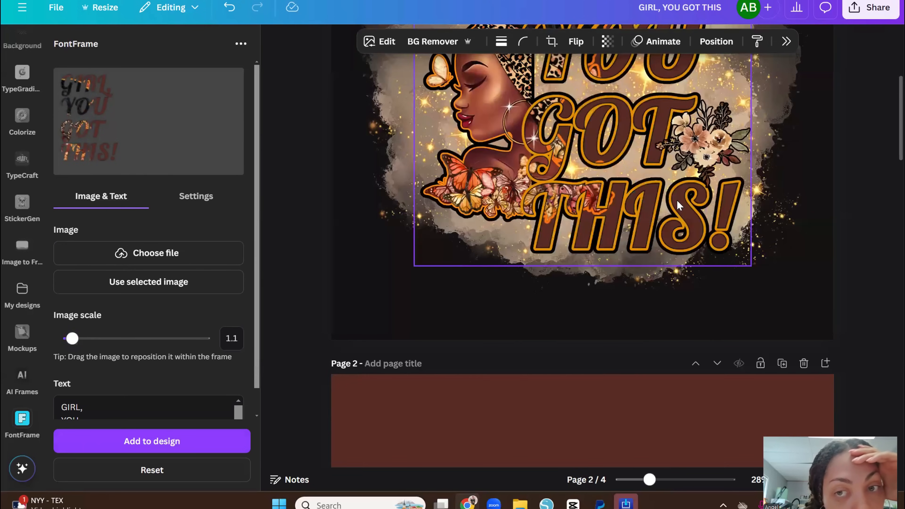
pyautogui.scroll(4, 704, 212)
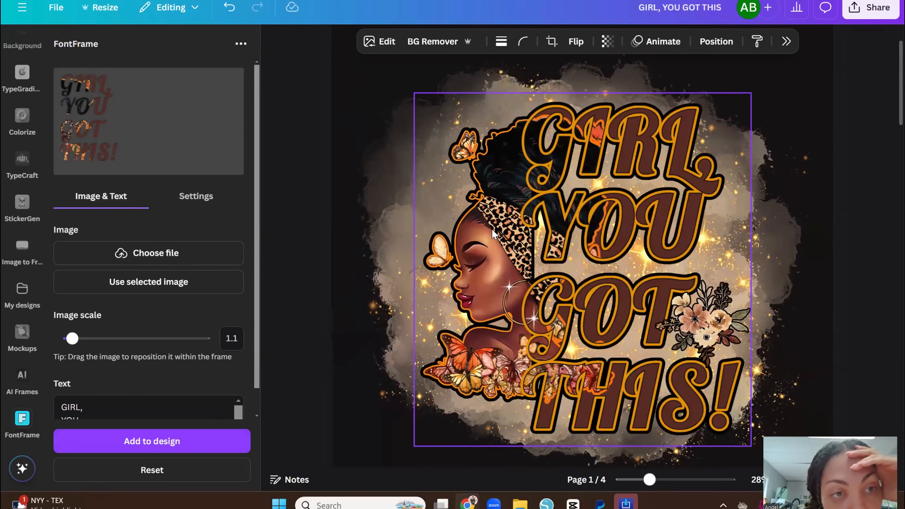
pyautogui.moveTo(93, 122)
pyautogui.mouseDown()
pyautogui.moveTo(95, 116)
pyautogui.moveTo(92, 129)
pyautogui.mouseUp()
pyautogui.moveTo(72, 338); pyautogui.dragTo(67, 338)
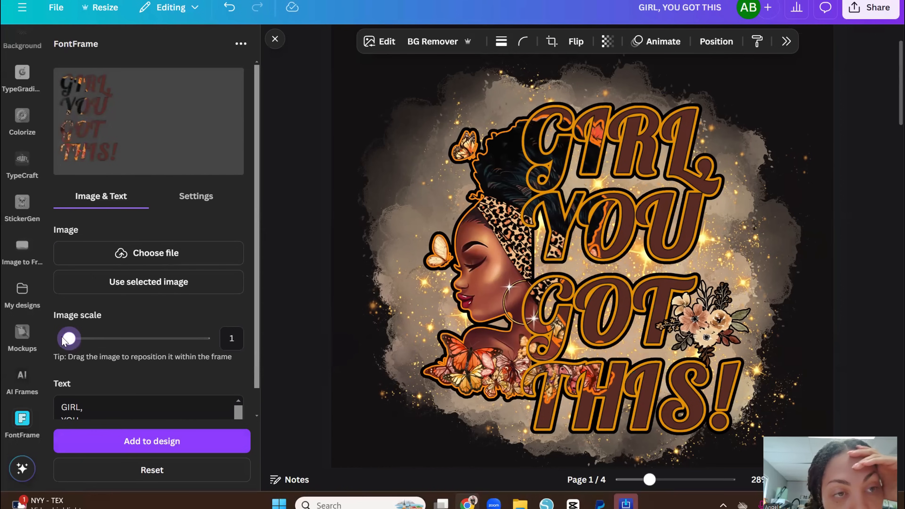
pyautogui.moveTo(85, 111); pyautogui.dragTo(87, 113)
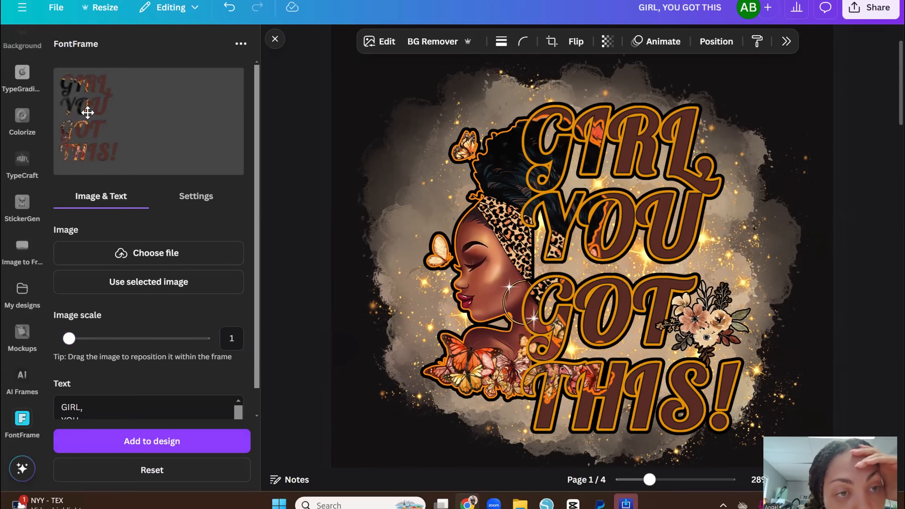
# Step: Delete the earlier filled lettering from page 4
pyautogui.scroll(-10, 731, 149)
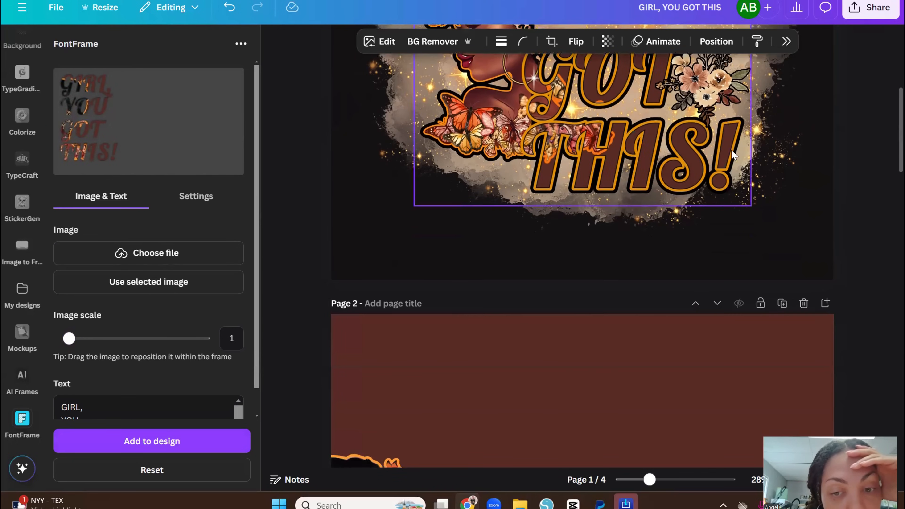
pyautogui.scroll(-3, 729, 150)
pyautogui.moveTo(649, 479); pyautogui.dragTo(630, 480)
pyautogui.scroll(-10, 773, 246)
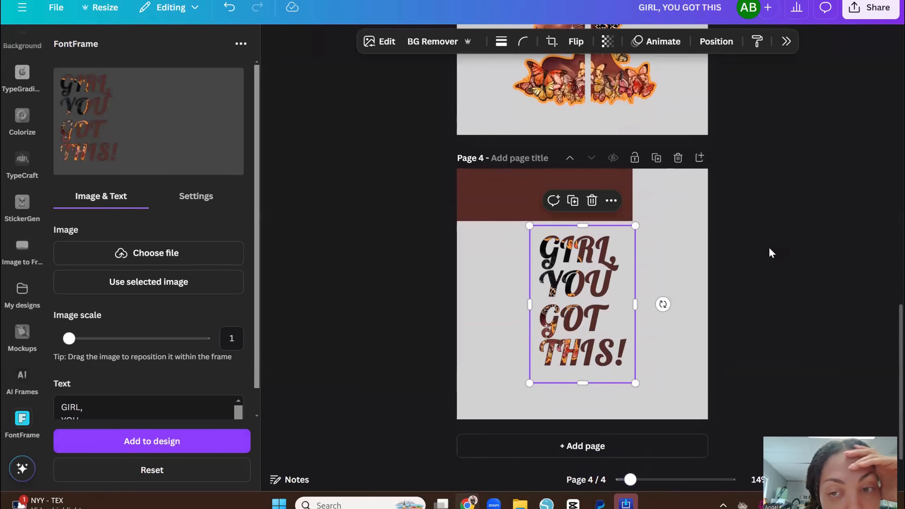
pyautogui.press('Delete')
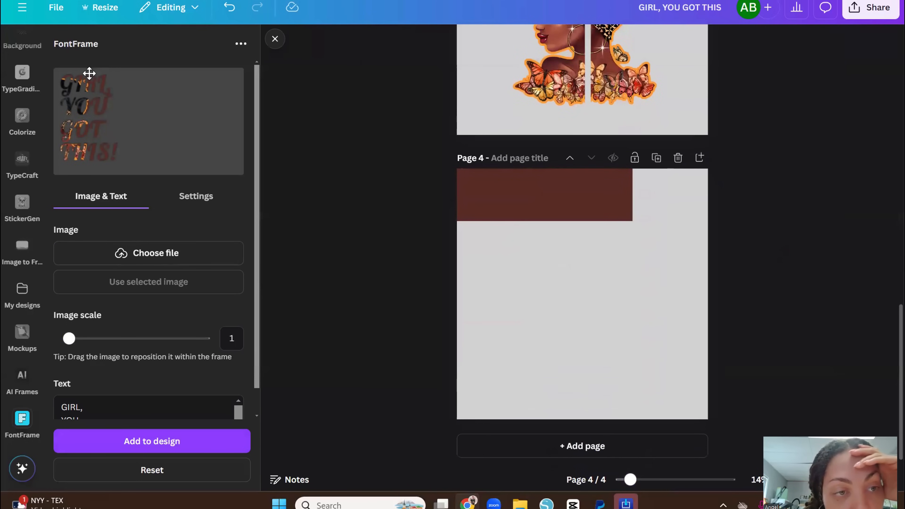
# Step: Add the adjusted FontFrame lettering to page 4, crop the empty area beside the words and enlarge it
pyautogui.click(203, 452)
pyautogui.moveTo(630, 480); pyautogui.dragTo(668, 480)
pyautogui.scroll(-5, 685, 279)
pyautogui.moveTo(786, 178); pyautogui.dragTo(531, 176)
pyautogui.moveTo(529, 289); pyautogui.dragTo(650, 467)
pyautogui.moveTo(503, 277); pyautogui.dragTo(544, 239)
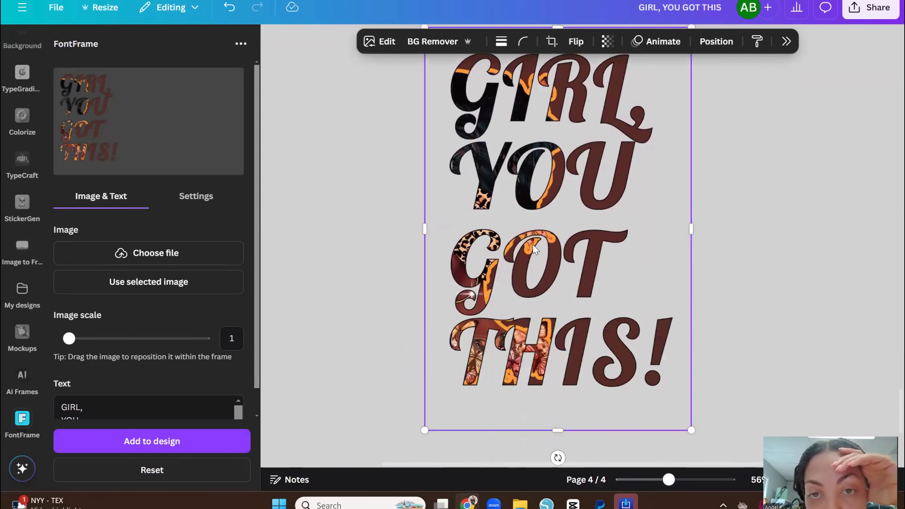
# Step: Inspect the fill up close, reposition the image in FontFrame, add the revised lettering to page 4 and delete the previous version
pyautogui.scroll(2, 466, 151)
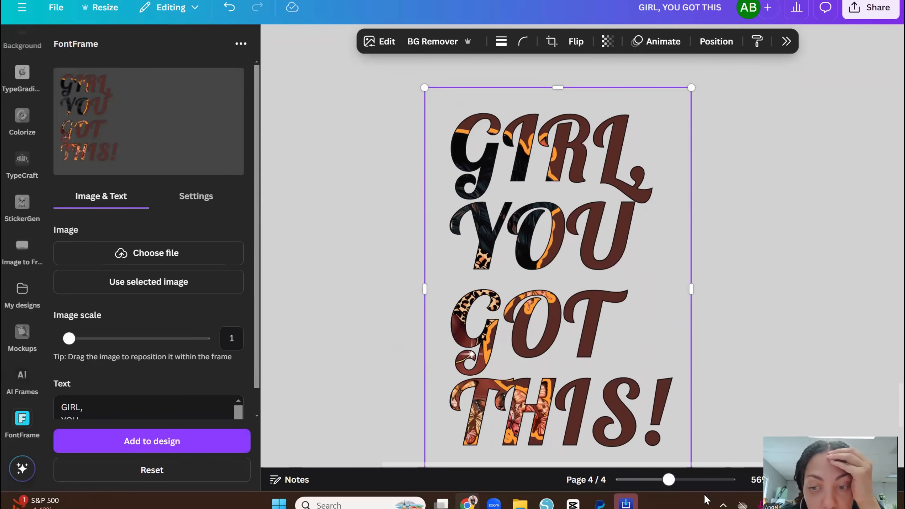
pyautogui.moveTo(669, 479); pyautogui.dragTo(696, 481)
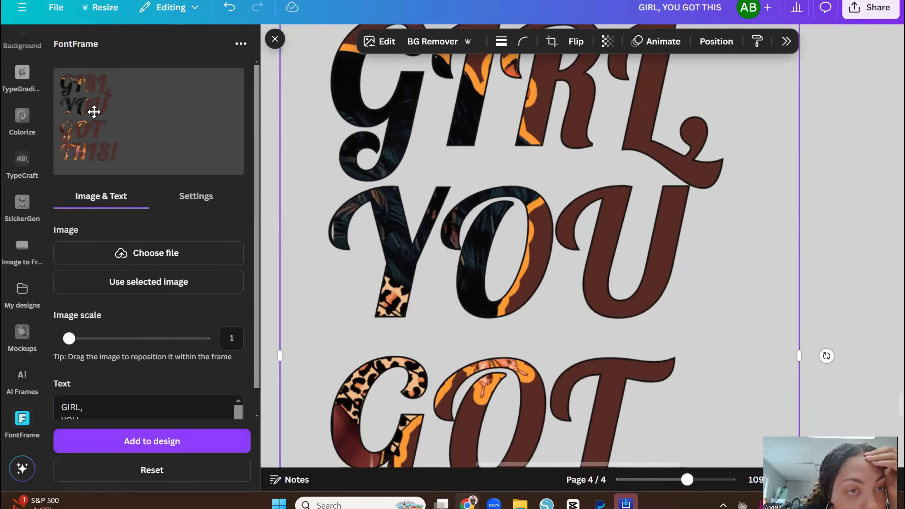
pyautogui.click(218, 444)
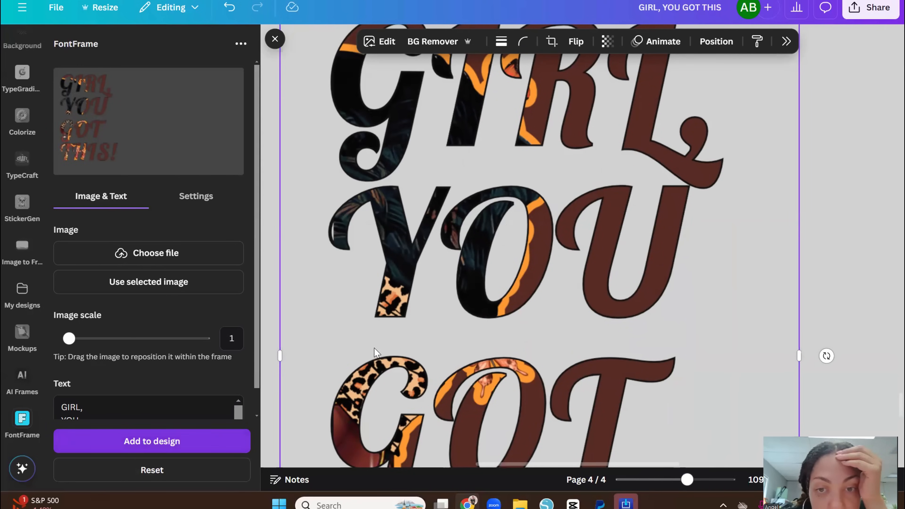
pyautogui.moveTo(363, 187); pyautogui.dragTo(544, 201)
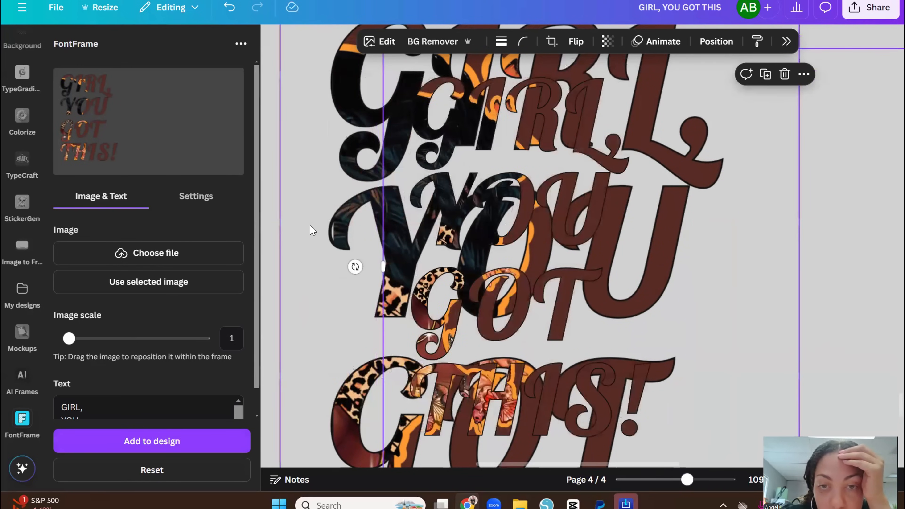
pyautogui.press('Delete')
pyautogui.click(583, 266)
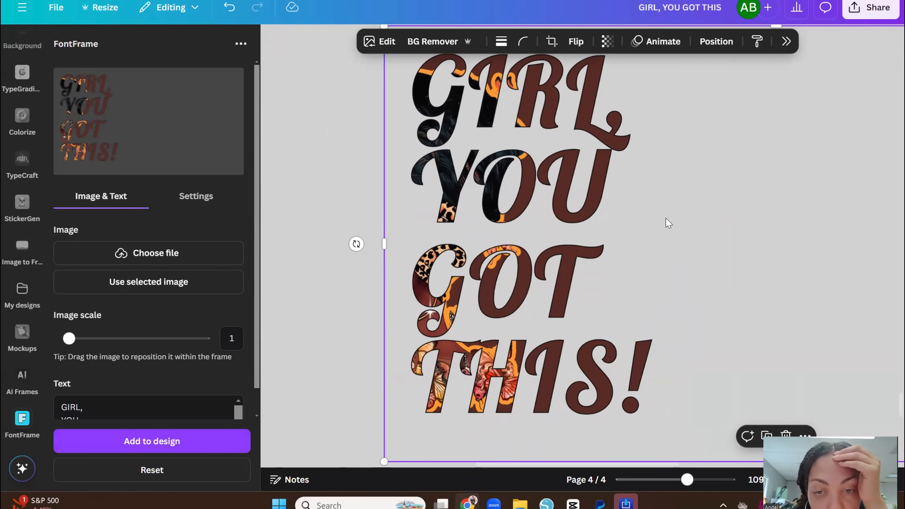
# Step: Crop the empty space beside, above and below the words of the revised lettering
pyautogui.scroll(2, 668, 223)
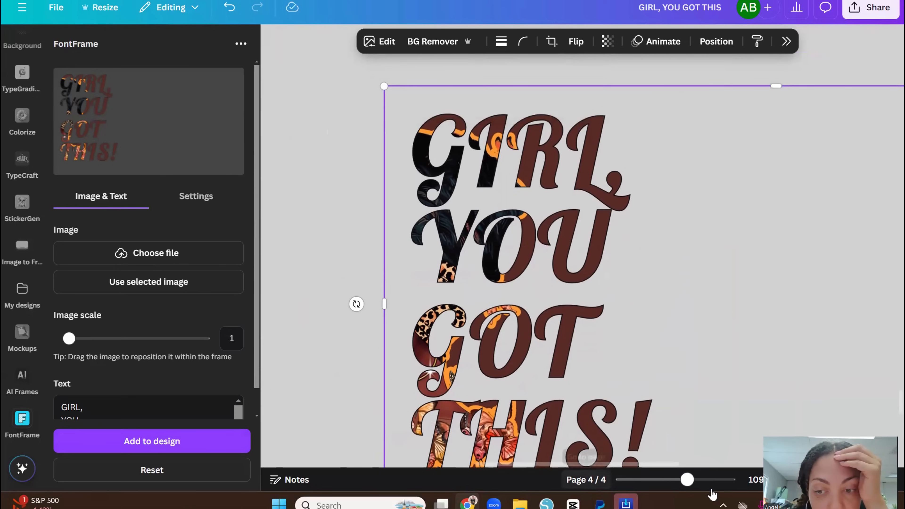
pyautogui.moveTo(686, 481); pyautogui.dragTo(658, 484)
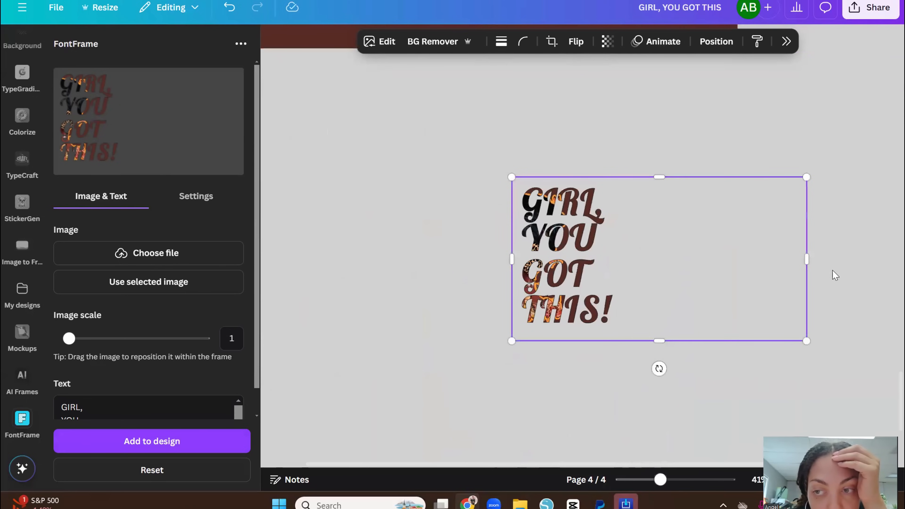
pyautogui.moveTo(805, 259); pyautogui.dragTo(616, 260)
pyautogui.moveTo(565, 181); pyautogui.dragTo(564, 188)
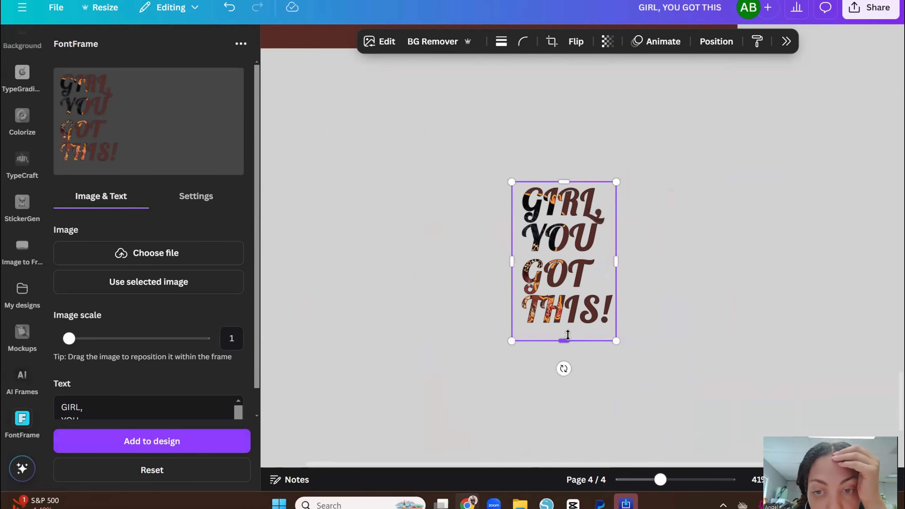
pyautogui.moveTo(568, 336); pyautogui.dragTo(568, 323)
# Step: Move the cropped lettering higher on the page and enlarge it proportionally
pyautogui.moveTo(607, 285); pyautogui.dragTo(592, 151)
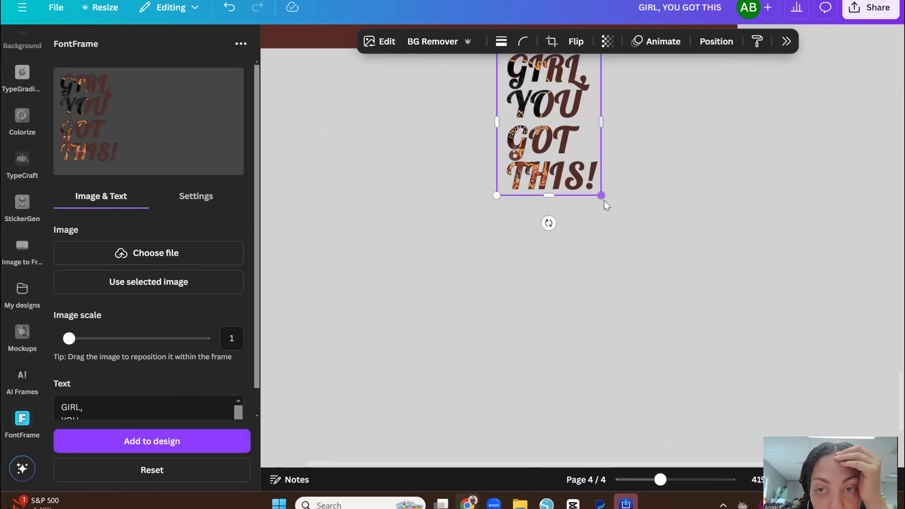
pyautogui.click(604, 200)
pyautogui.click(594, 185)
pyautogui.moveTo(601, 196); pyautogui.dragTo(786, 409)
# Step: Delete the brown rectangle from the upper part of page 4
pyautogui.moveTo(660, 480); pyautogui.dragTo(635, 480)
pyautogui.click(505, 146)
pyautogui.press('Delete')
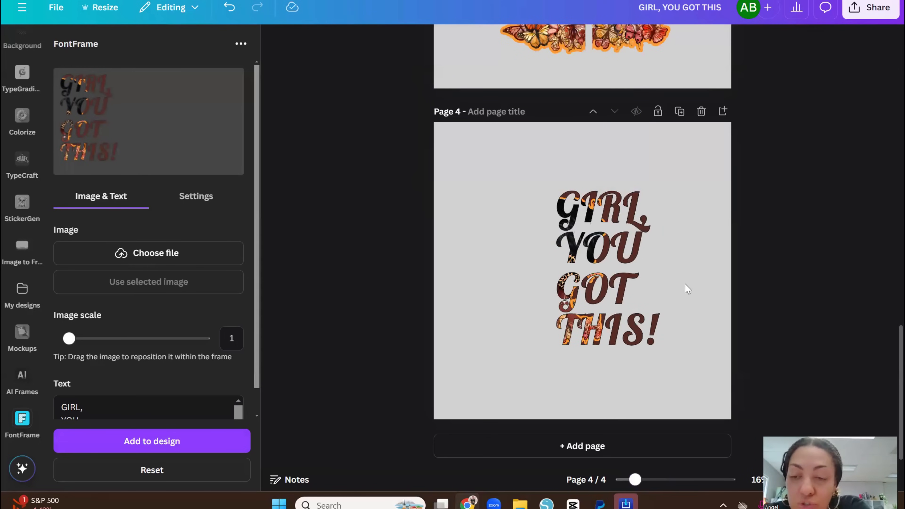
# Step: Enlarge the lettering to nearly the page height and position it on the right half of page 4
pyautogui.click(621, 266)
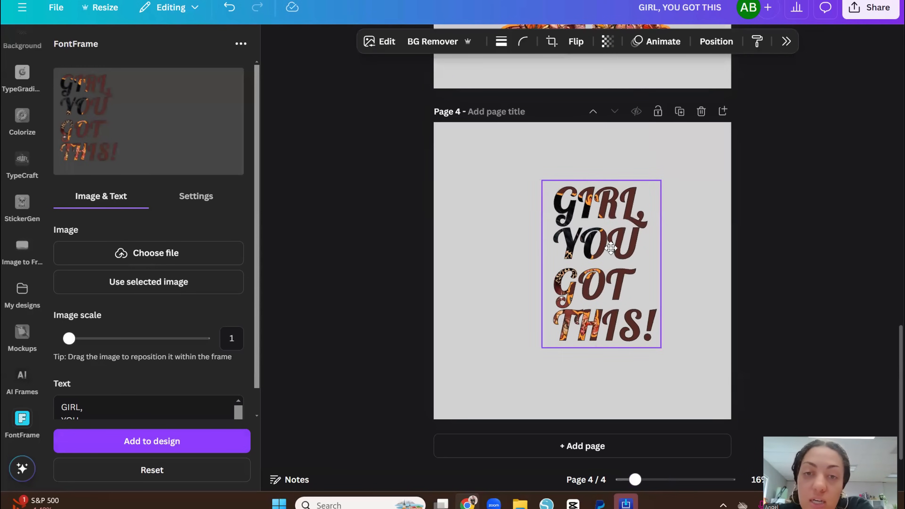
pyautogui.moveTo(621, 266); pyautogui.dragTo(610, 221)
pyautogui.moveTo(649, 304); pyautogui.dragTo(698, 375)
pyautogui.moveTo(644, 278); pyautogui.dragTo(639, 290)
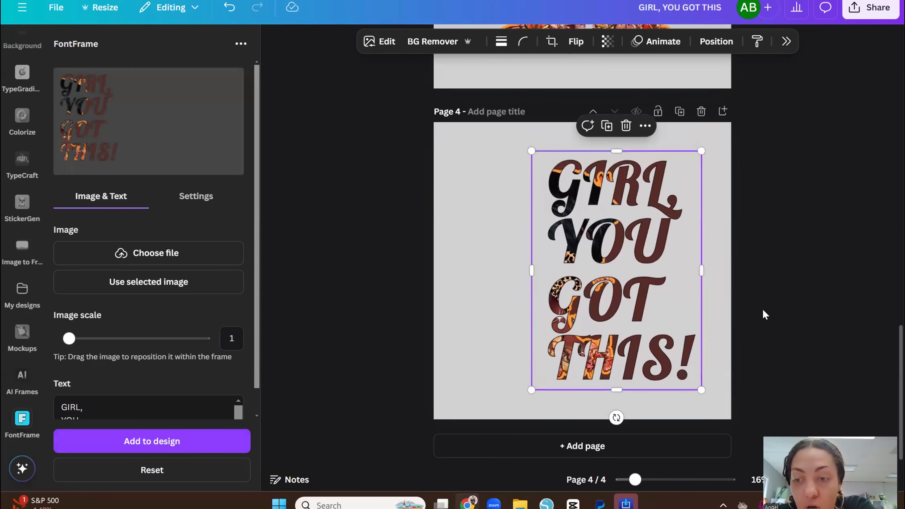
# Step: Review the finished design on page 1 and delete page 2, which holds the brown background and half-woman image
pyautogui.scroll(3, 772, 301)
pyautogui.scroll(-2, 777, 310)
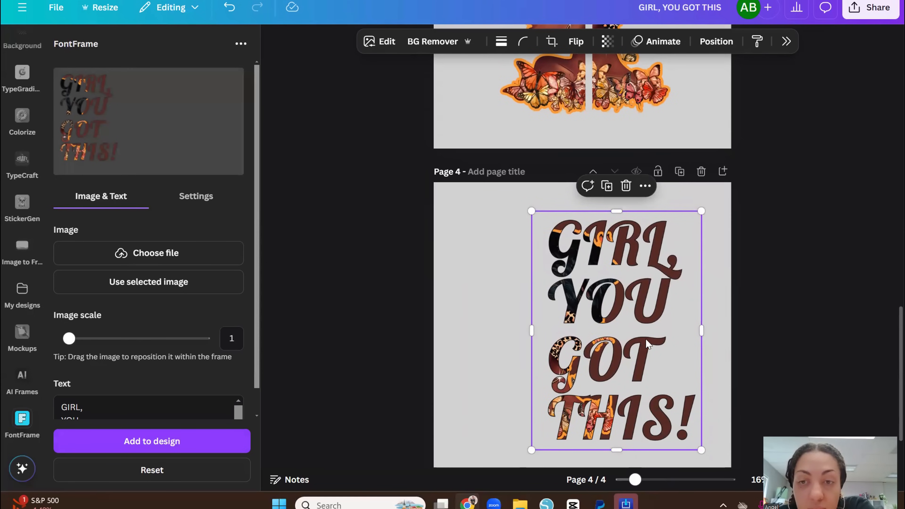
pyautogui.scroll(5, 745, 315)
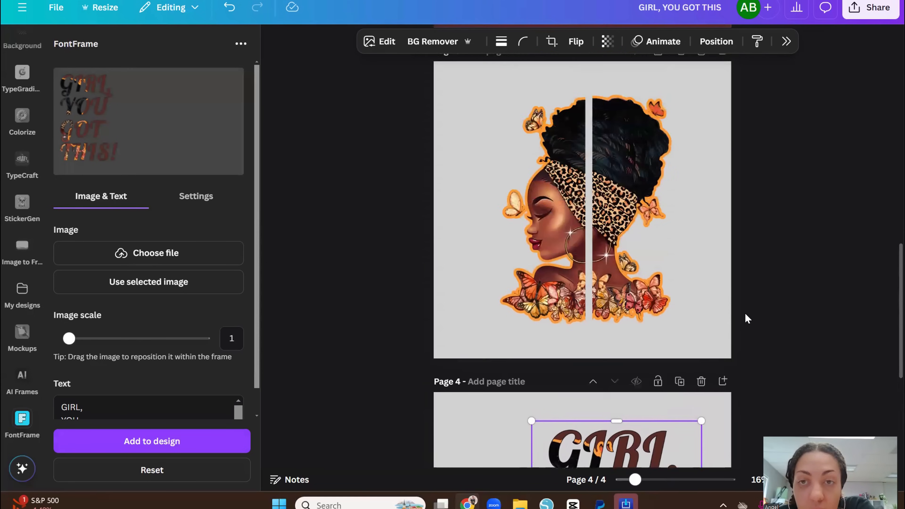
pyautogui.scroll(10, 745, 312)
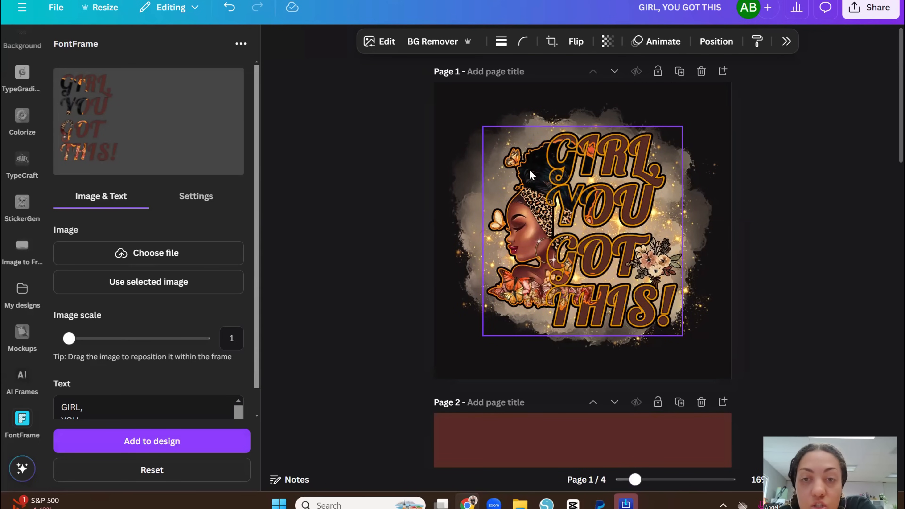
pyautogui.scroll(-15, 663, 224)
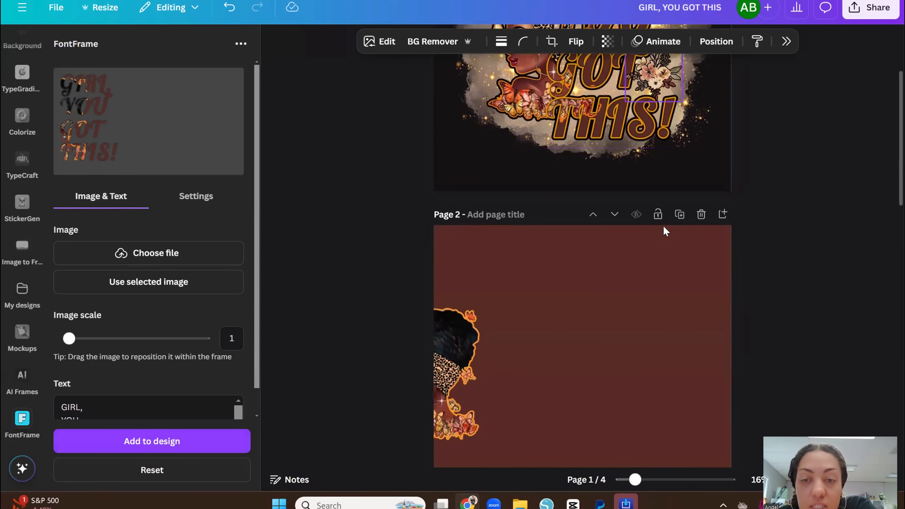
pyautogui.scroll(10, 661, 224)
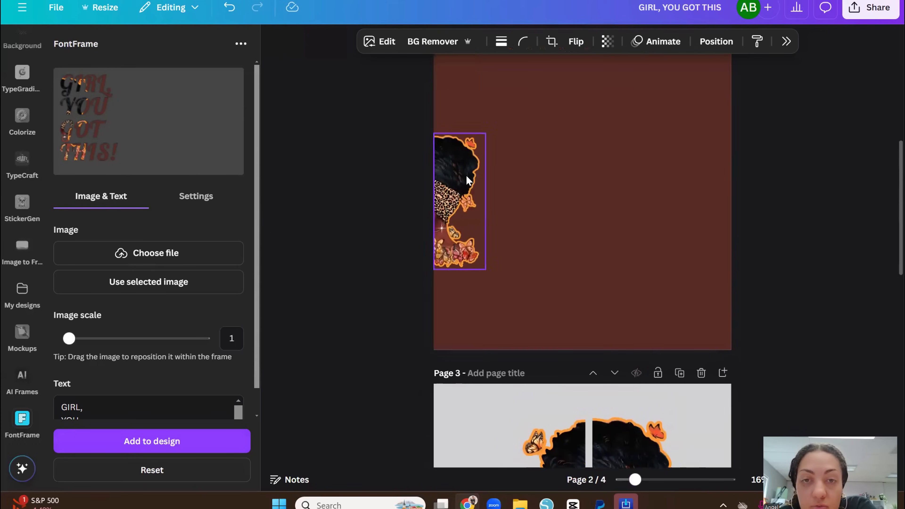
pyautogui.click(701, 162)
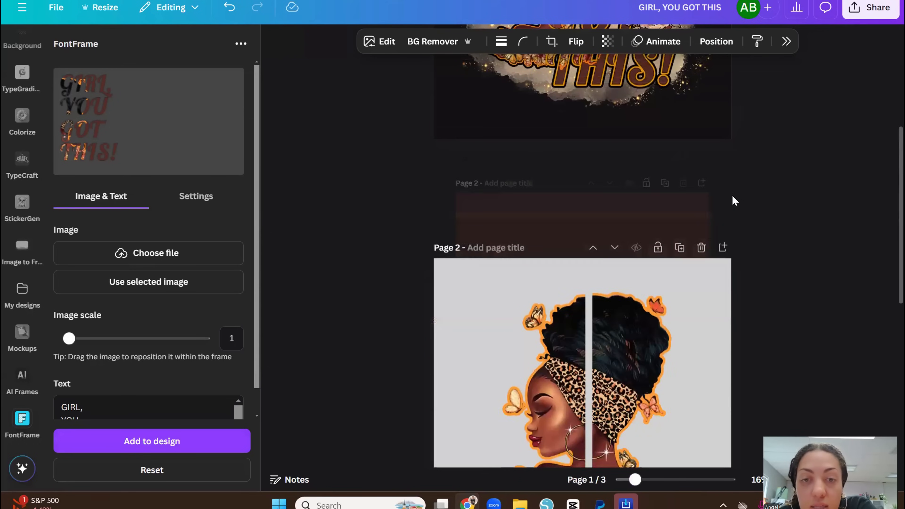
# Step: Move the left half of the split woman image onto the lettering page, against the left side of the words
pyautogui.scroll(-8, 787, 257)
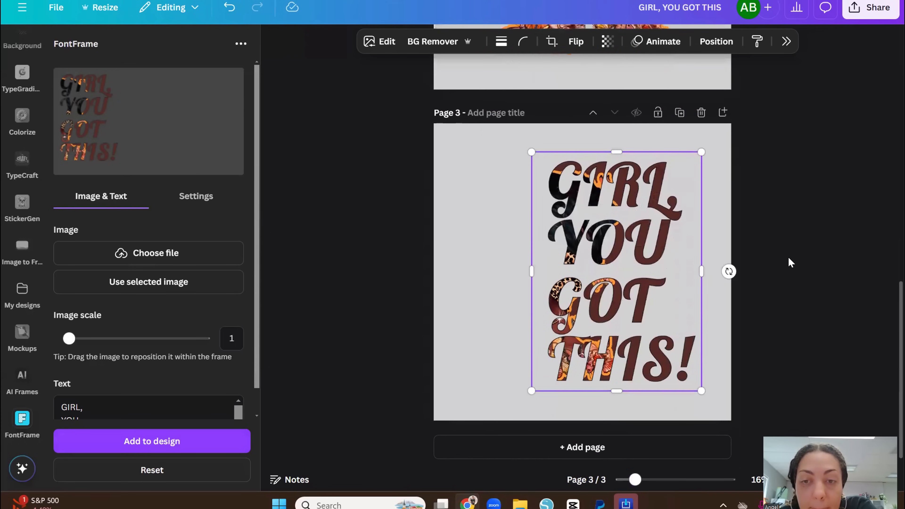
pyautogui.scroll(5, 787, 257)
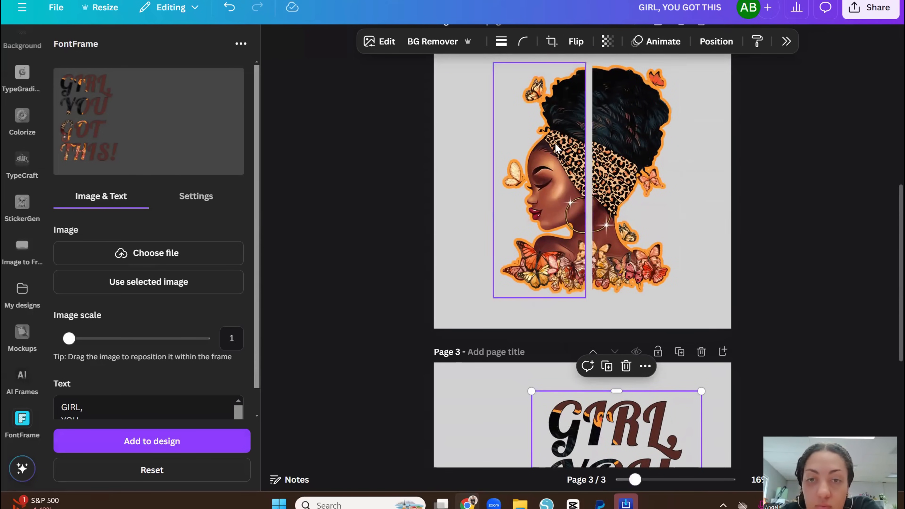
pyautogui.moveTo(557, 148); pyautogui.dragTo(521, 456)
pyautogui.scroll(-2, 569, 142)
pyautogui.scroll(-4, 812, 278)
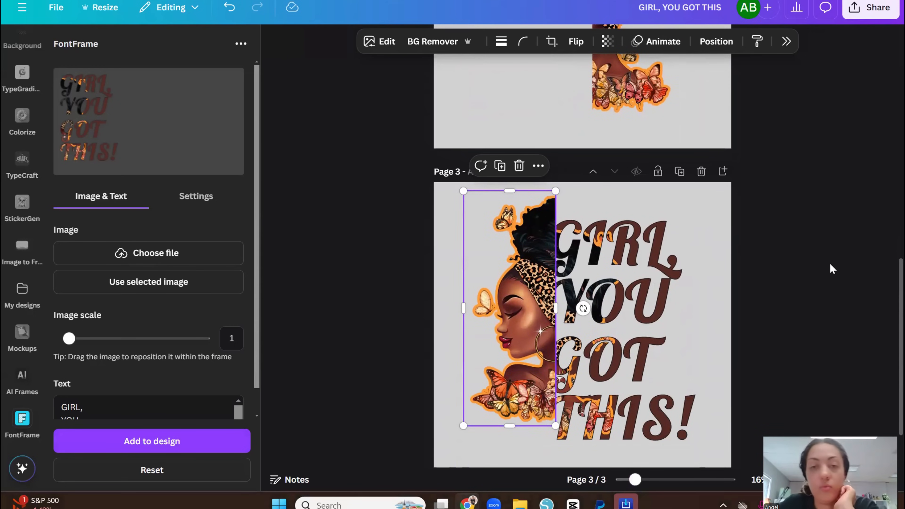
# Step: Shrink the half-woman image and realign its cut edge with the left side of the lettering
pyautogui.scroll(-2, 840, 219)
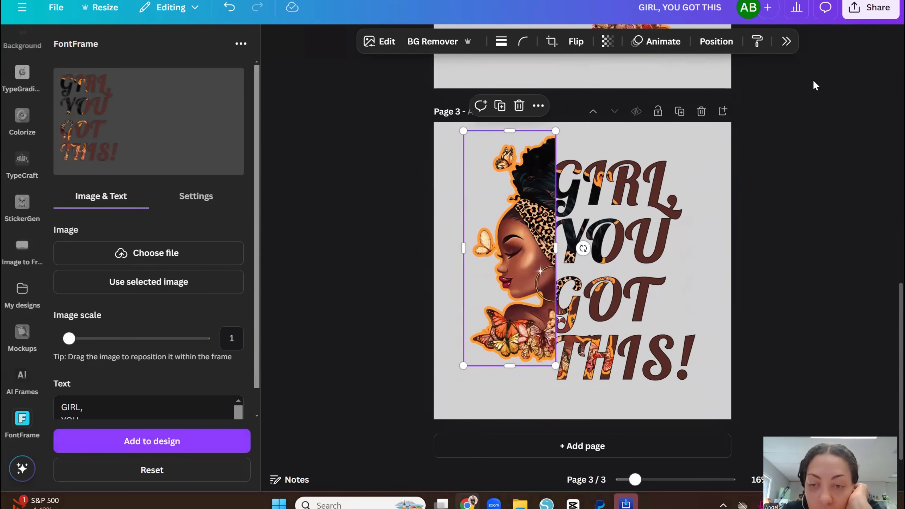
pyautogui.click(655, 480)
pyautogui.click(645, 480)
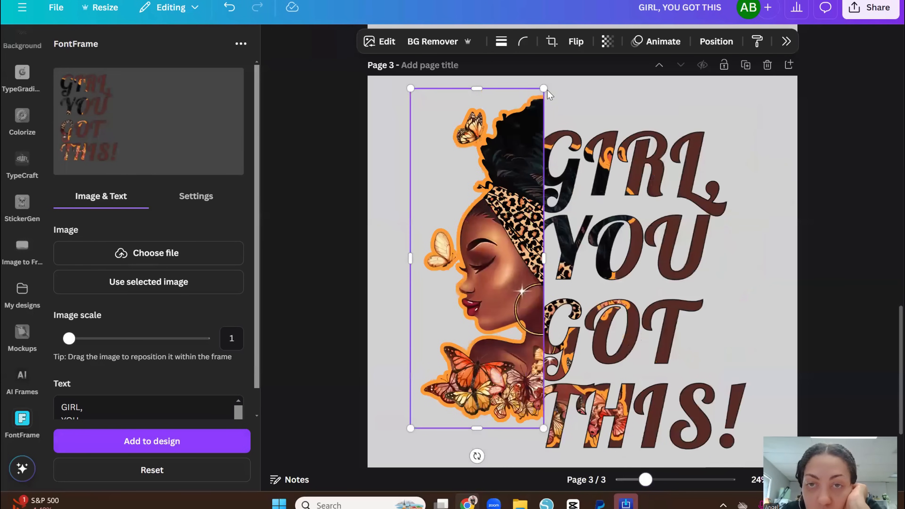
pyautogui.moveTo(544, 88); pyautogui.dragTo(522, 133)
pyautogui.moveTo(519, 206)
pyautogui.mouseDown()
pyautogui.moveTo(534, 197)
pyautogui.moveTo(522, 213)
pyautogui.mouseUp()
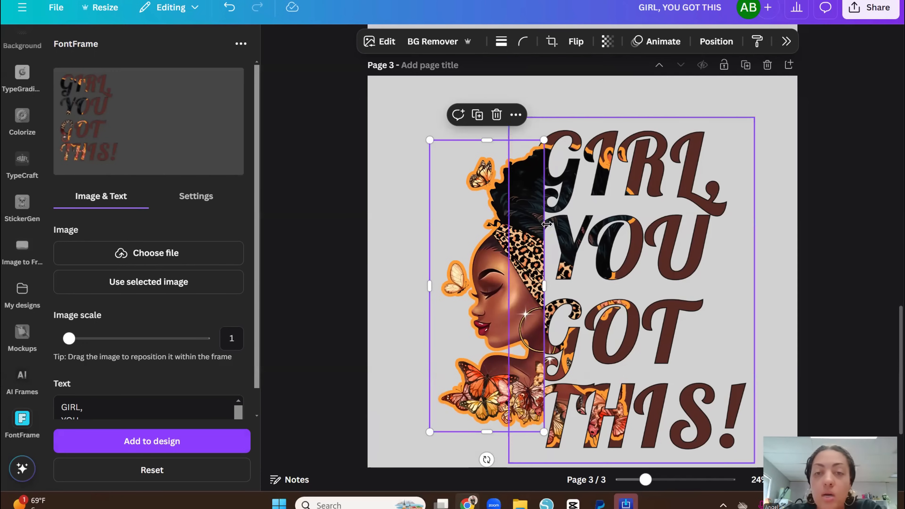
# Step: Move the half-woman image over the left edge of the lettering and send it behind the words
pyautogui.moveTo(531, 260)
pyautogui.mouseDown()
pyautogui.moveTo(567, 264)
pyautogui.moveTo(545, 252)
pyautogui.mouseUp()
pyautogui.click(716, 41)
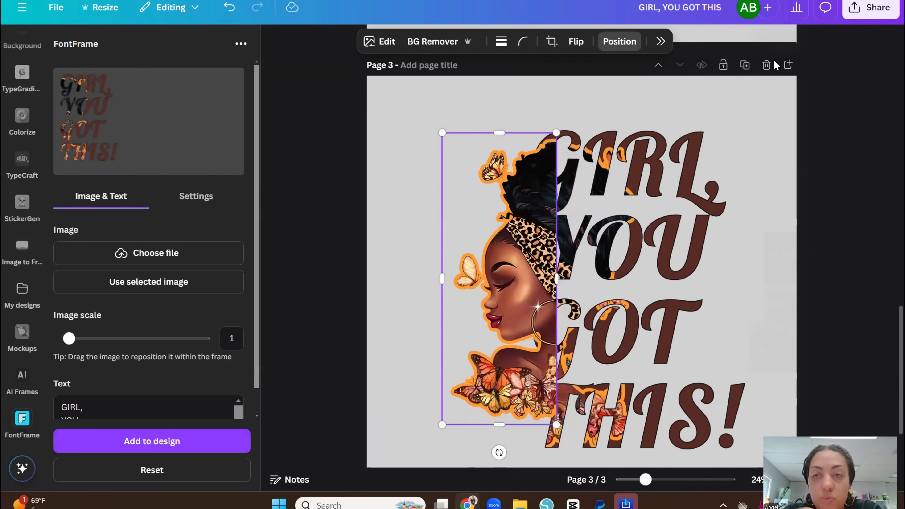
pyautogui.click(849, 137)
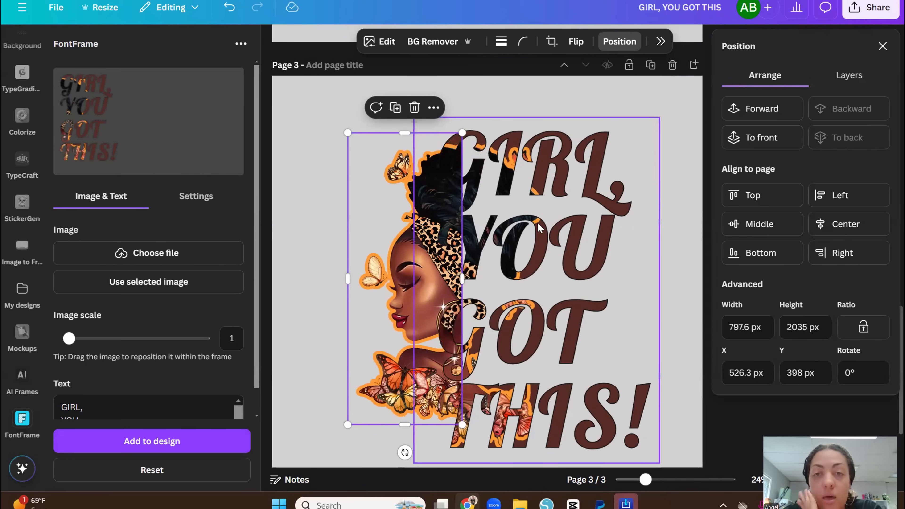
# Step: Enlarge the half-woman image to about 909 by 2319 px and place its cut edge against the left side of the lettering
pyautogui.moveTo(450, 281); pyautogui.dragTo(381, 251)
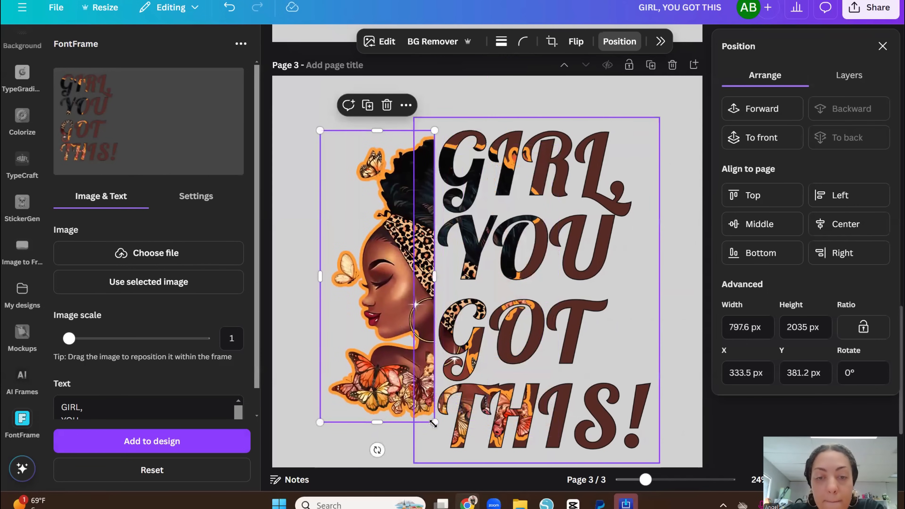
pyautogui.moveTo(434, 422); pyautogui.dragTo(450, 462)
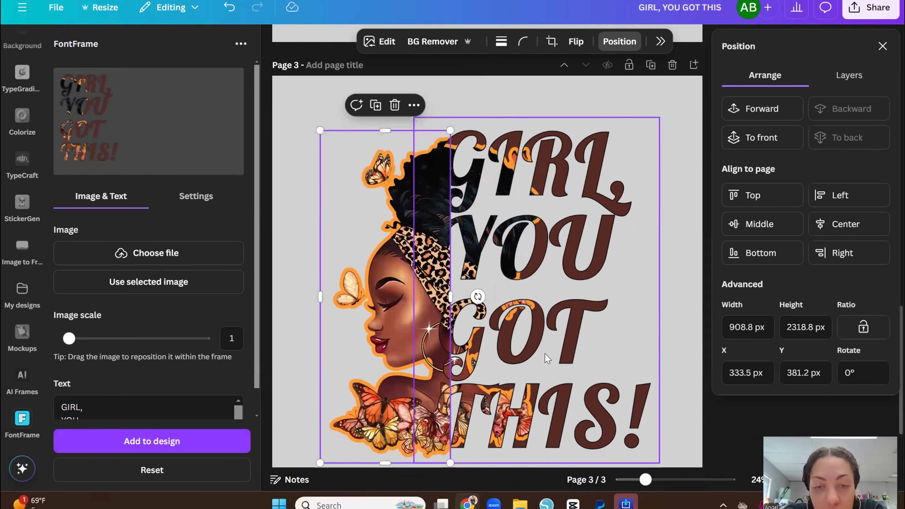
pyautogui.moveTo(394, 352); pyautogui.dragTo(389, 345)
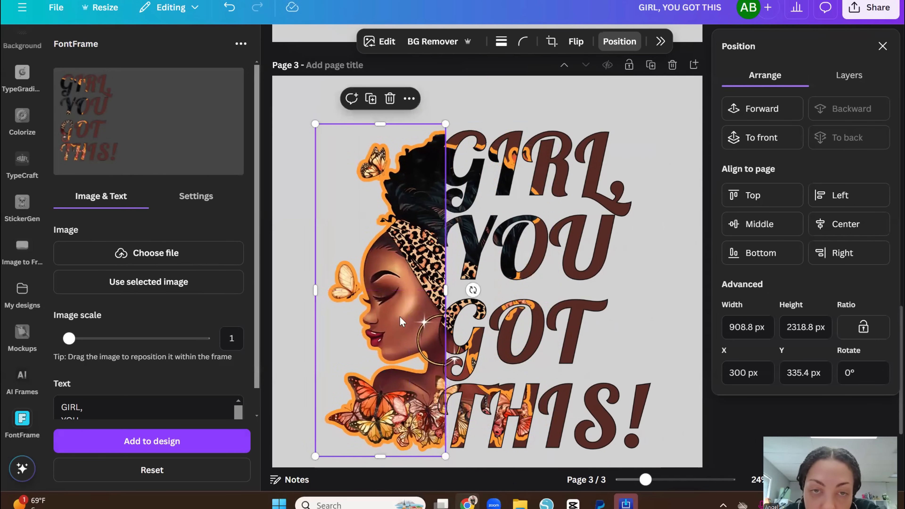
# Step: Shrink the half-woman image to about 861 by 2197 px and line it up with the lettering's left edge
pyautogui.moveTo(315, 124); pyautogui.dragTo(326, 134)
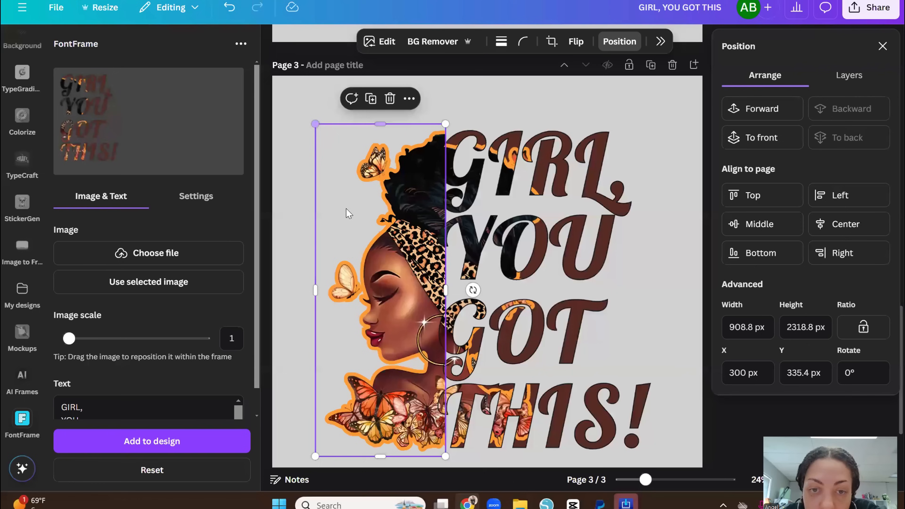
pyautogui.moveTo(378, 252); pyautogui.dragTo(379, 249)
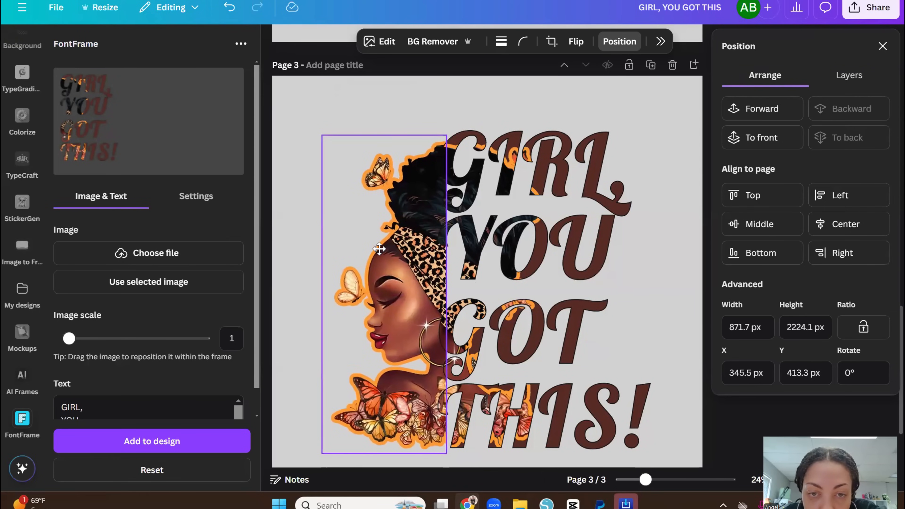
pyautogui.moveTo(379, 249); pyautogui.dragTo(377, 234)
pyautogui.moveTo(319, 134); pyautogui.dragTo(321, 139)
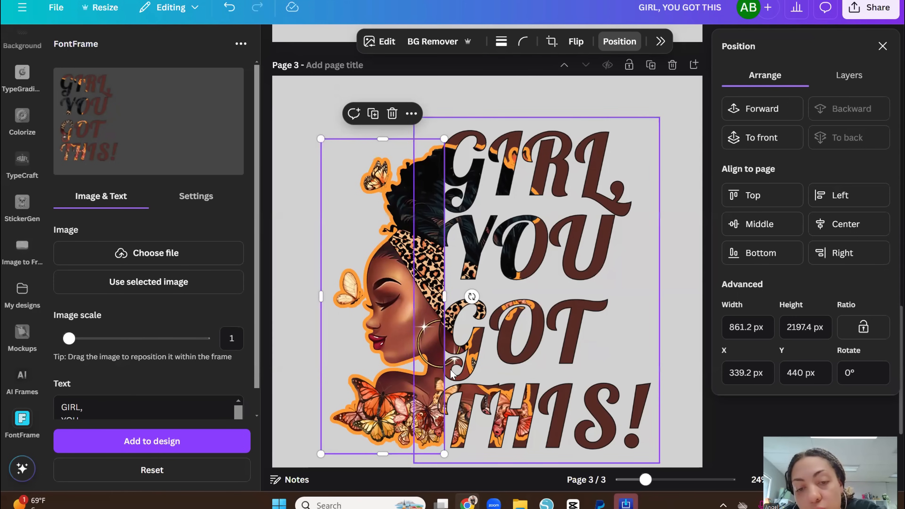
# Step: Check the seam beside "GOT THIS!" up close and nudge the half-woman image slightly upward to match the lettering's pattern
pyautogui.moveTo(645, 480); pyautogui.dragTo(661, 484)
pyautogui.scroll(-2, 539, 242)
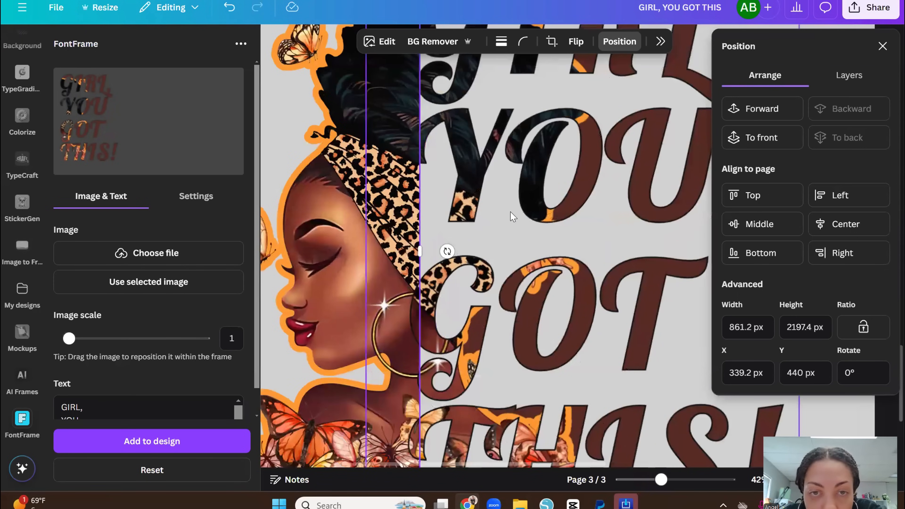
pyautogui.scroll(-4, 409, 170)
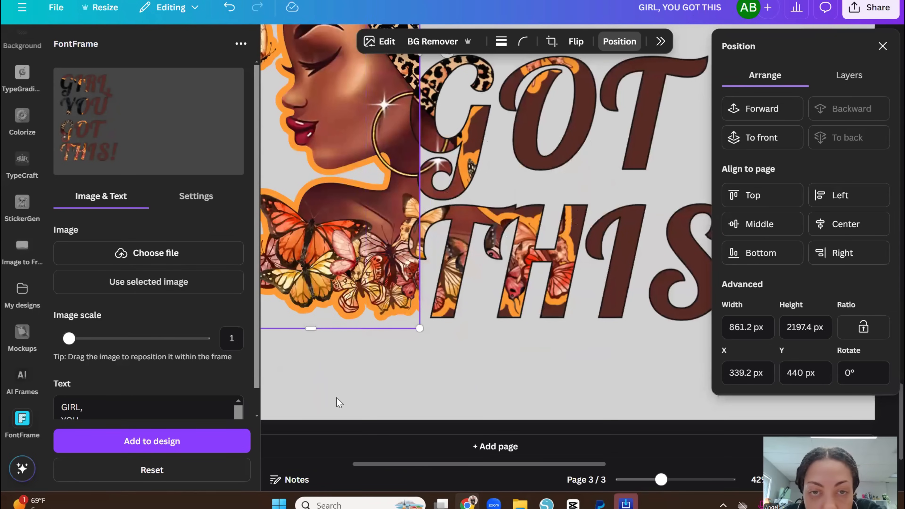
pyautogui.click(559, 237)
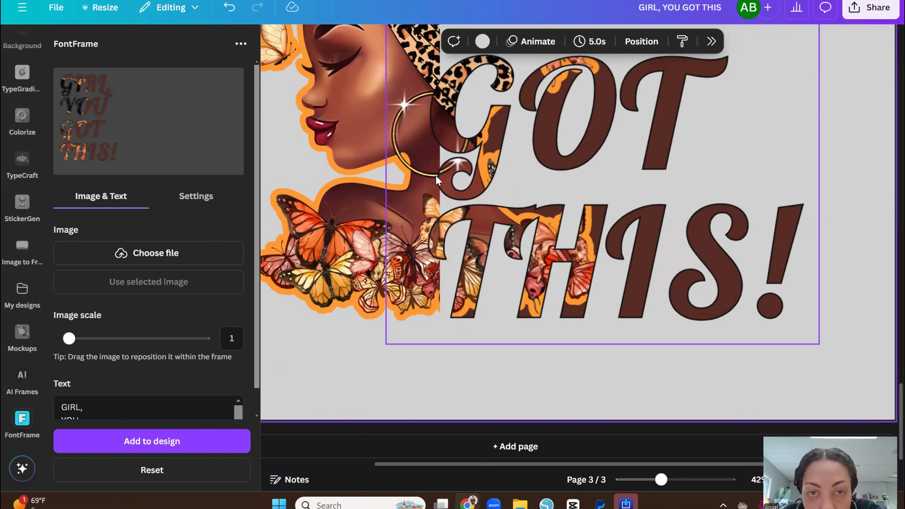
pyautogui.click(372, 193)
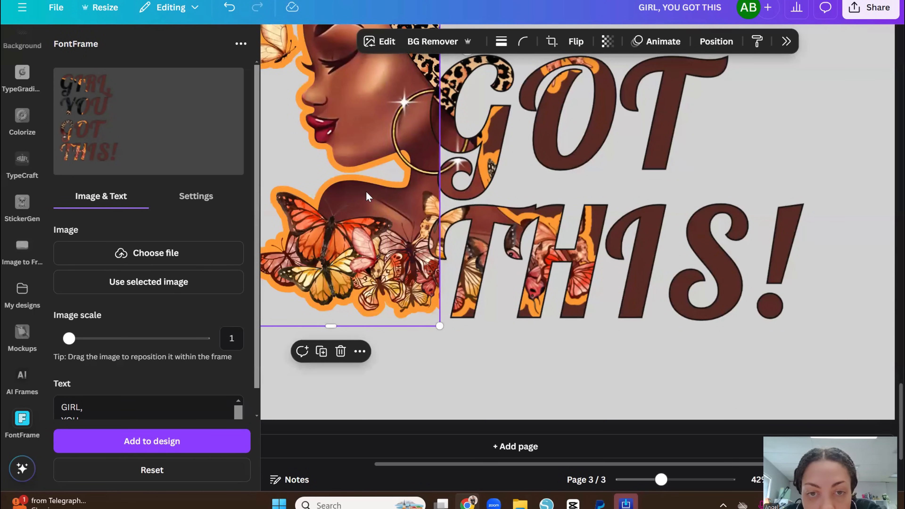
# Step: Check the seam beside "GIRL, YOU" and enlarge the half-woman image very slightly from its upper left corner
pyautogui.scroll(3, 407, 177)
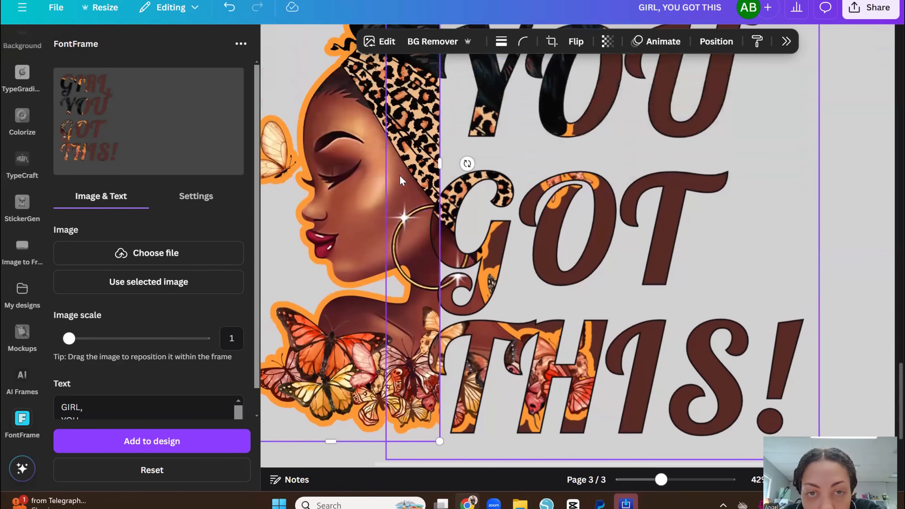
pyautogui.scroll(6, 409, 200)
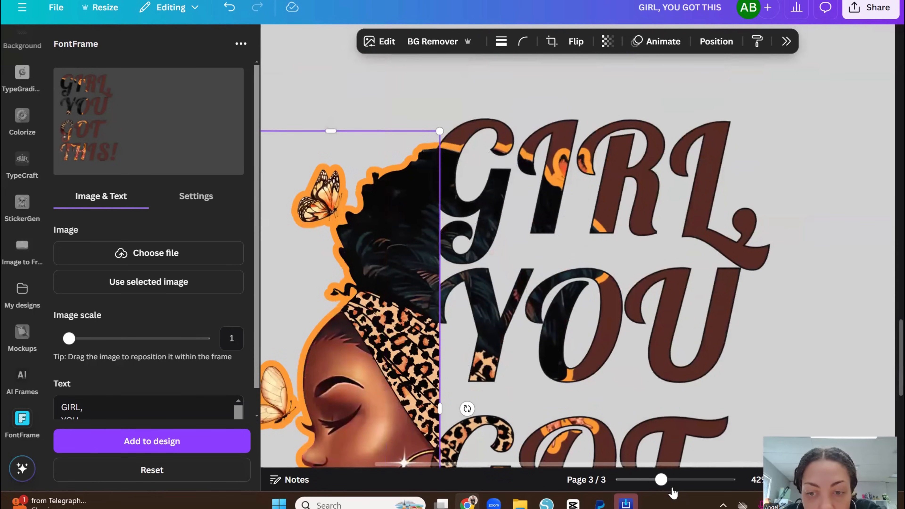
pyautogui.moveTo(660, 479); pyautogui.dragTo(651, 477)
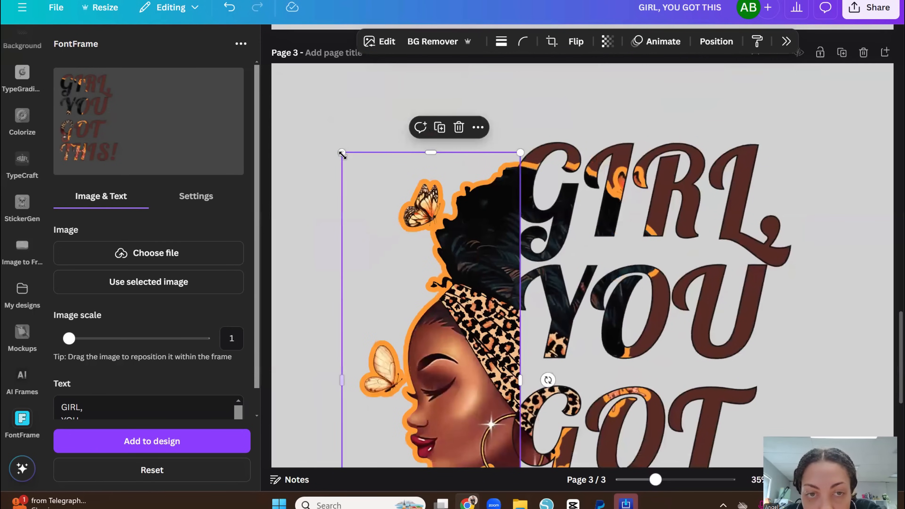
pyautogui.moveTo(343, 153)
pyautogui.mouseDown()
pyautogui.moveTo(353, 172)
pyautogui.moveTo(338, 151)
pyautogui.mouseUp()
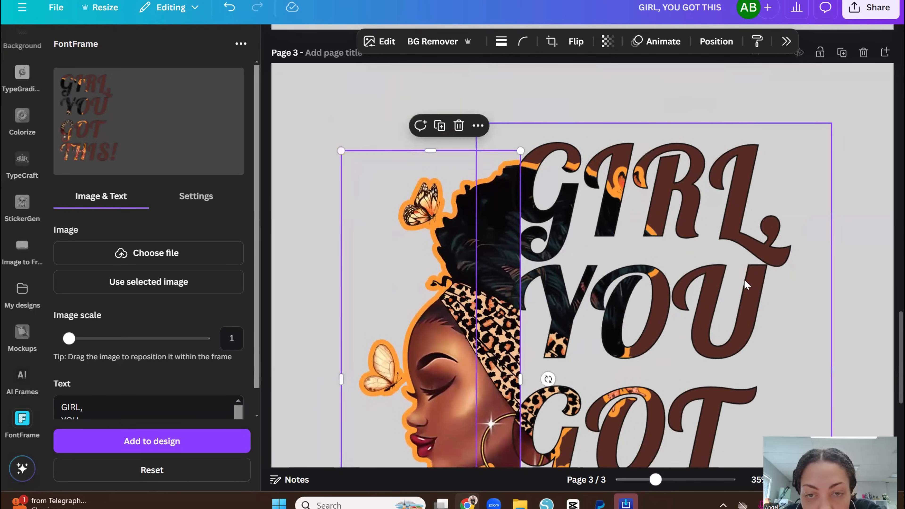
pyautogui.scroll(-2, 708, 276)
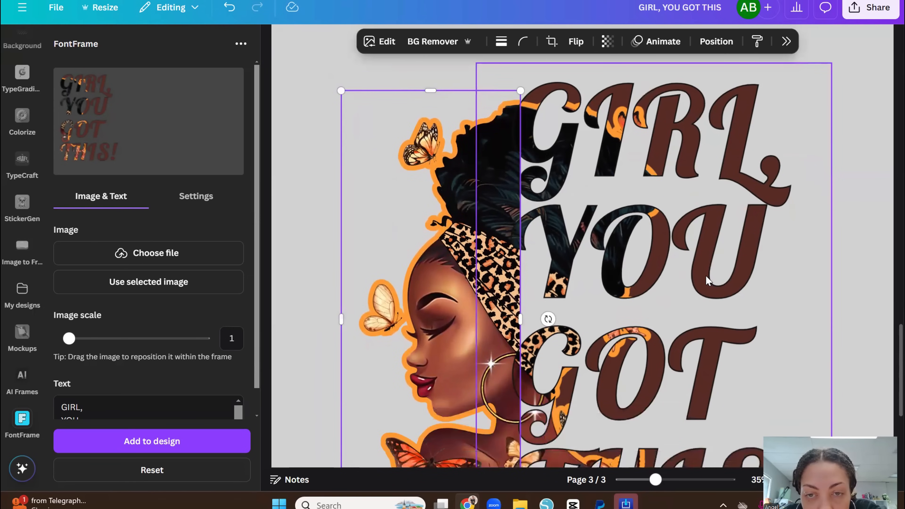
# Step: Shift the half-woman image slightly down and left, and enlarge it a little from its upper right corner
pyautogui.moveTo(421, 274); pyautogui.dragTo(418, 279)
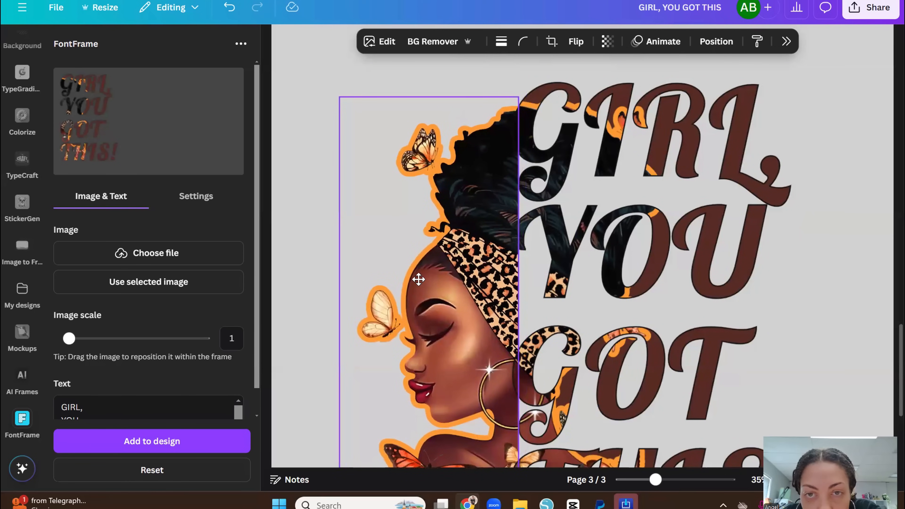
pyautogui.moveTo(419, 279); pyautogui.dragTo(418, 279)
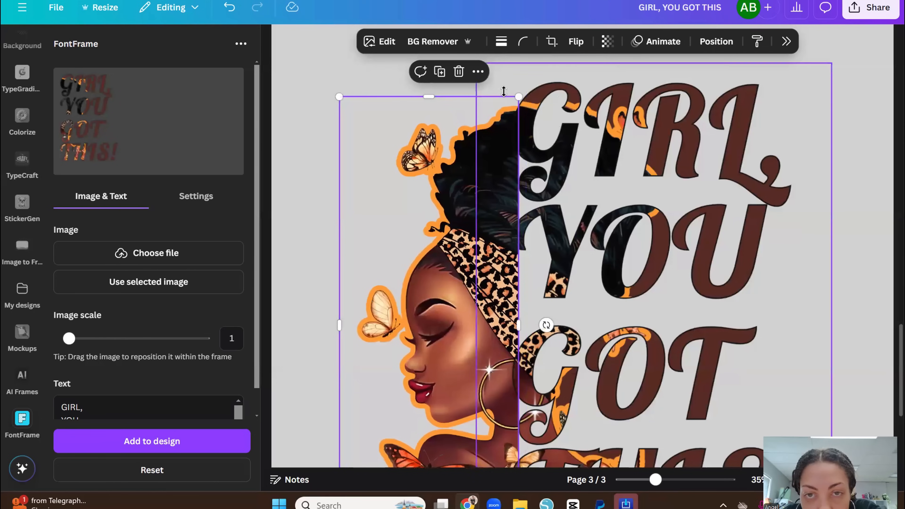
pyautogui.moveTo(521, 96); pyautogui.dragTo(525, 86)
pyautogui.moveTo(412, 230); pyautogui.dragTo(410, 224)
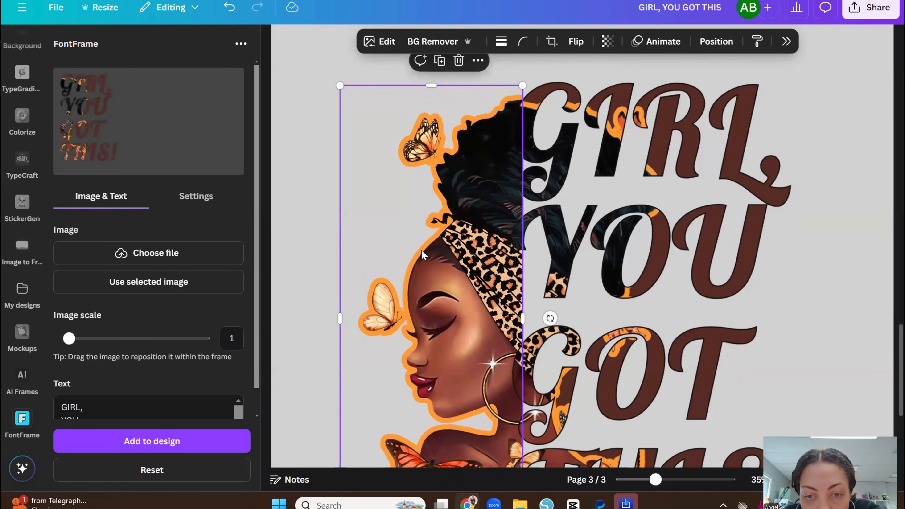
# Step: Inspect the headscarf and earring seam at 70% zoom and move the half-woman image slightly left and up
pyautogui.moveTo(655, 479); pyautogui.dragTo(673, 479)
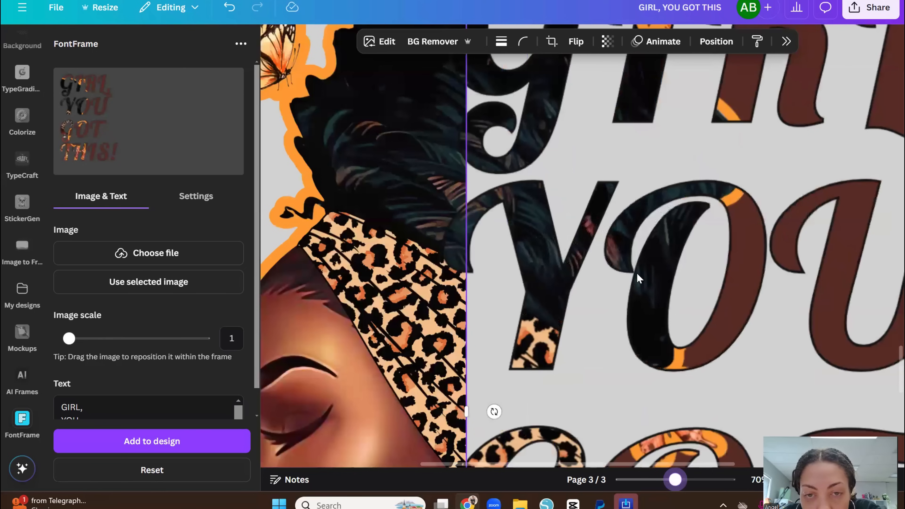
pyautogui.scroll(-5, 629, 267)
pyautogui.scroll(-2, 629, 267)
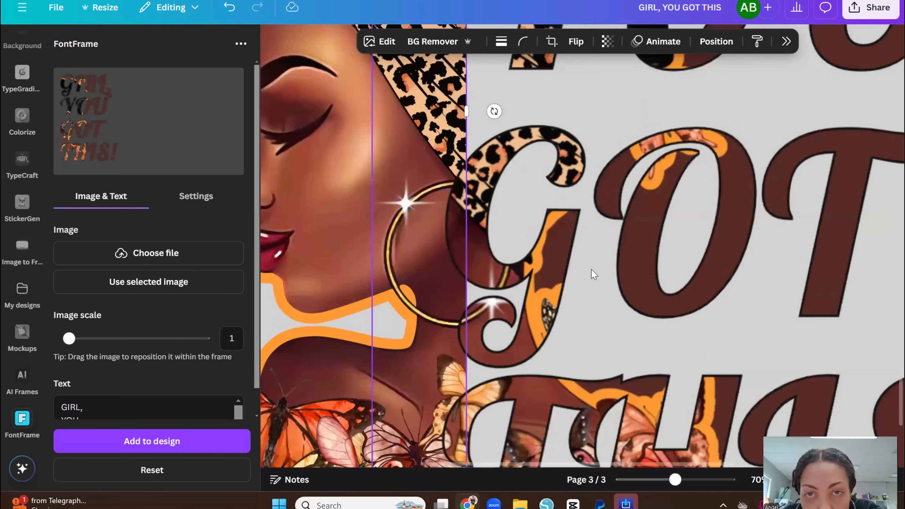
pyautogui.scroll(3, 591, 269)
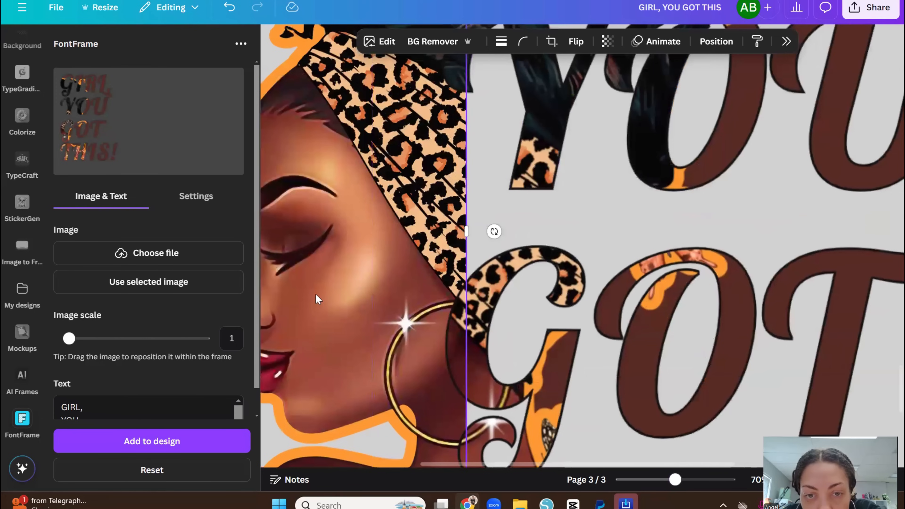
pyautogui.moveTo(358, 319); pyautogui.dragTo(349, 314)
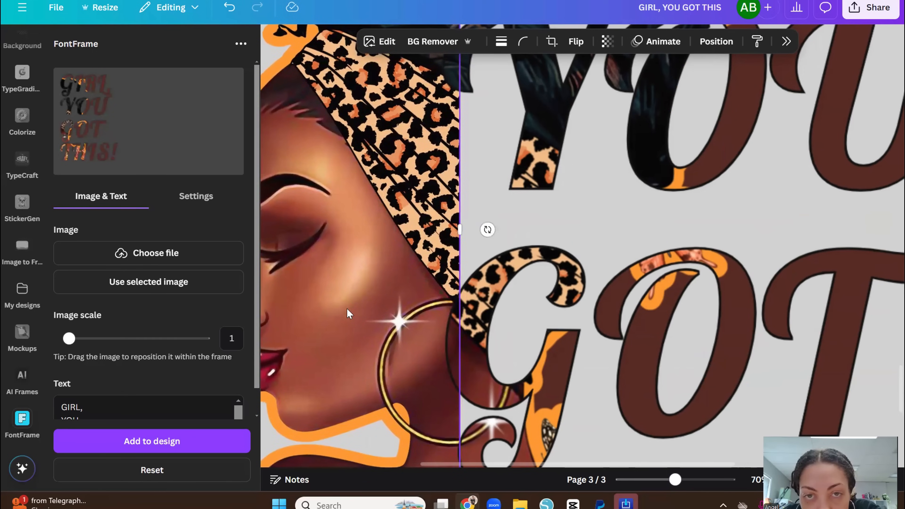
# Step: Shrink the half-woman image slightly from its upper left corner and shift it right against the lettering
pyautogui.scroll(5, 356, 301)
pyautogui.scroll(3, 357, 301)
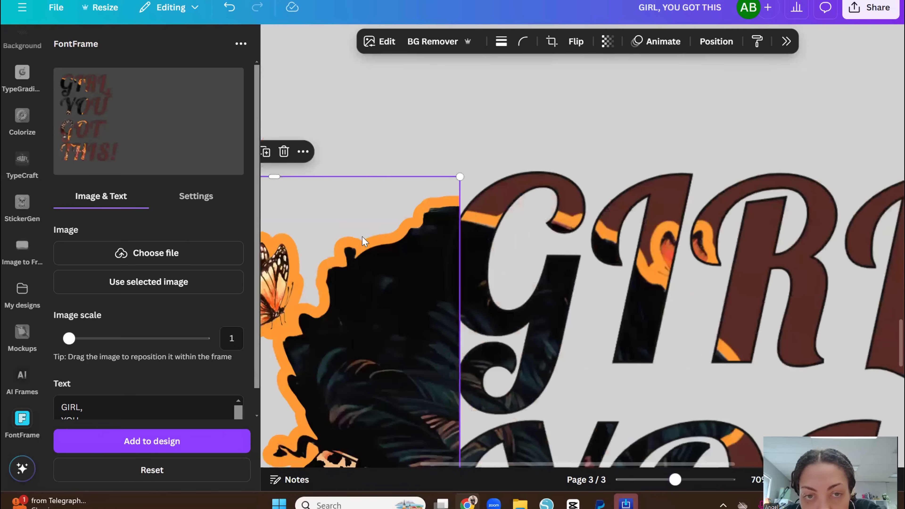
pyautogui.moveTo(674, 480); pyautogui.dragTo(656, 480)
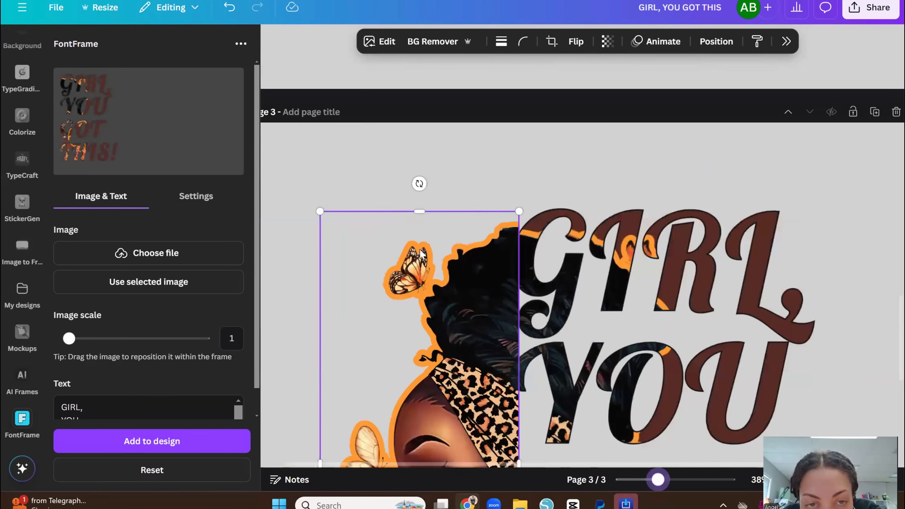
pyautogui.moveTo(329, 209); pyautogui.dragTo(336, 220)
pyautogui.moveTo(402, 355); pyautogui.dragTo(407, 355)
# Step: Reduce the half-woman image slightly from its lower left corner so the butterflies line up with "THIS!"
pyautogui.scroll(-1, 403, 352)
pyautogui.scroll(-5, 403, 353)
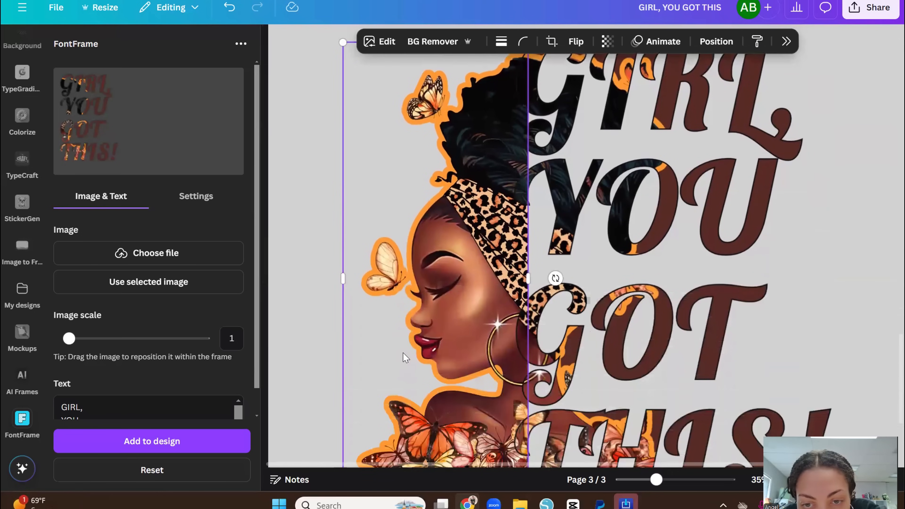
pyautogui.scroll(-1, 511, 434)
pyautogui.scroll(-2, 497, 419)
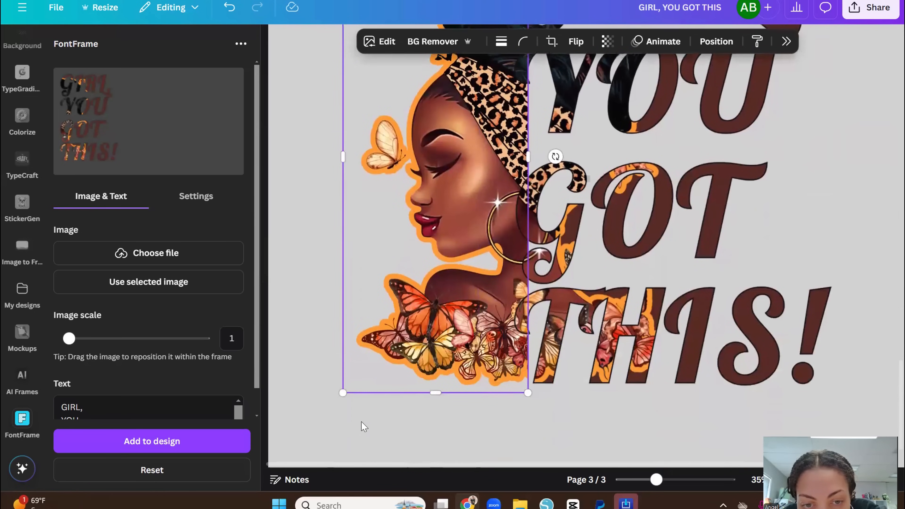
pyautogui.moveTo(344, 392); pyautogui.dragTo(349, 392)
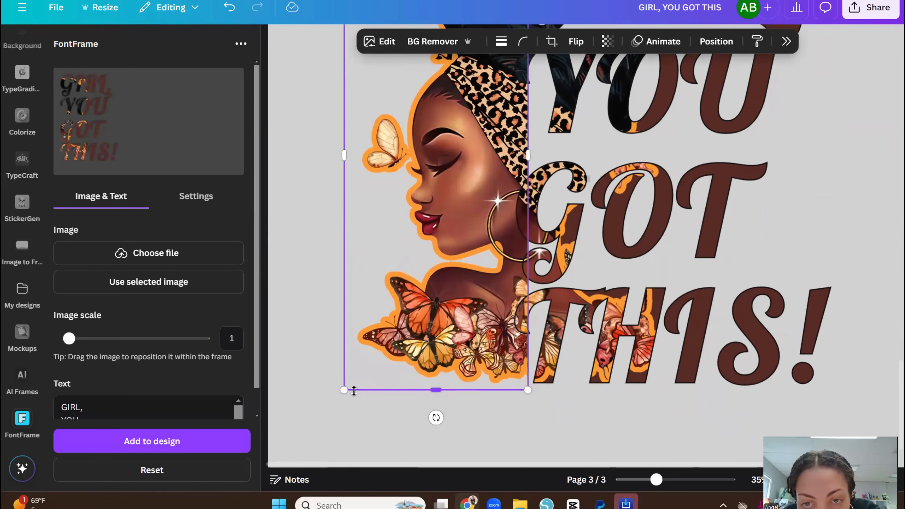
# Step: Move the half-woman image slightly left and down, and resize it to about 865 by 2207 px
pyautogui.scroll(4, 434, 375)
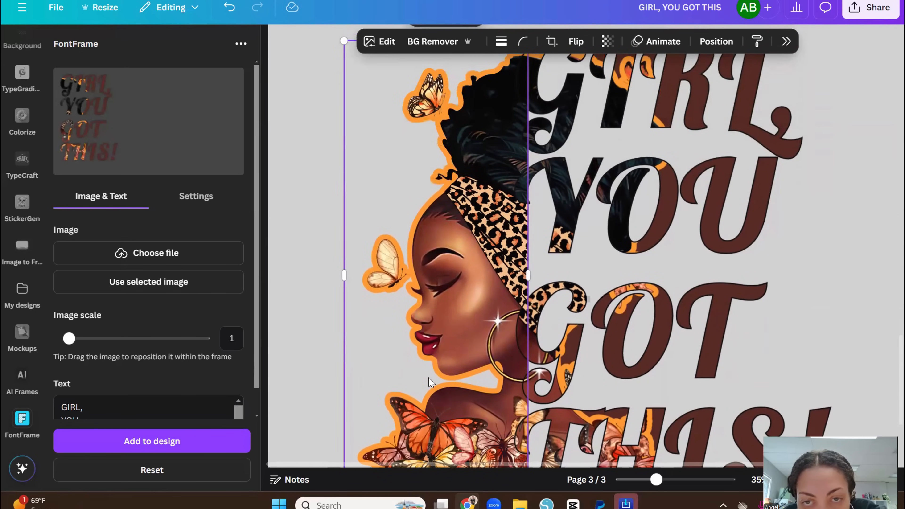
pyautogui.scroll(2, 430, 382)
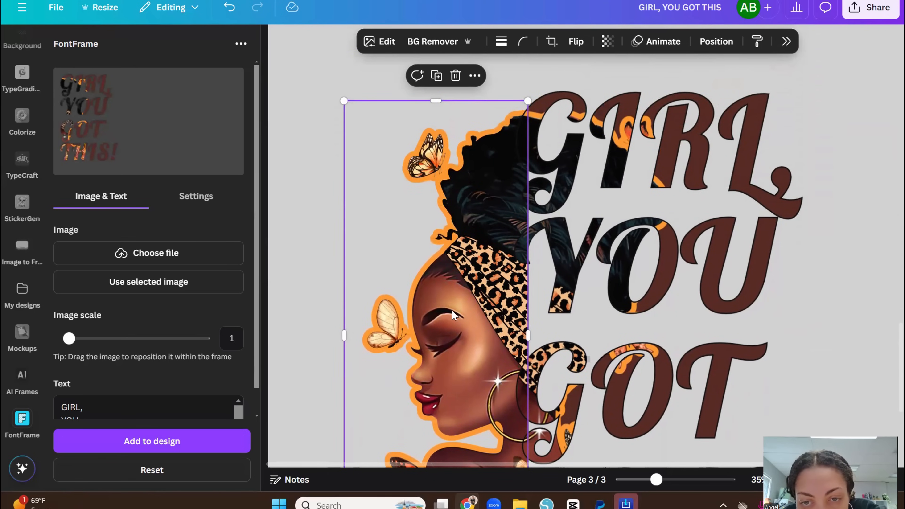
pyautogui.moveTo(451, 309); pyautogui.dragTo(445, 314)
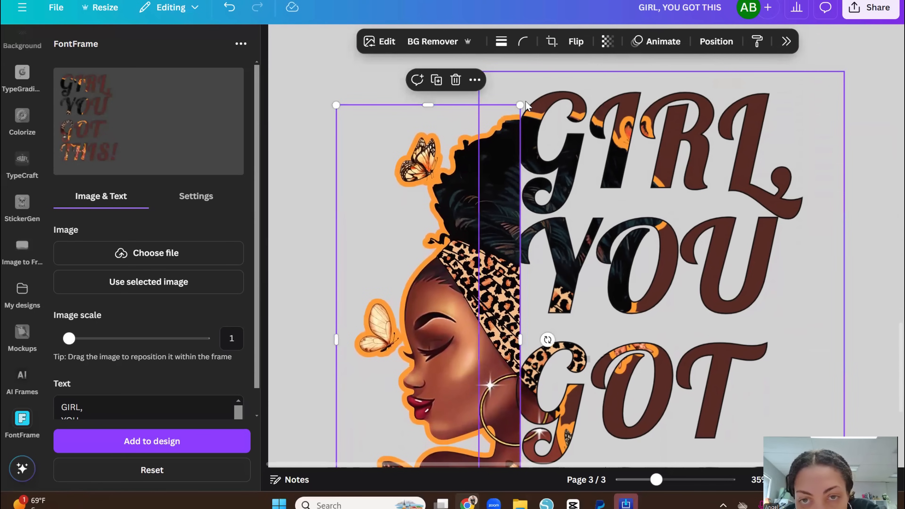
pyautogui.moveTo(525, 107)
pyautogui.mouseDown()
pyautogui.moveTo(538, 97)
pyautogui.moveTo(530, 109)
pyautogui.mouseUp()
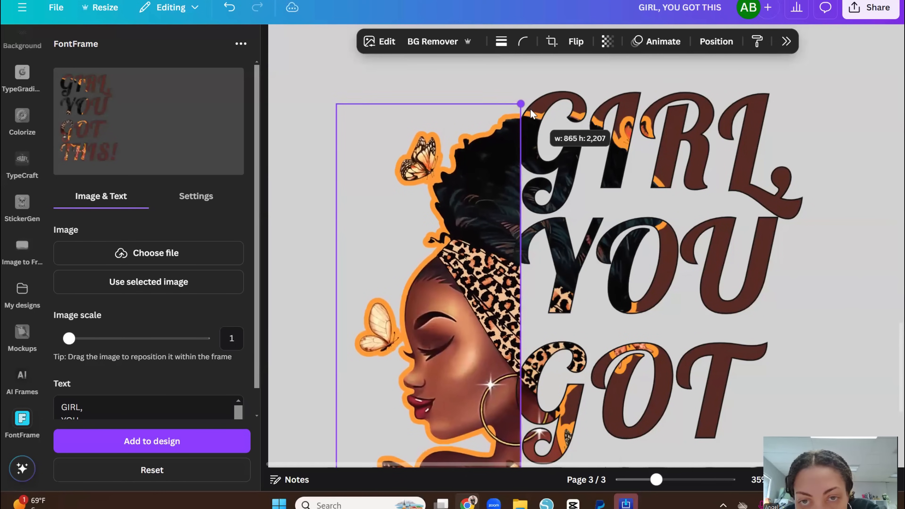
# Step: Move the half-woman image back to the right against the lettering and check its lower edge beside "THIS!"
pyautogui.moveTo(478, 175); pyautogui.dragTo(488, 167)
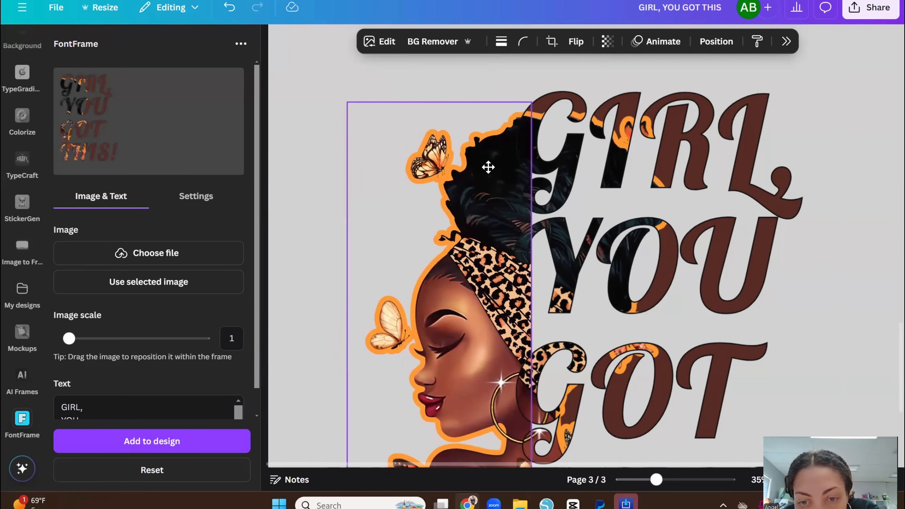
pyautogui.moveTo(488, 166); pyautogui.dragTo(418, 194)
pyautogui.click(487, 166)
pyautogui.click(438, 176)
pyautogui.scroll(-6, 483, 145)
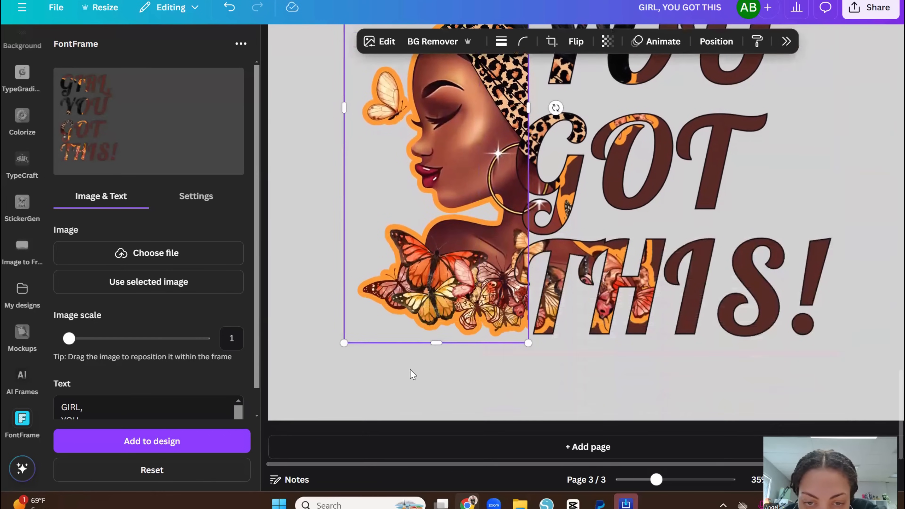
# Step: Shrink the half-woman image slightly from its lower left corner and check its alignment with the lettering across the whole page
pyautogui.moveTo(343, 342); pyautogui.dragTo(345, 339)
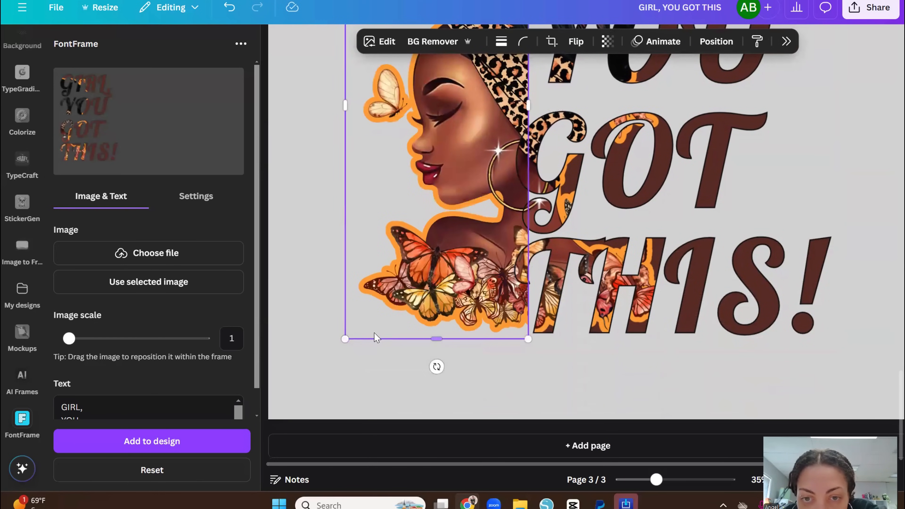
pyautogui.click(641, 401)
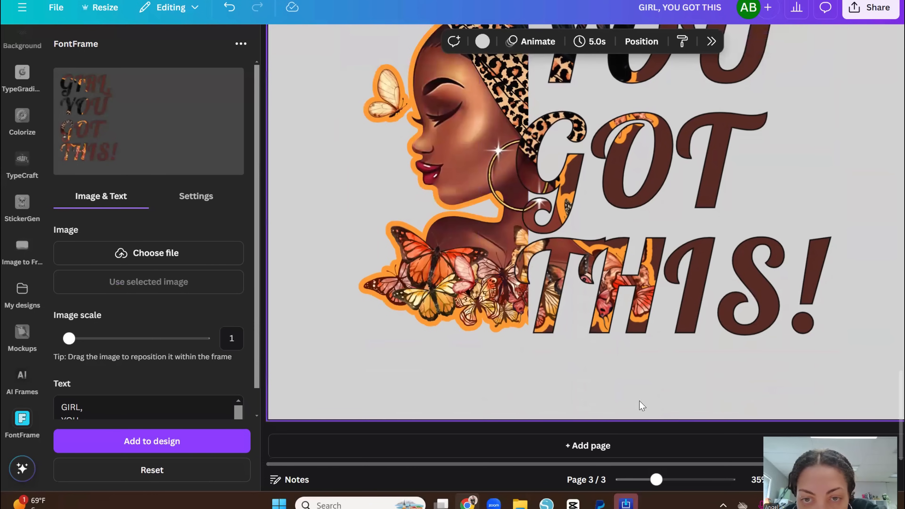
pyautogui.scroll(3, 579, 356)
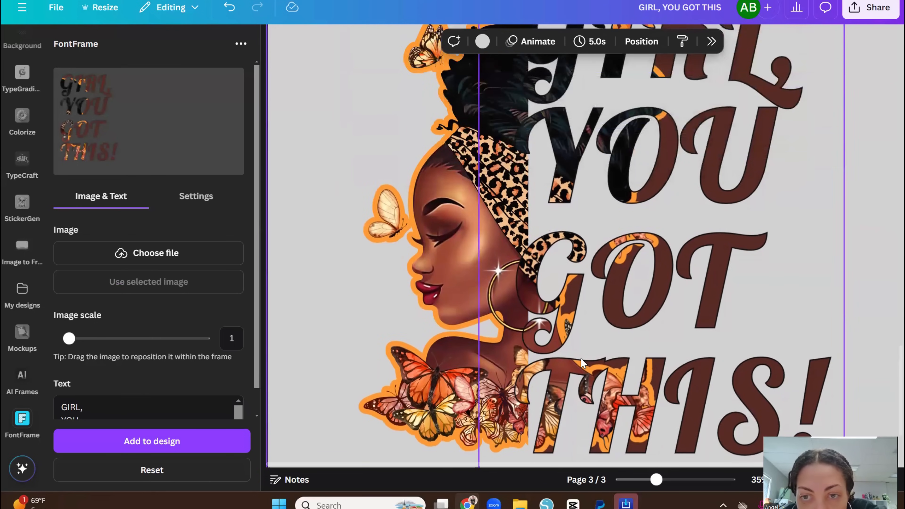
pyautogui.moveTo(654, 490); pyautogui.dragTo(632, 491)
pyautogui.click(767, 285)
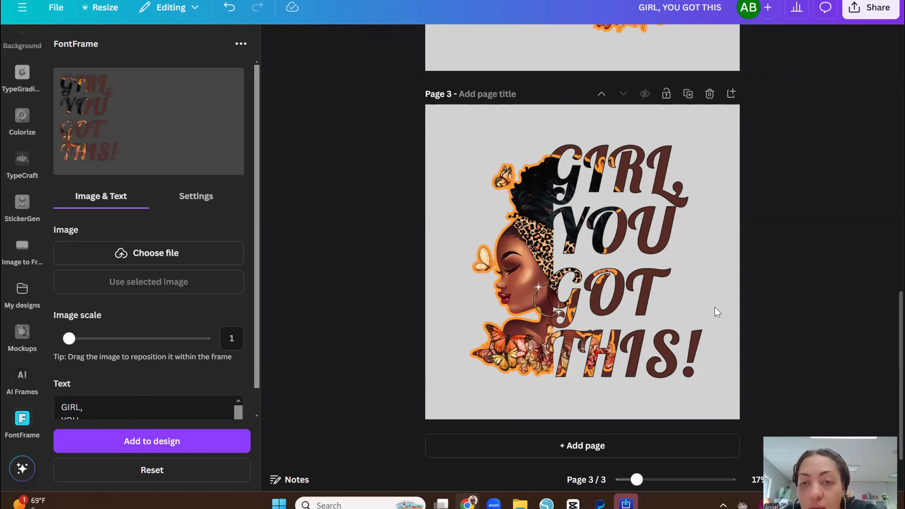
# Step: Compare the half-woman and lettering on page 3 with the finished design on page 1, examining the lettering's outline closely
pyautogui.scroll(3, 709, 303)
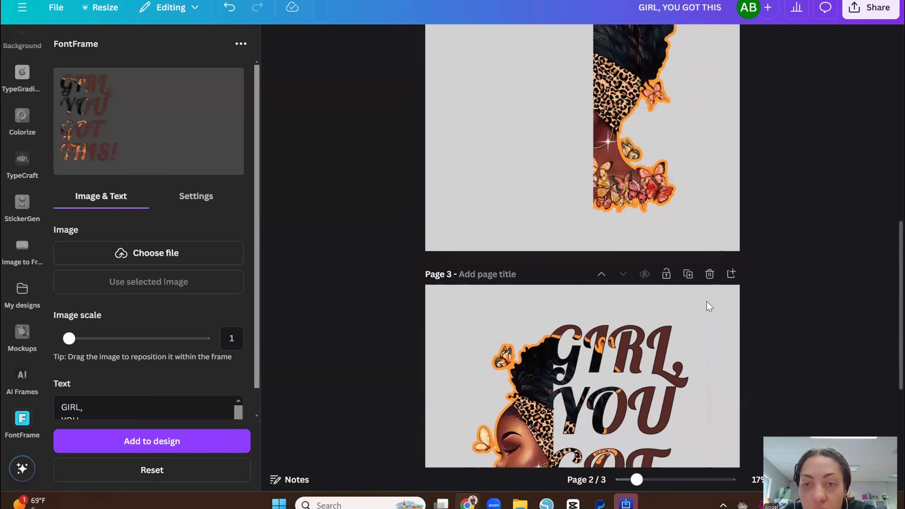
pyautogui.scroll(-2, 715, 306)
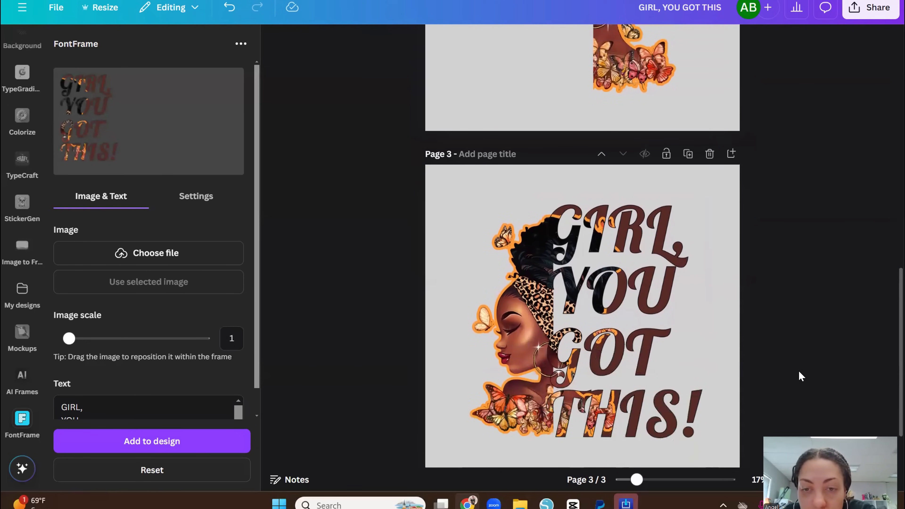
pyautogui.scroll(5, 775, 345)
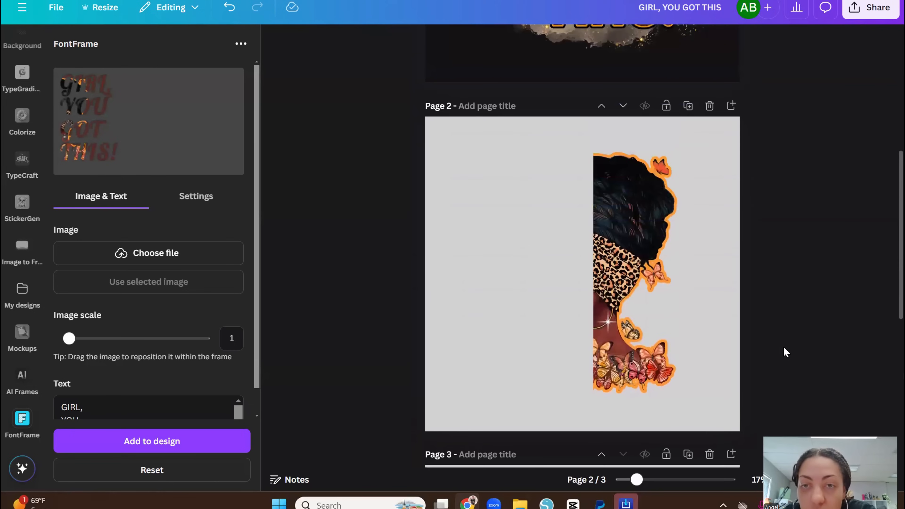
pyautogui.scroll(-3, 784, 351)
pyautogui.scroll(-3, 790, 342)
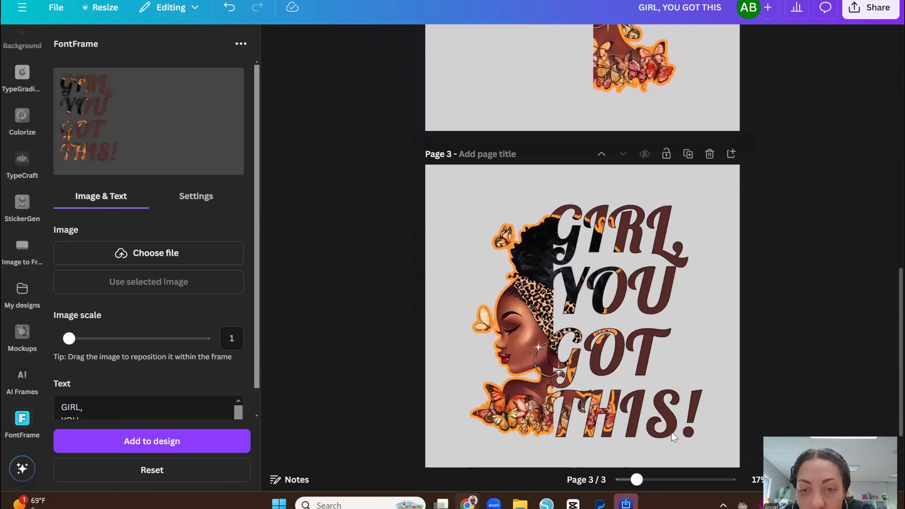
pyautogui.moveTo(637, 479); pyautogui.dragTo(683, 479)
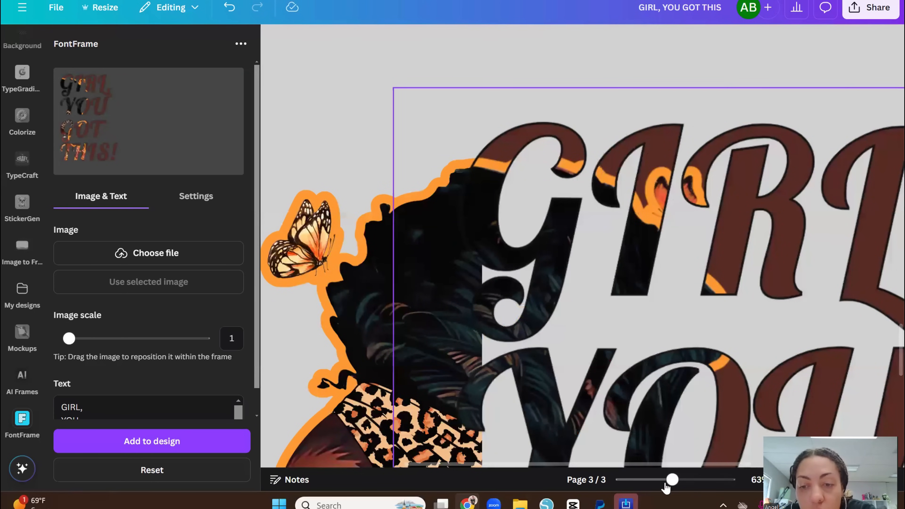
pyautogui.moveTo(672, 480); pyautogui.dragTo(638, 453)
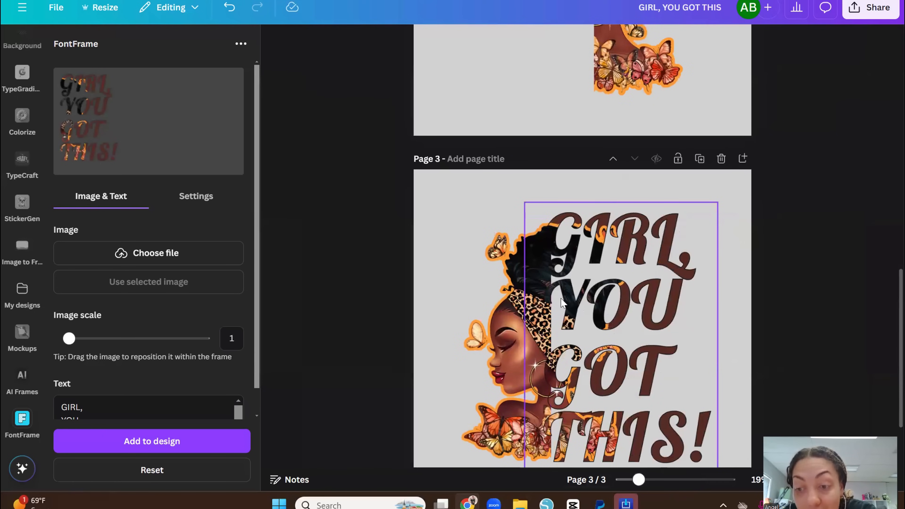
pyautogui.scroll(10, 779, 295)
pyautogui.scroll(5, 675, 161)
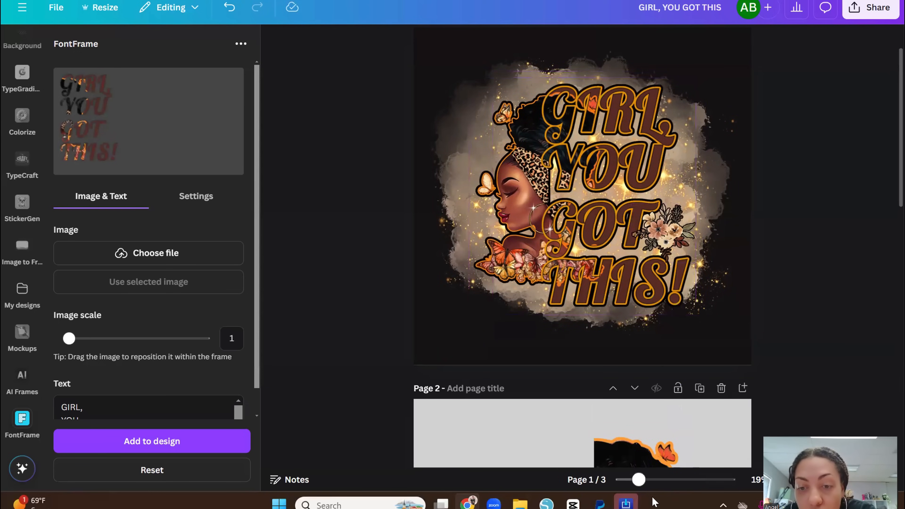
pyautogui.moveTo(638, 480); pyautogui.dragTo(664, 480)
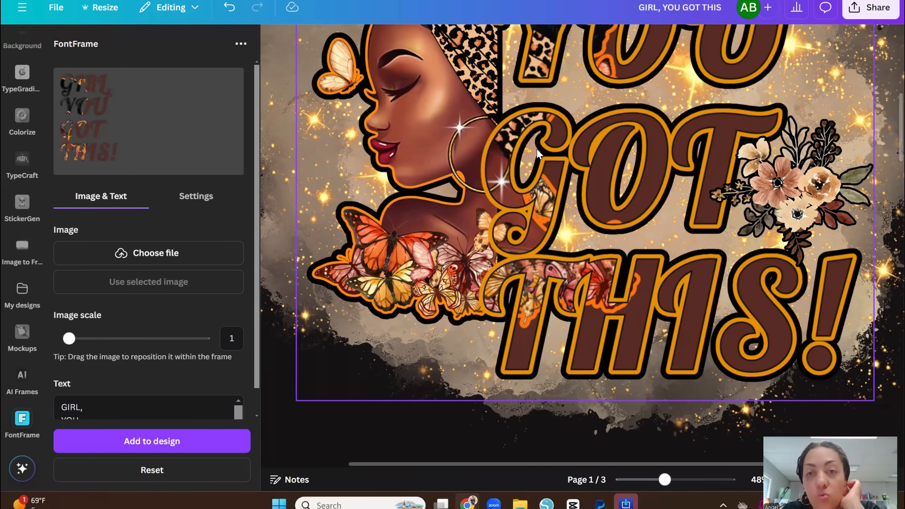
pyautogui.moveTo(664, 479); pyautogui.dragTo(651, 482)
pyautogui.scroll(-10, 687, 397)
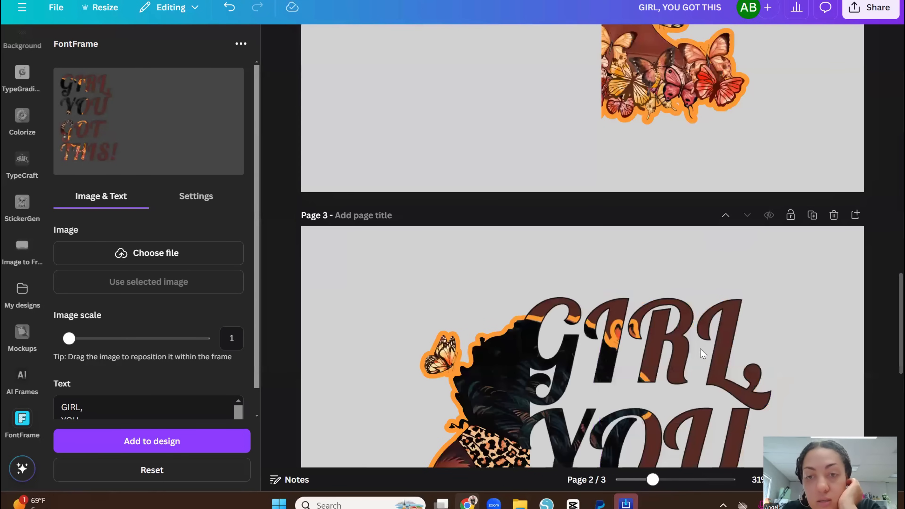
pyautogui.scroll(-3, 656, 295)
# Step: Apply an Outline shadow to the "GIRL, YOU GOT THIS!" lettering on page 3 and color it light orange #FFBE7A
pyautogui.click(841, 215)
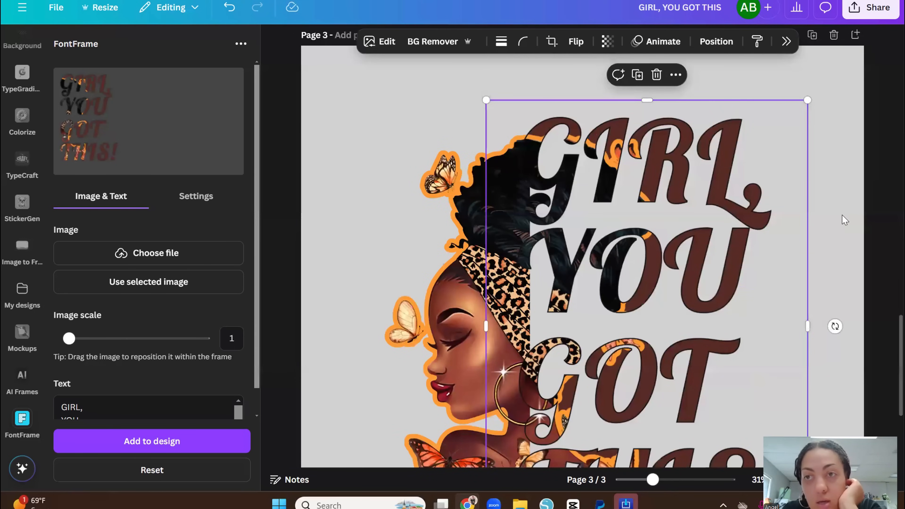
pyautogui.scroll(-3, 698, 221)
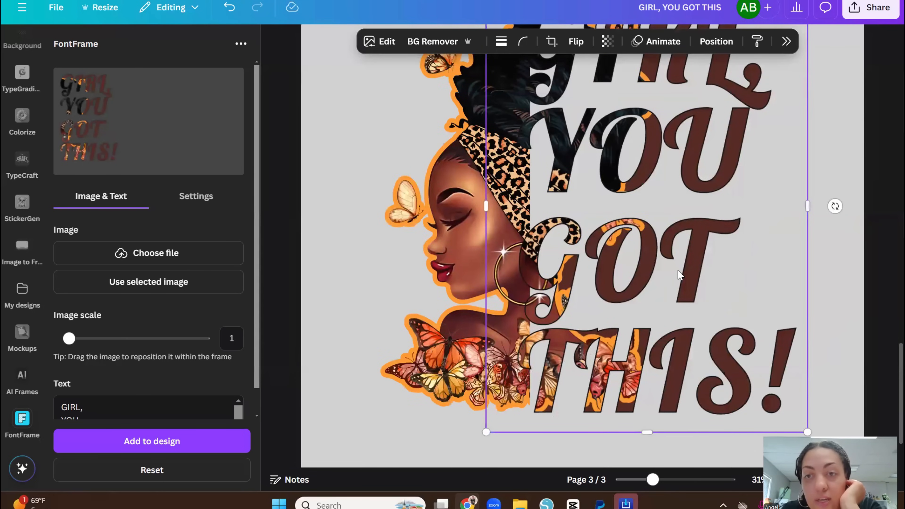
pyautogui.scroll(2, 679, 273)
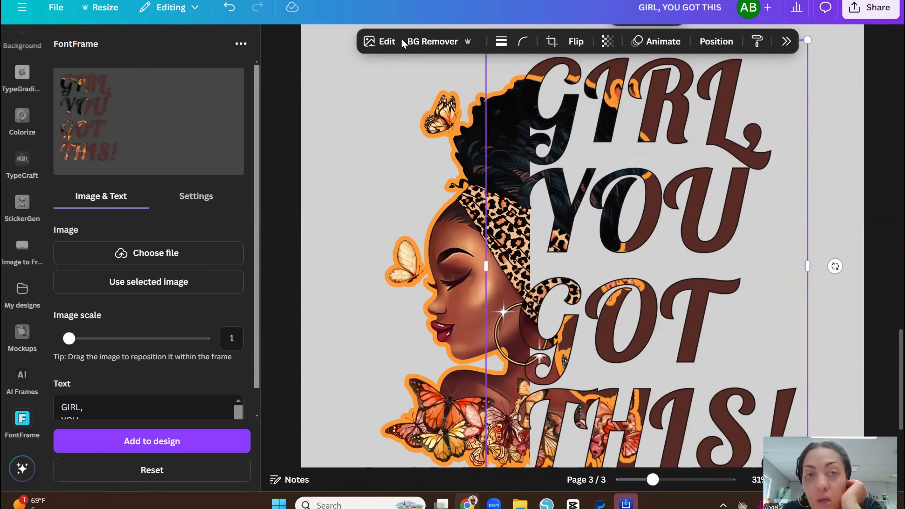
pyautogui.click(380, 41)
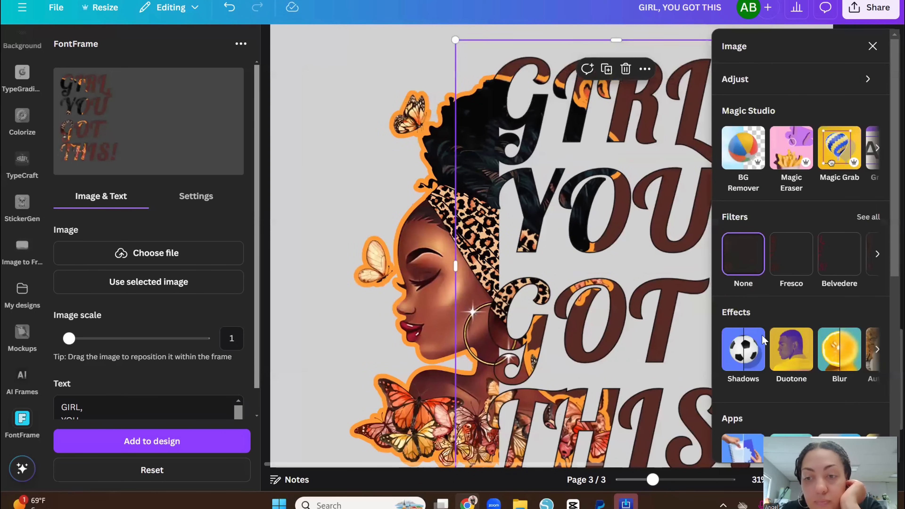
pyautogui.click(748, 351)
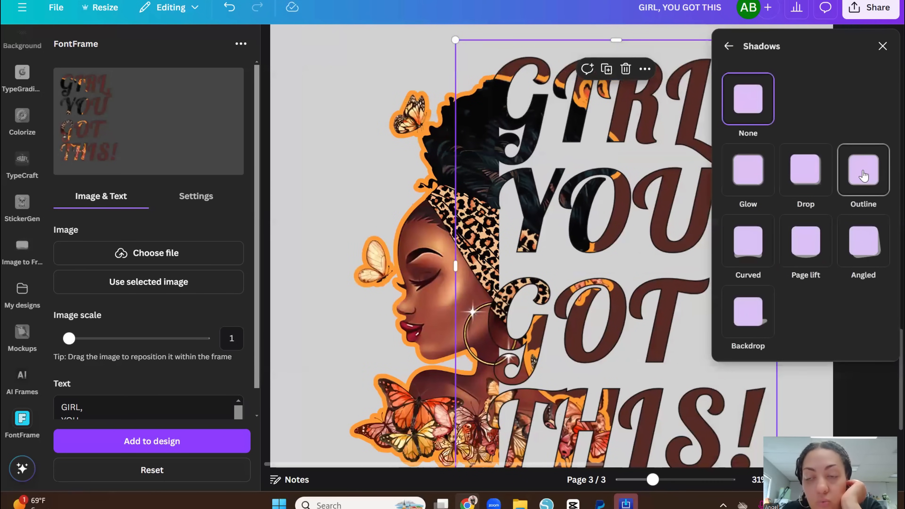
pyautogui.click(867, 180)
pyautogui.click(869, 404)
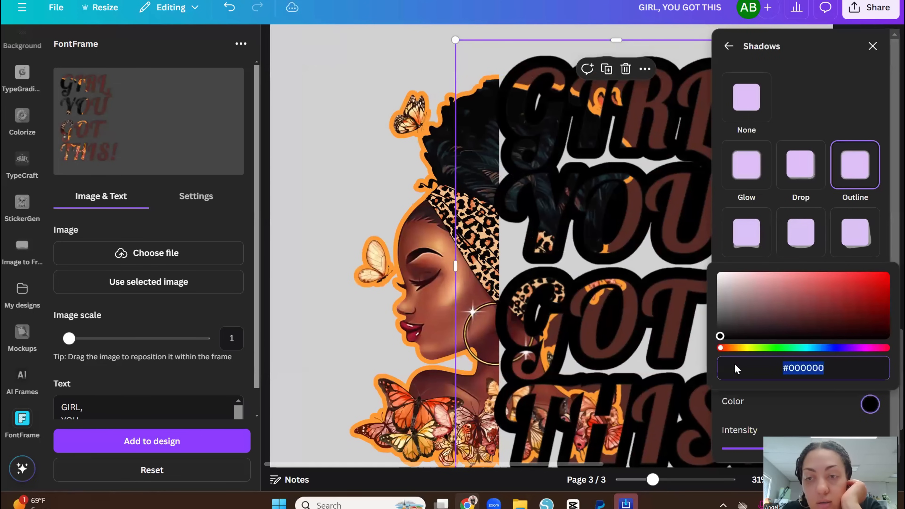
pyautogui.moveTo(720, 347); pyautogui.dragTo(806, 266)
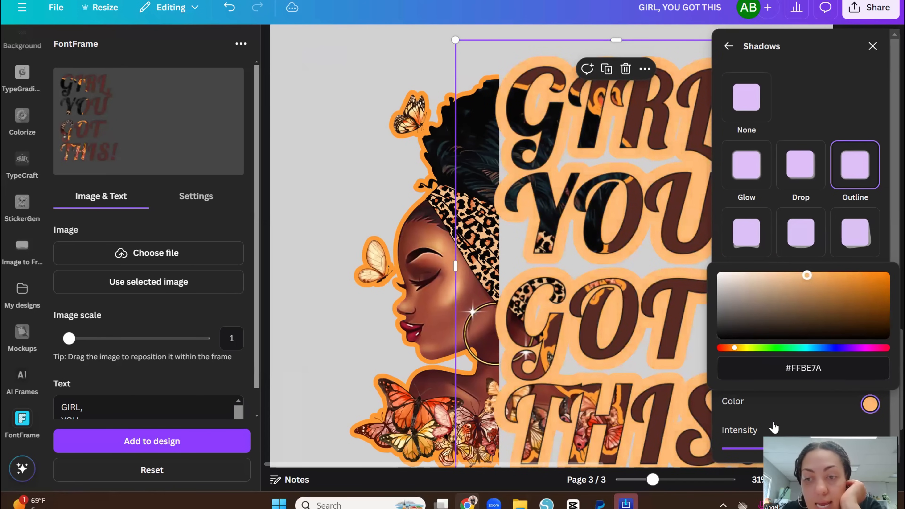
# Step: Reduce the lettering's outline size to about 6 and deselect the lettering to view the whole design
pyautogui.click(771, 423)
pyautogui.moveTo(756, 372); pyautogui.dragTo(734, 373)
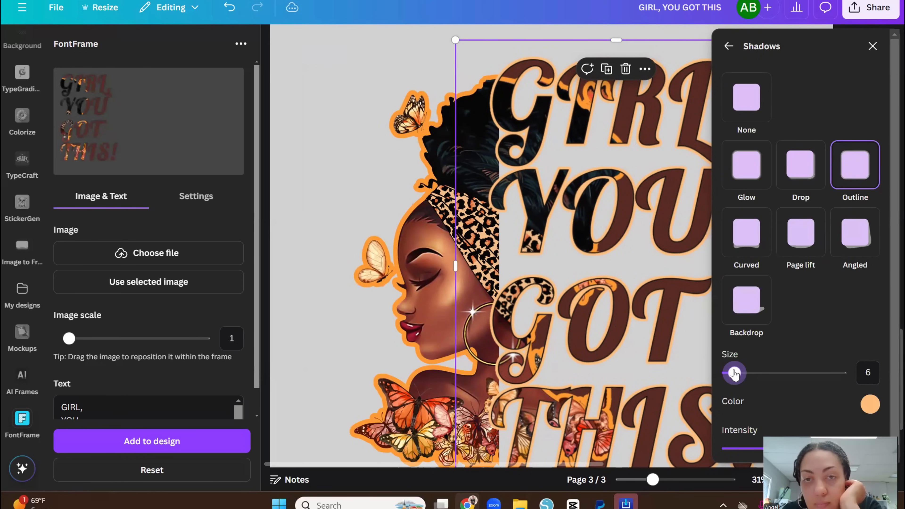
pyautogui.moveTo(733, 373); pyautogui.dragTo(734, 372)
pyautogui.click(313, 183)
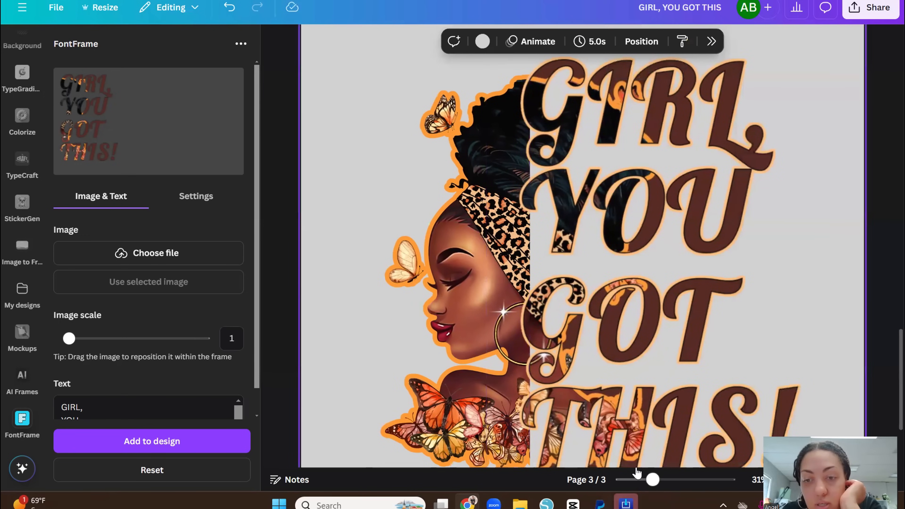
pyautogui.moveTo(652, 479); pyautogui.dragTo(646, 481)
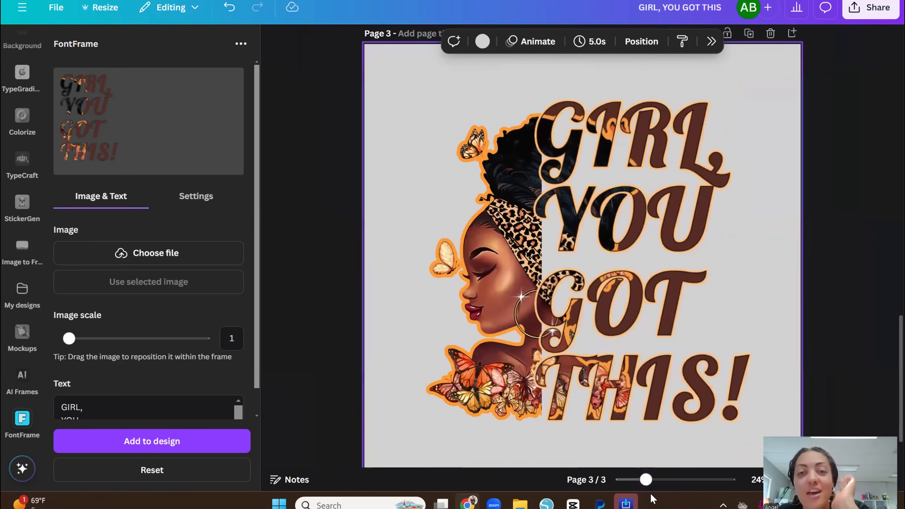
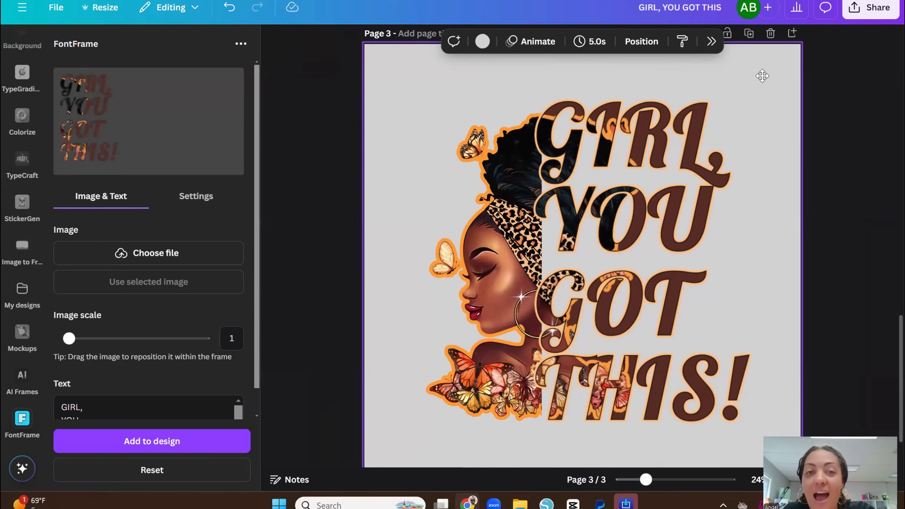
# Step: Set up a PNG download of the design at 3,000 × 3,000 px with a transparent background
pyautogui.click(866, 12)
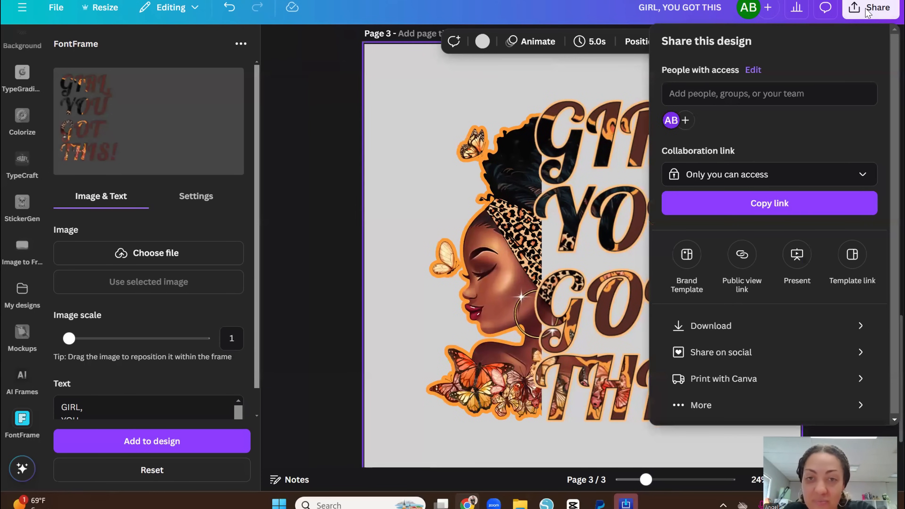
pyautogui.click(834, 325)
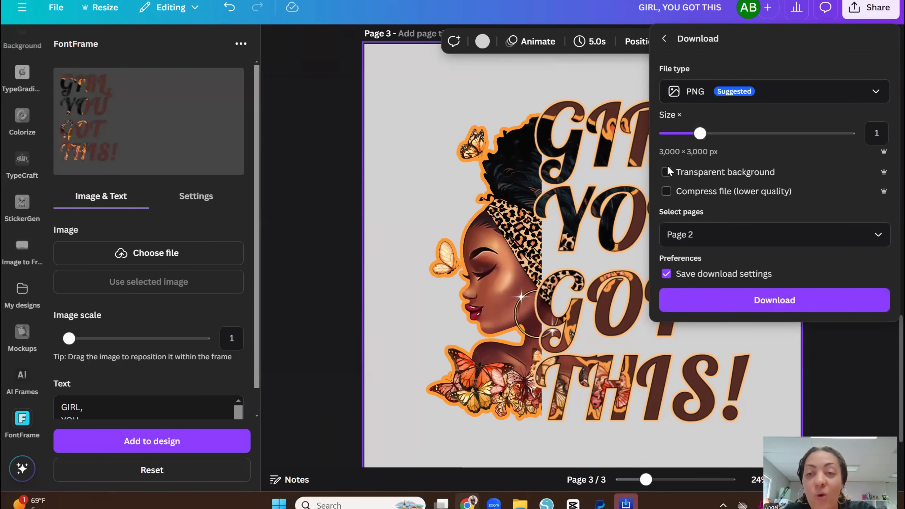
pyautogui.click(671, 175)
pyautogui.click(671, 175)
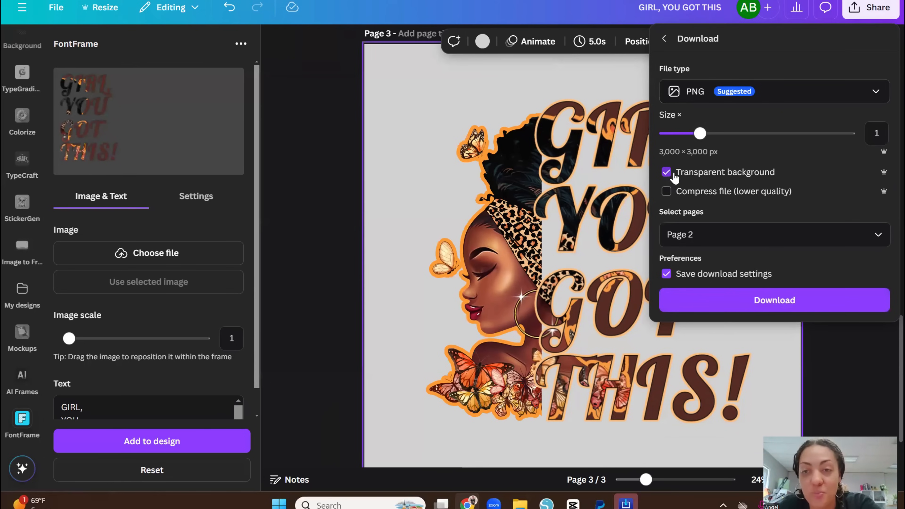
# Step: Limit the download to page 3 instead of page 2 and download the PNG
pyautogui.click(878, 235)
pyautogui.click(868, 360)
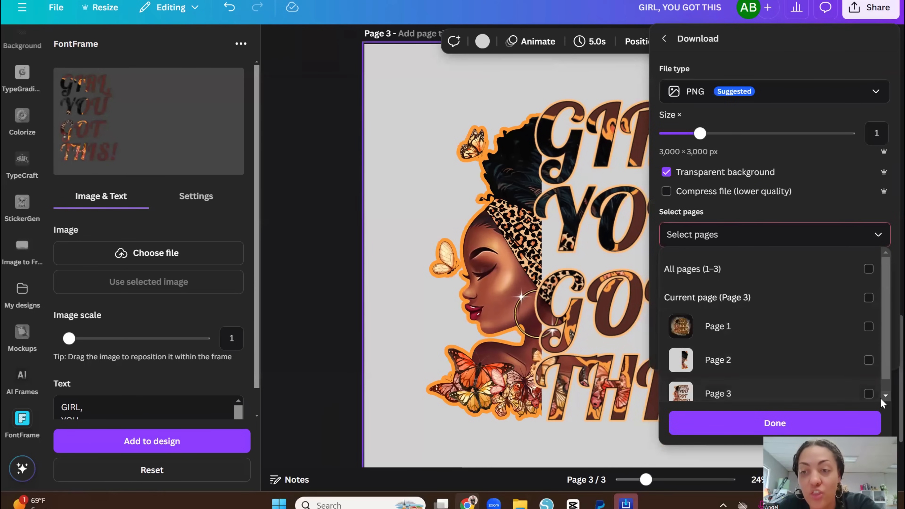
pyautogui.click(867, 393)
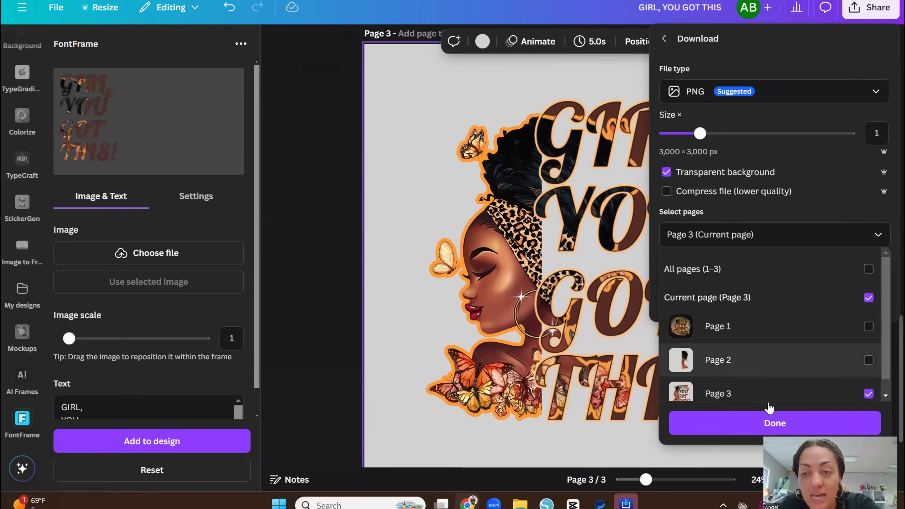
pyautogui.click(772, 427)
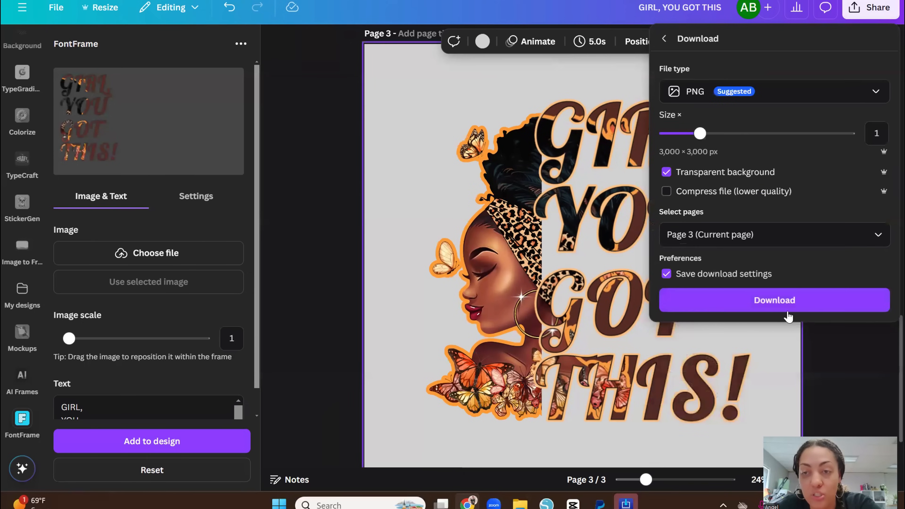
pyautogui.click(779, 303)
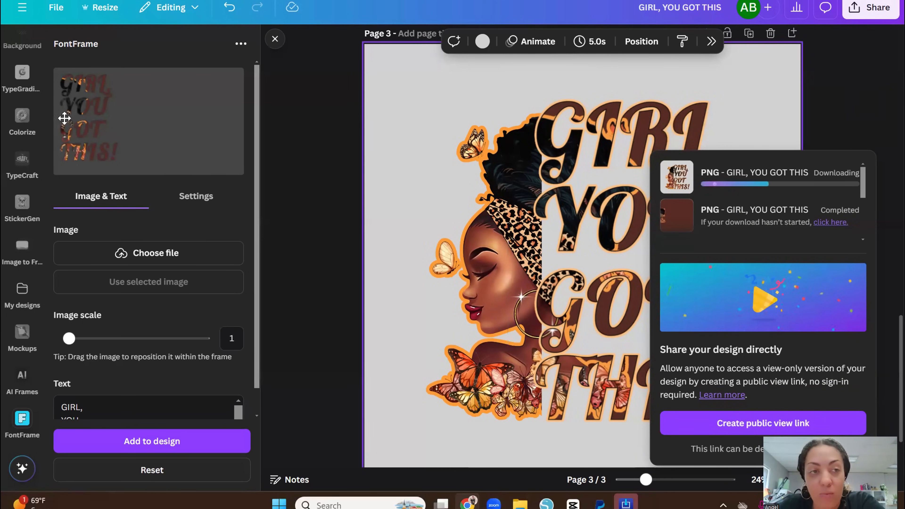
# Step: Upload the downloaded "GIRL, YOU GOT THIS.png" to the design's image uploads
pyautogui.scroll(10, 25, 214)
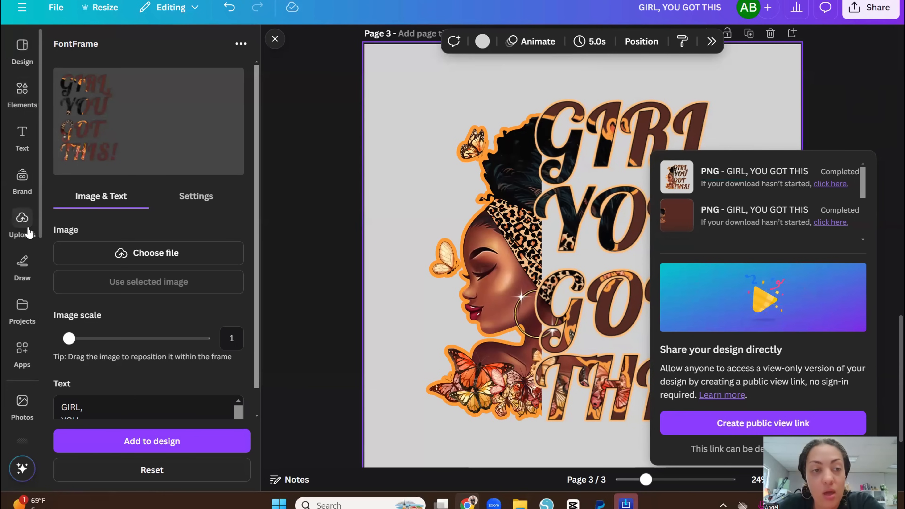
pyautogui.click(29, 232)
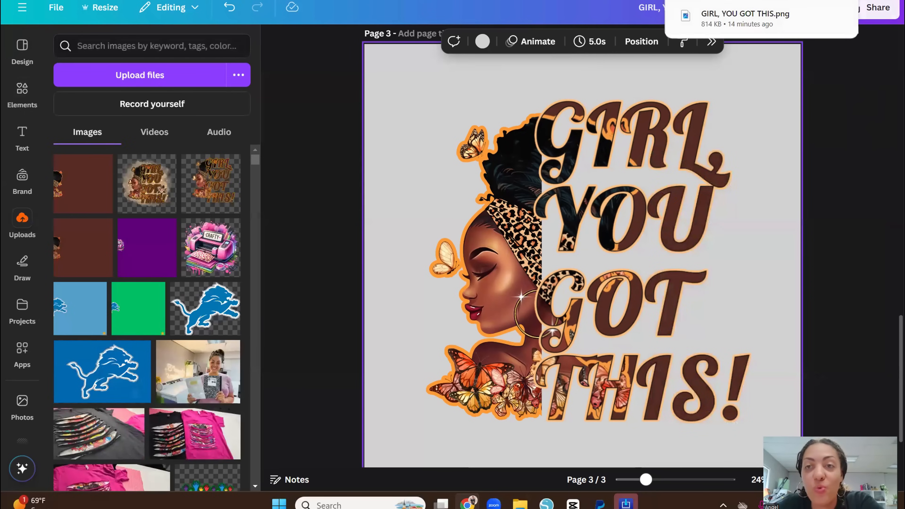
pyautogui.moveTo(737, 18); pyautogui.dragTo(185, 278)
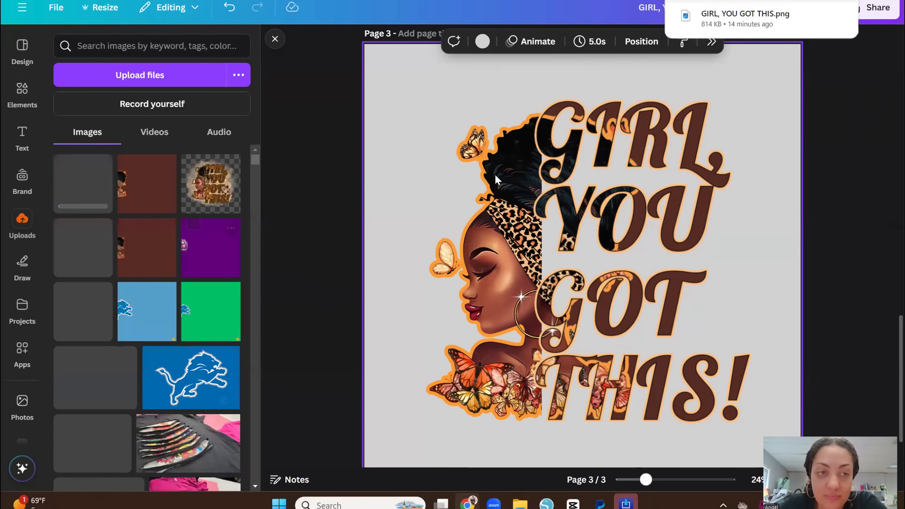
pyautogui.scroll(-2, 803, 202)
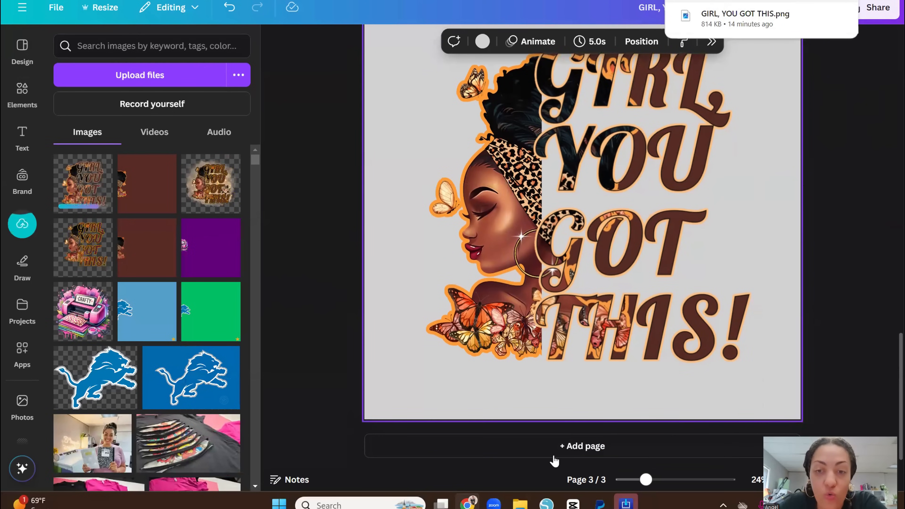
# Step: Add a fourth page to the design and place the uploaded transparent "GIRL, YOU GOT THIS" image on it
pyautogui.scroll(-1, 540, 470)
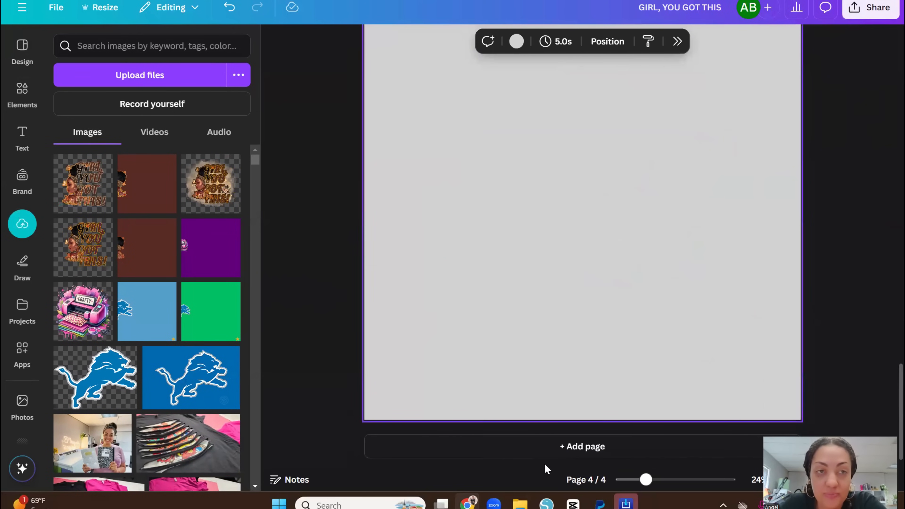
pyautogui.click(92, 202)
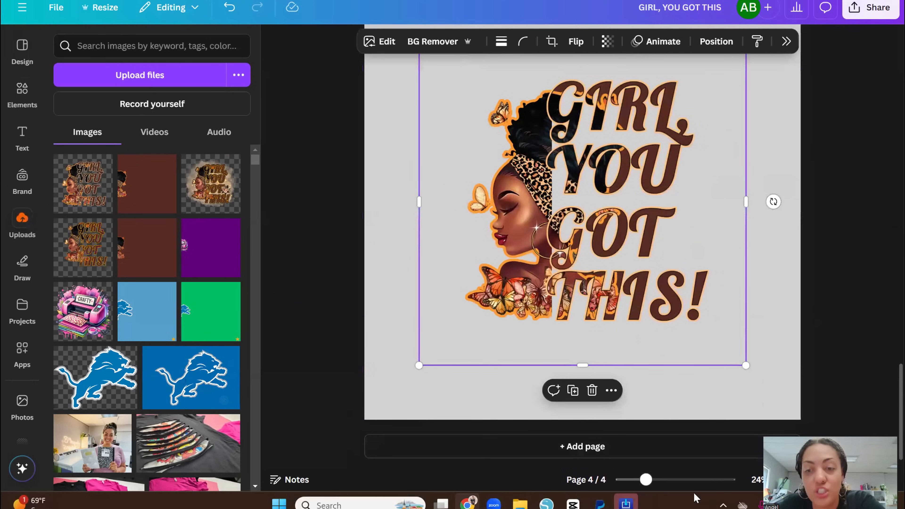
# Step: Crop the empty margins from all four sides of the image on page 4 and enlarge it to nearly fill the page
pyautogui.moveTo(645, 479); pyautogui.dragTo(636, 479)
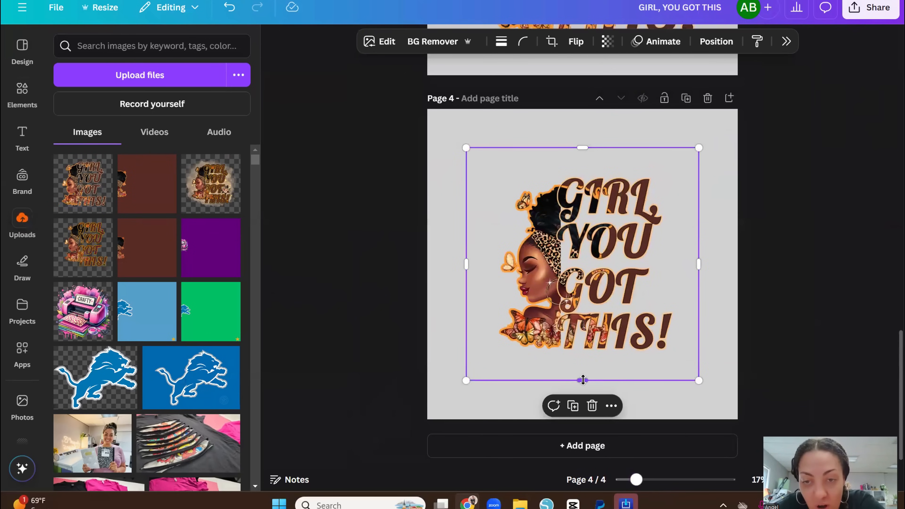
pyautogui.moveTo(582, 380); pyautogui.dragTo(582, 355)
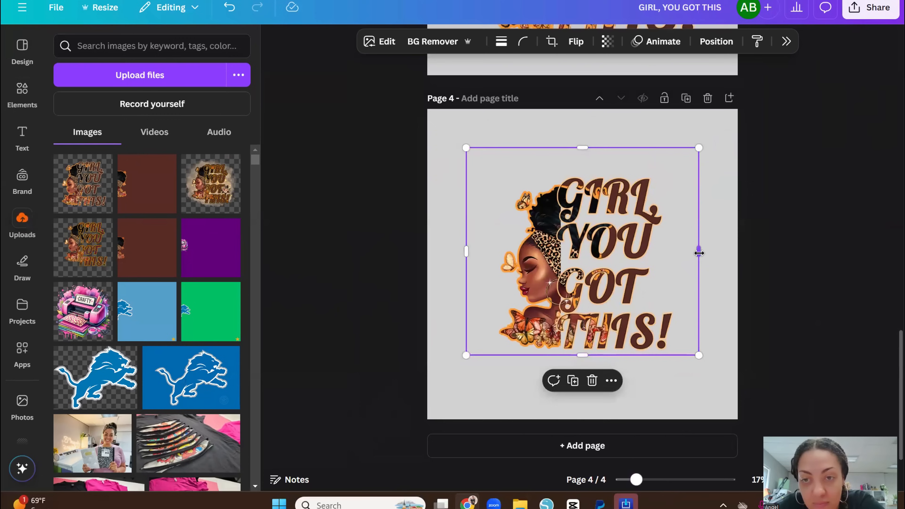
pyautogui.moveTo(698, 253); pyautogui.dragTo(675, 253)
pyautogui.moveTo(571, 147); pyautogui.dragTo(571, 172)
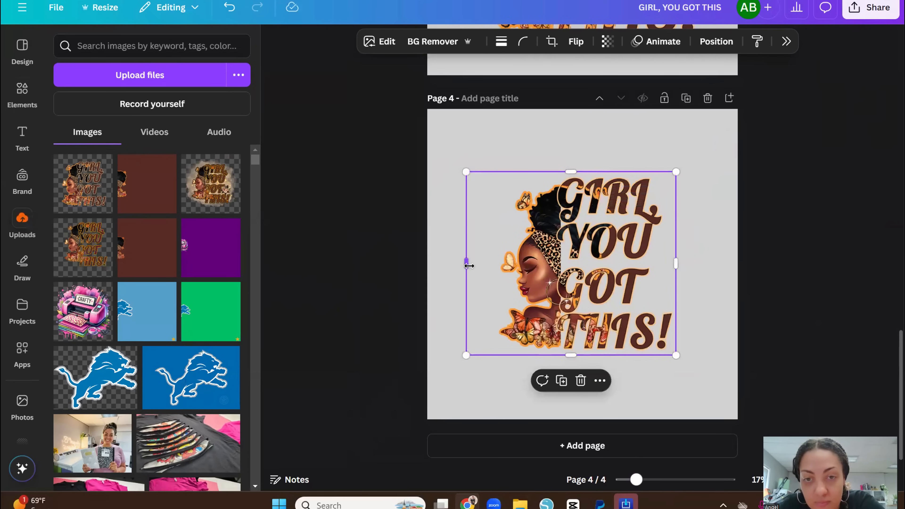
pyautogui.moveTo(469, 266); pyautogui.dragTo(493, 264)
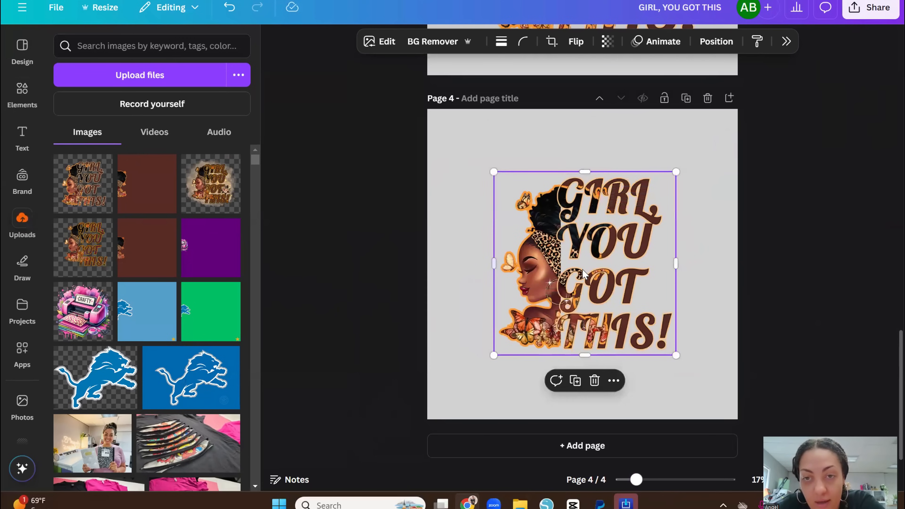
pyautogui.moveTo(583, 274); pyautogui.dragTo(531, 225)
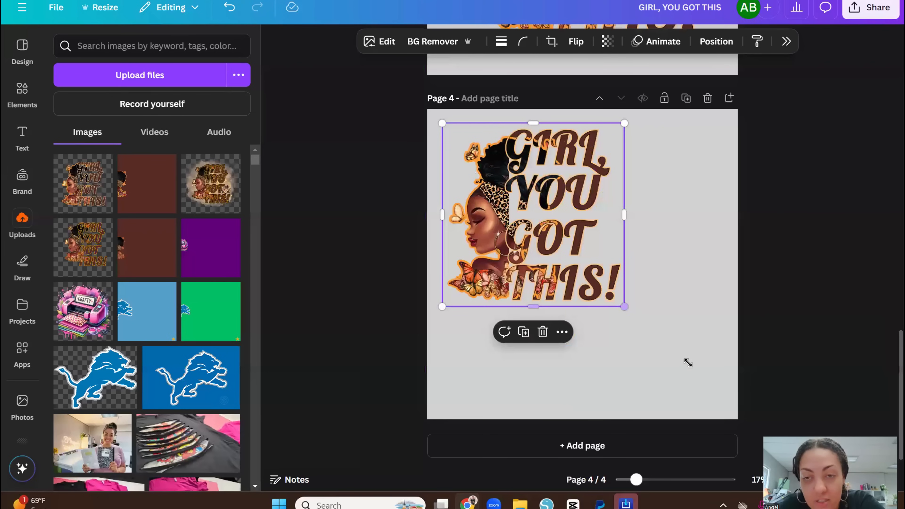
pyautogui.moveTo(687, 362); pyautogui.dragTo(709, 393)
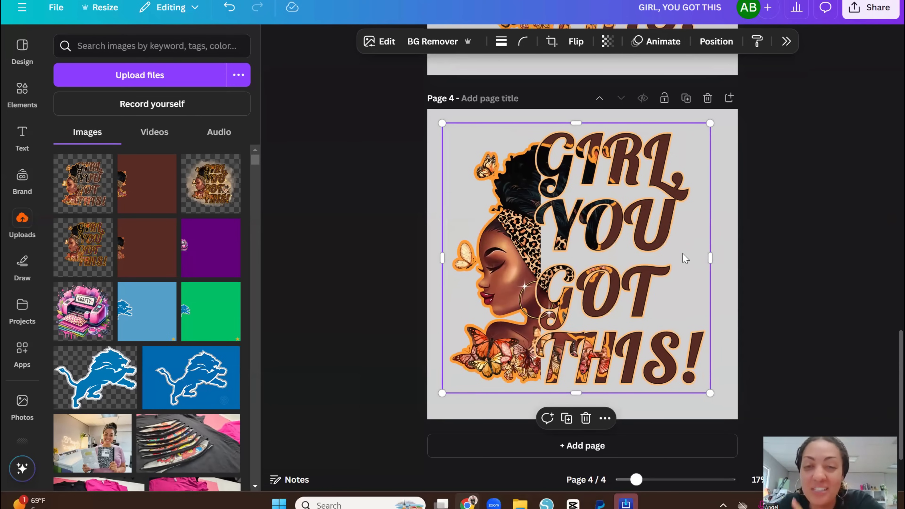
# Step: Apply a black Outline shadow effect of size 19 to the image on page 4 and deselect it
pyautogui.click(388, 45)
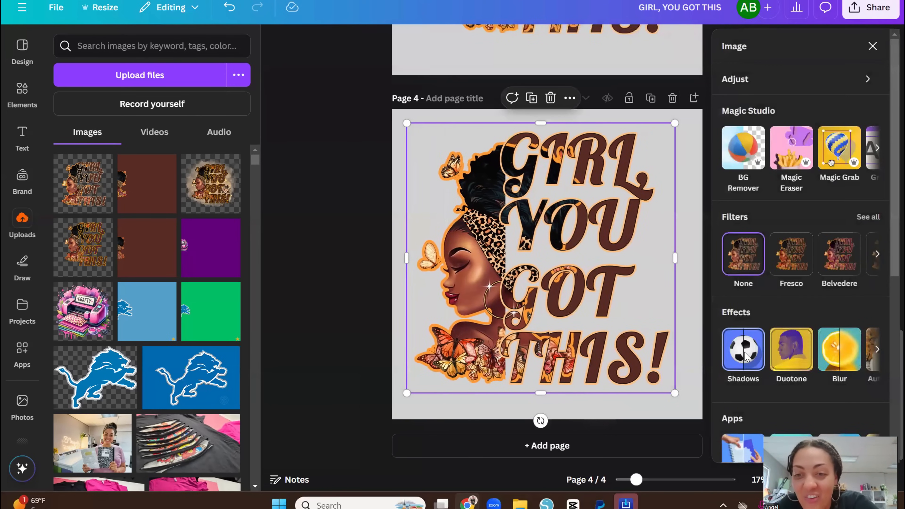
pyautogui.click(743, 349)
pyautogui.click(863, 177)
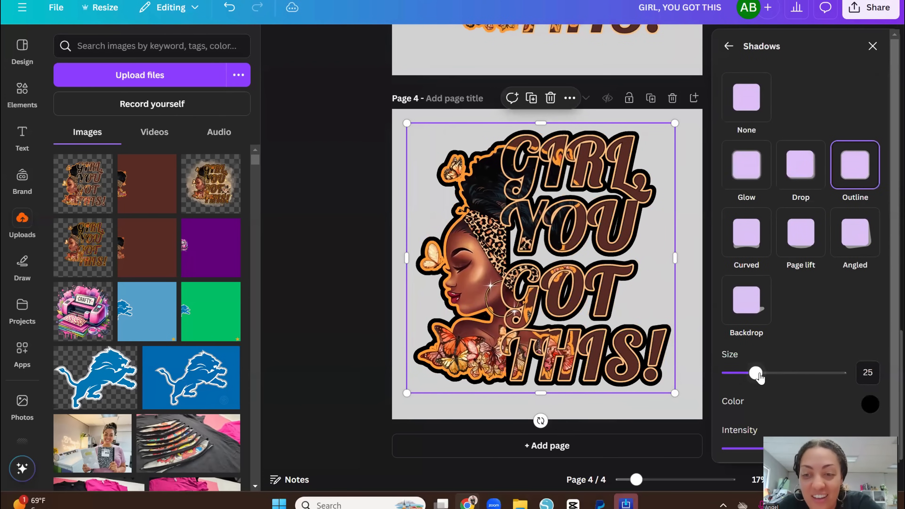
pyautogui.moveTo(759, 377); pyautogui.dragTo(749, 374)
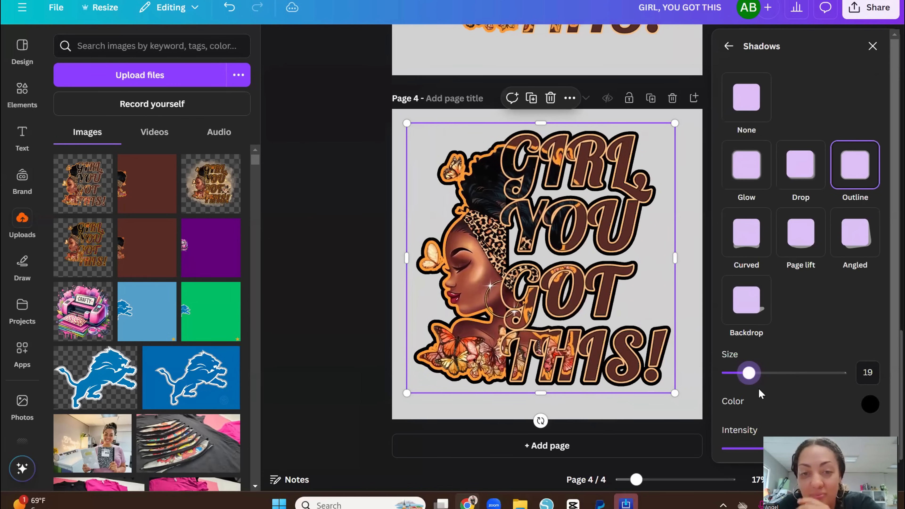
pyautogui.click(340, 280)
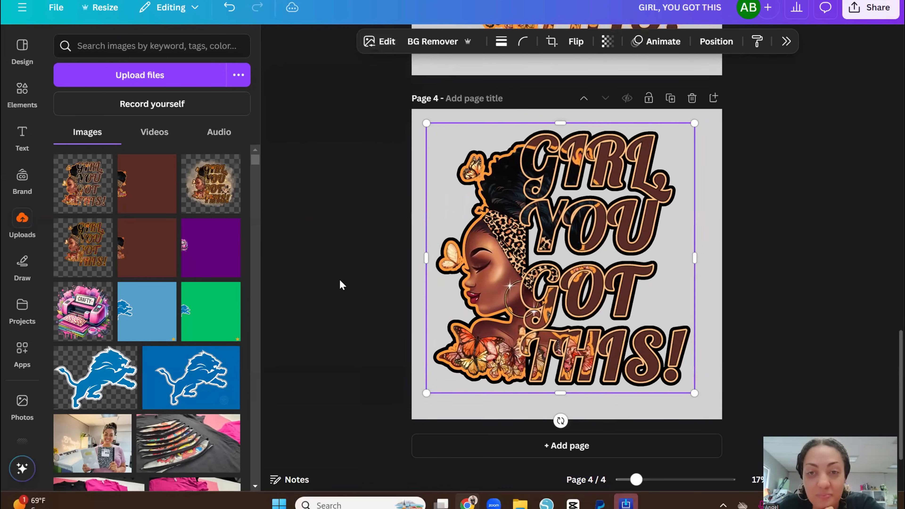
pyautogui.click(818, 265)
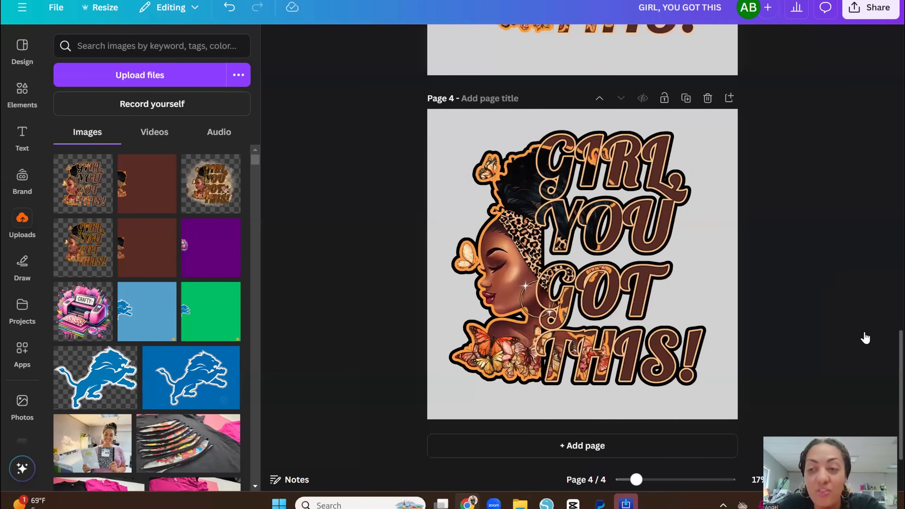
# Step: Delete page 2 with the half-woman and the following page with the design that lacks the black outline
pyautogui.scroll(20, 884, 299)
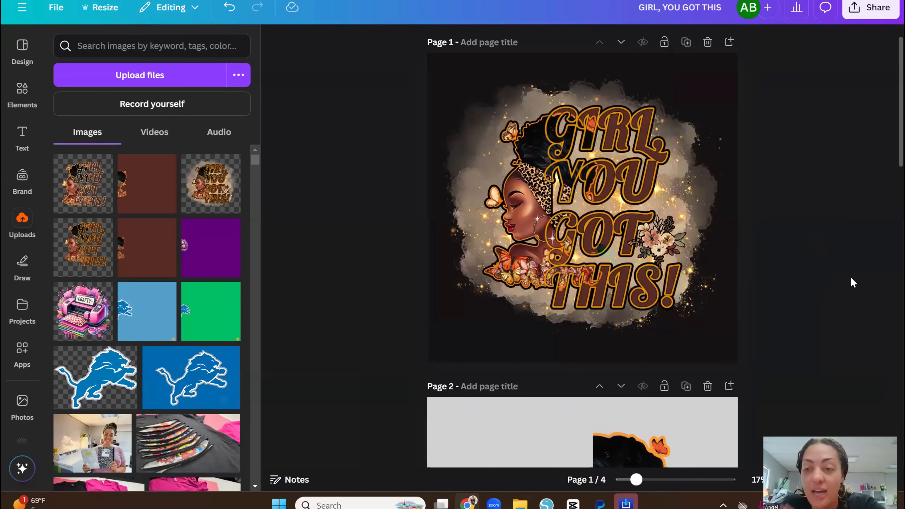
pyautogui.scroll(-3, 878, 257)
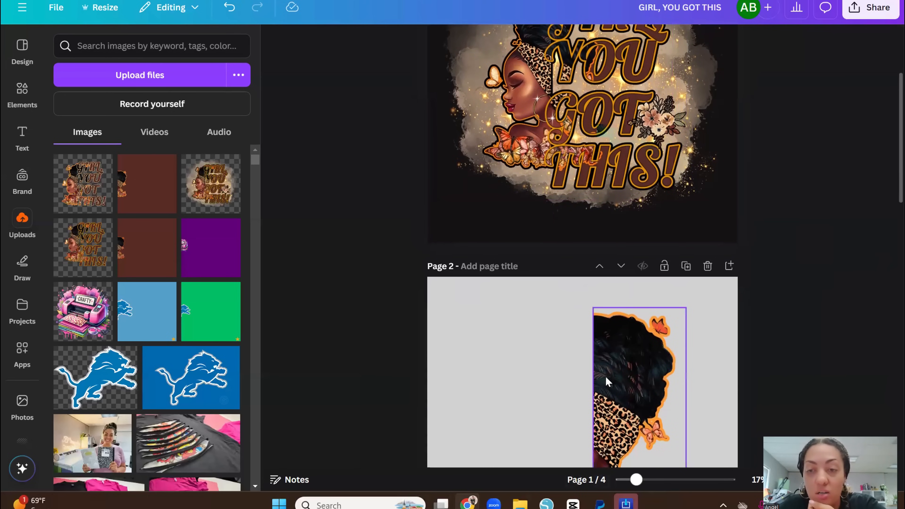
pyautogui.click(707, 266)
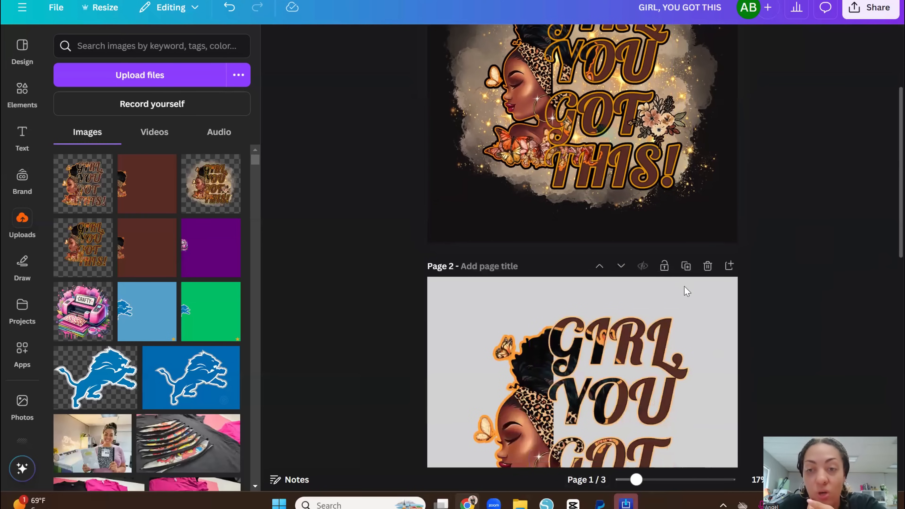
pyautogui.click(707, 272)
# Step: Compare the black-outlined design on page 2 with the finished reference design on page 1
pyautogui.scroll(-3, 828, 242)
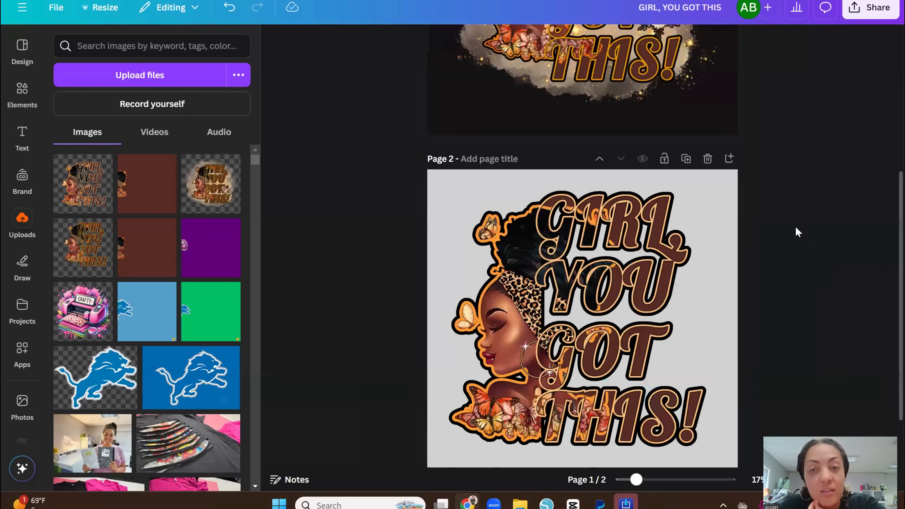
pyautogui.scroll(-2, 798, 265)
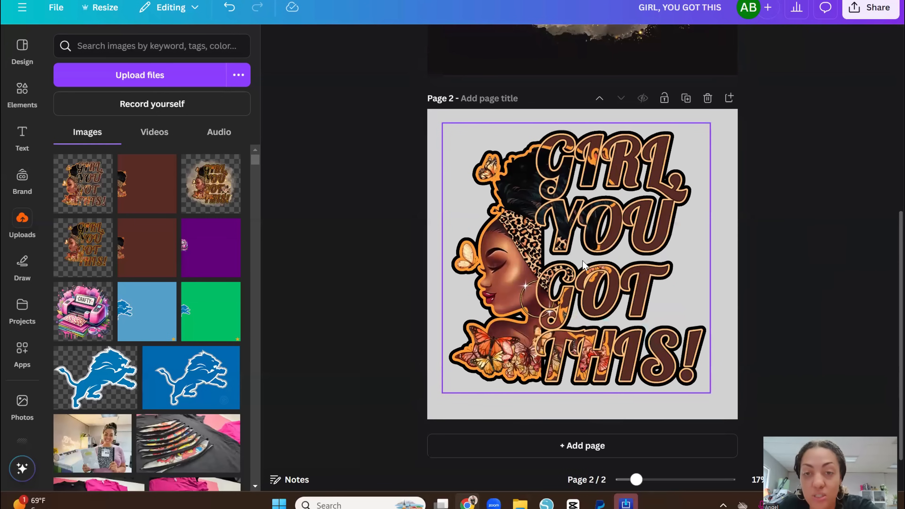
pyautogui.scroll(6, 680, 257)
pyautogui.scroll(1, 690, 194)
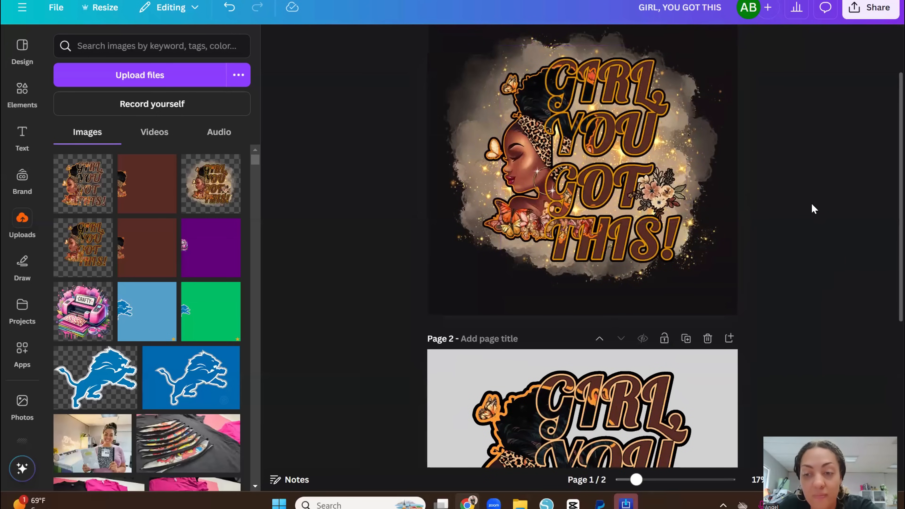
pyautogui.scroll(-5, 809, 201)
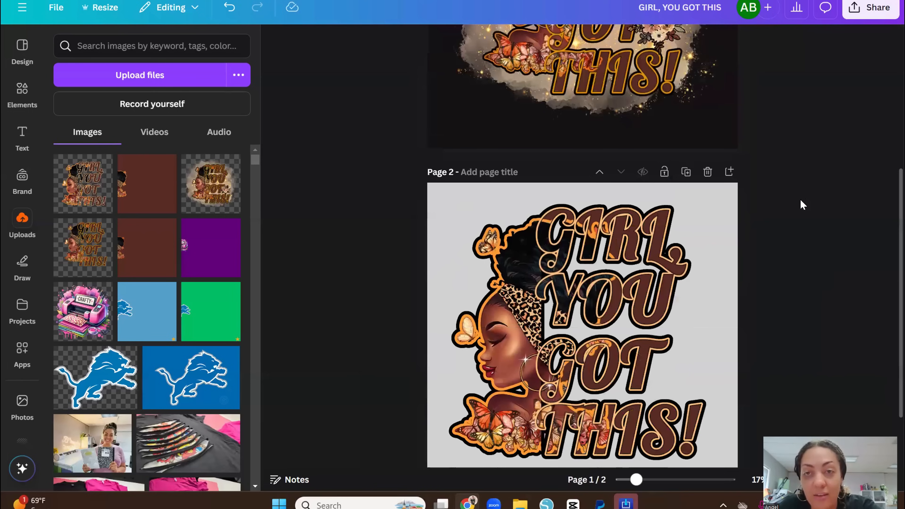
pyautogui.scroll(3, 801, 201)
pyautogui.scroll(-5, 809, 184)
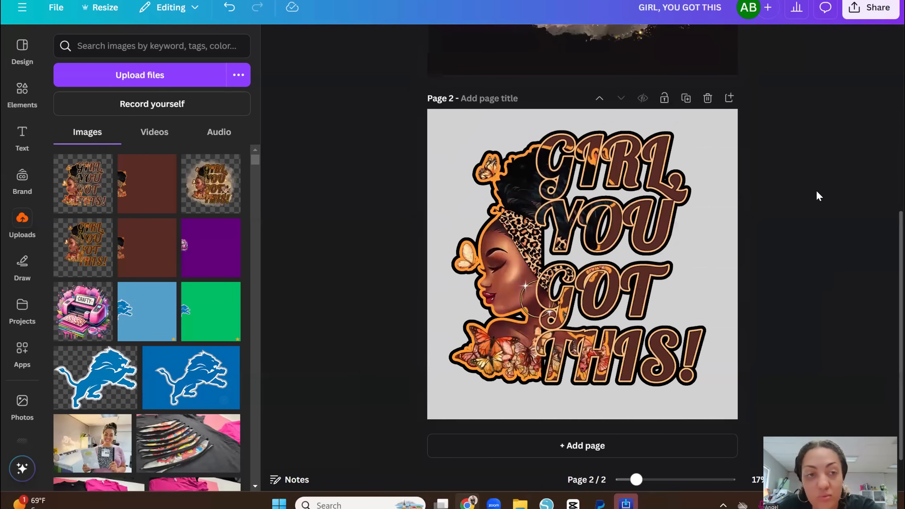
# Step: Search the elements library for "beige background"
pyautogui.click(22, 92)
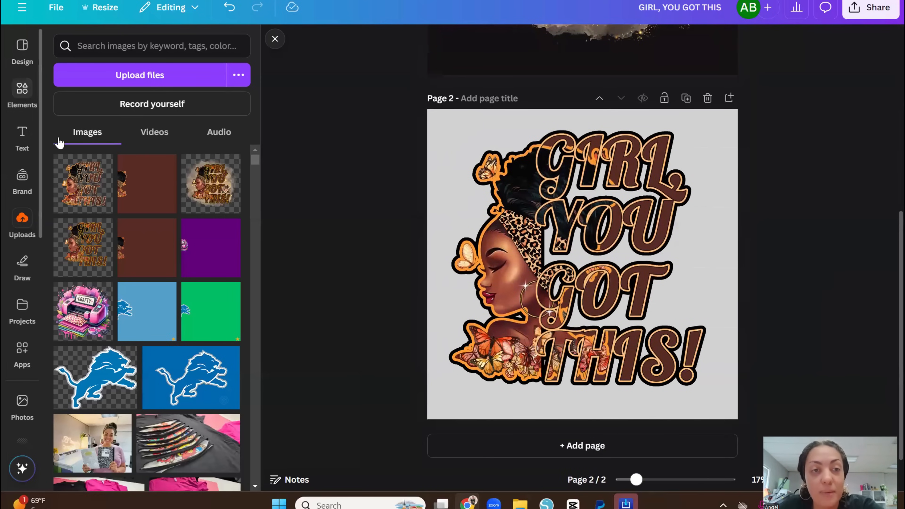
pyautogui.click(217, 46)
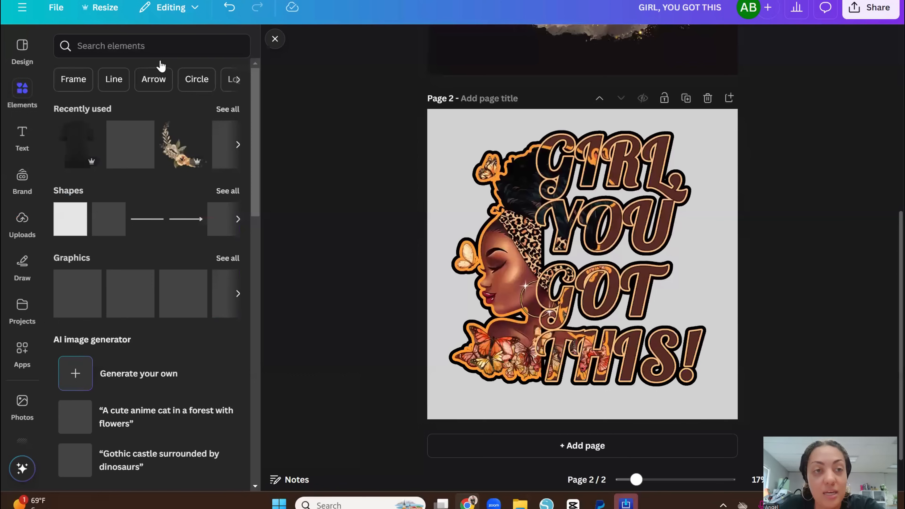
pyautogui.click(149, 47)
pyautogui.write('BEIGE')
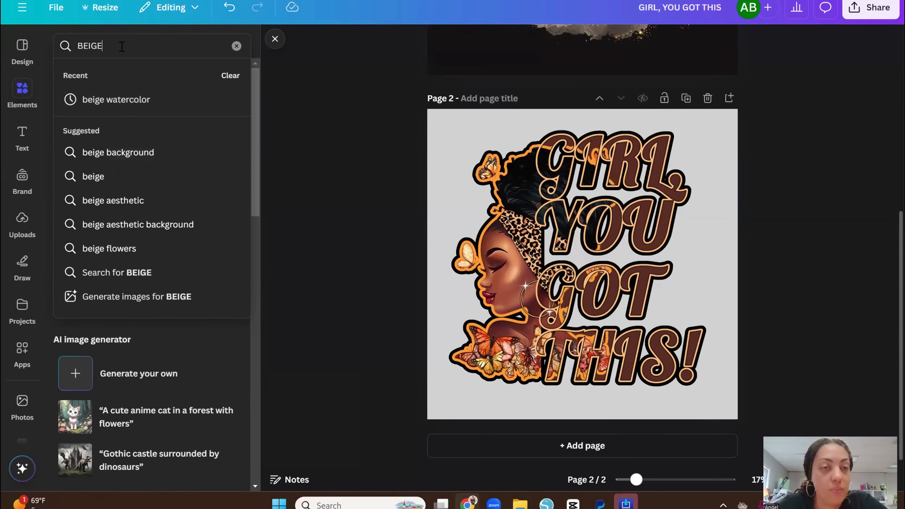
pyautogui.click(137, 153)
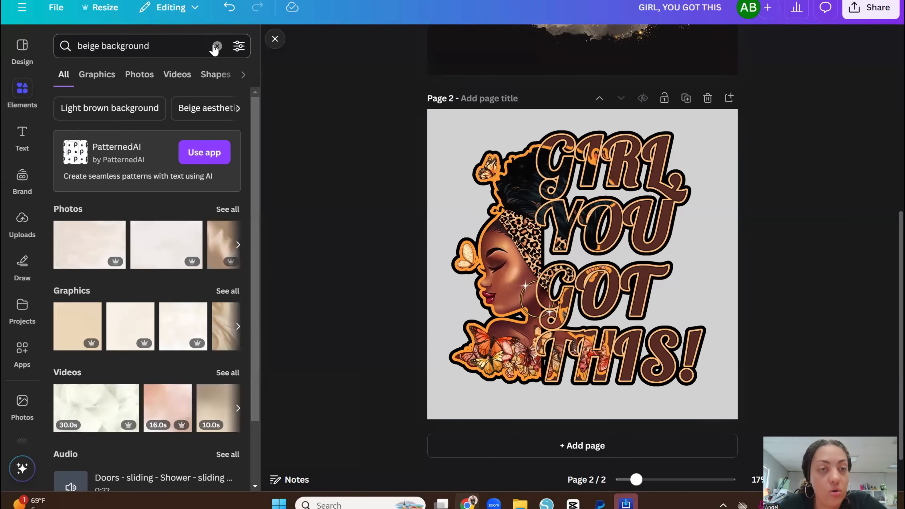
# Step: Change the element search to "beige watercolor" and show all of its graphics
pyautogui.click(202, 46)
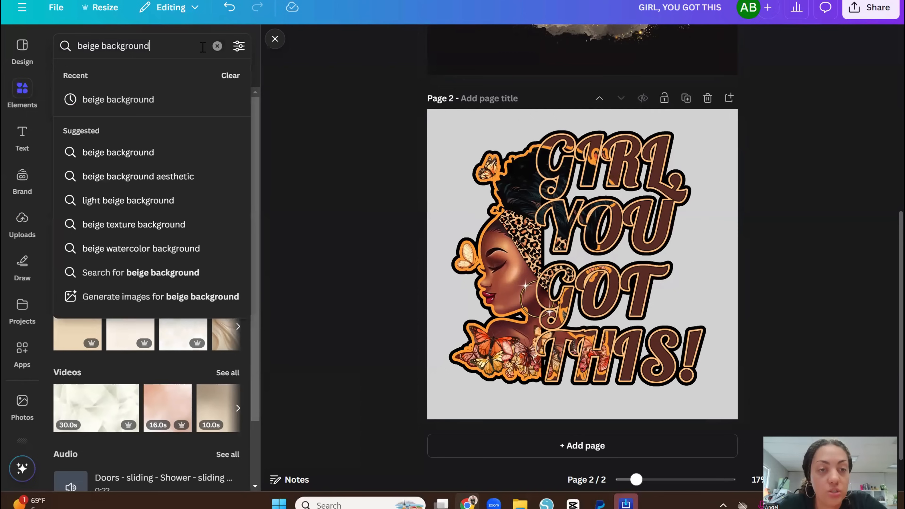
pyautogui.press('BackSpace')
pyautogui.press('BackSpace')
pyautogui.press('BackSpace')
pyautogui.press('BackSpace')
pyautogui.press('BackSpace')
pyautogui.press('BackSpace')
pyautogui.press('BackSpace')
pyautogui.press('BackSpace')
pyautogui.press('BackSpace')
pyautogui.press('BackSpace')
pyautogui.write('W')
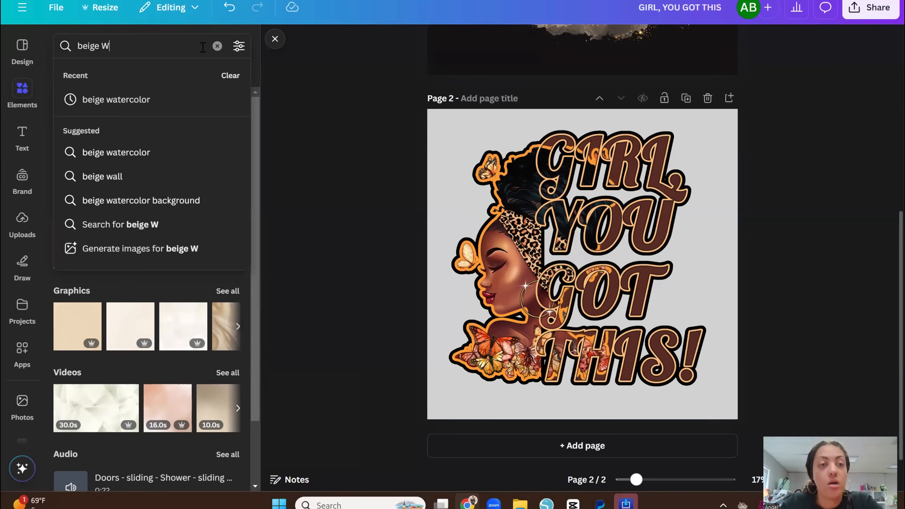
pyautogui.write('AT')
pyautogui.click(134, 101)
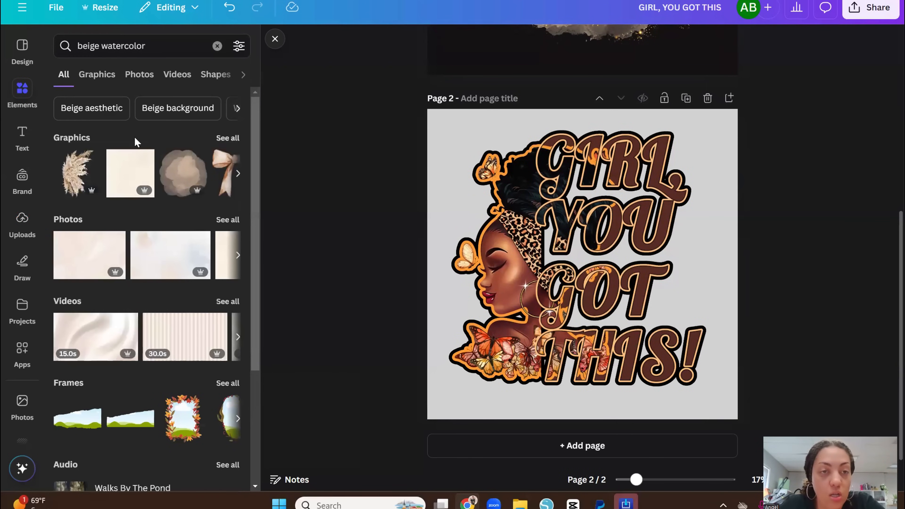
pyautogui.click(236, 138)
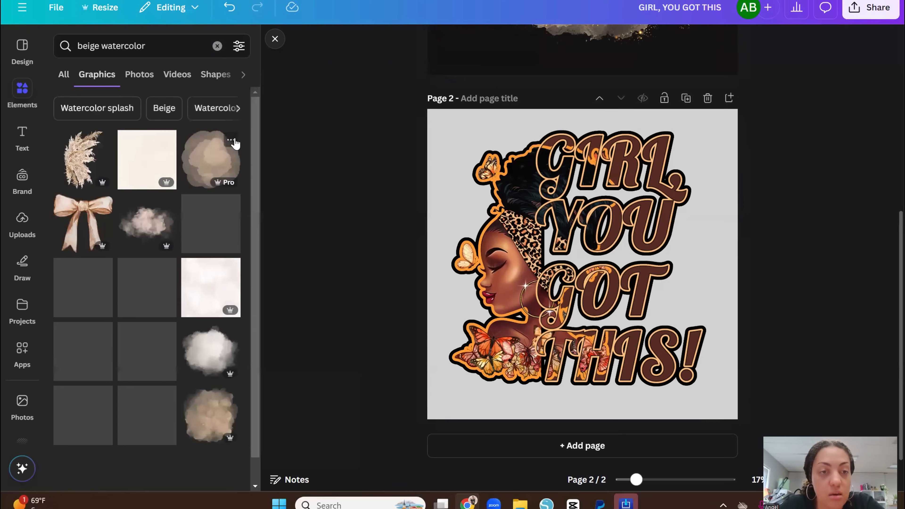
# Step: Find the "Beige Aesthetic Smokey Cloud Watercolor Brush Illustration" among the graphics and view its details
pyautogui.scroll(-2, 193, 208)
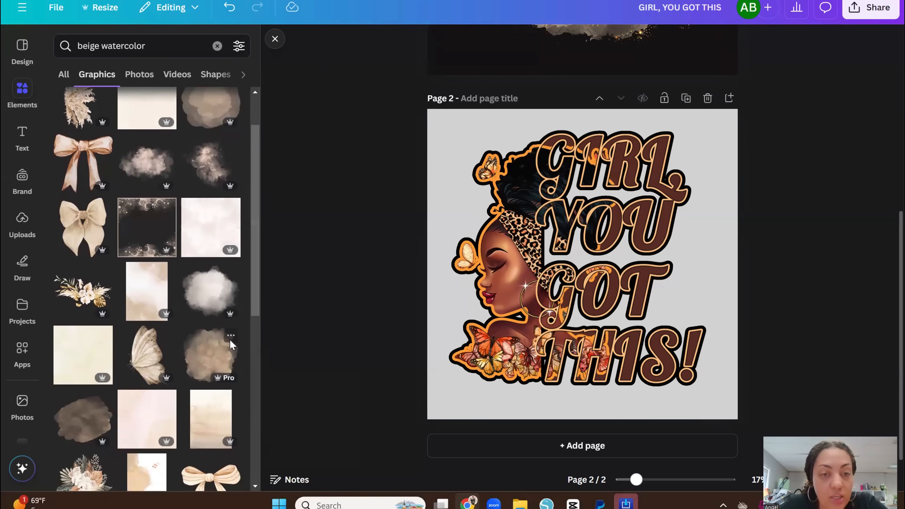
pyautogui.click(230, 336)
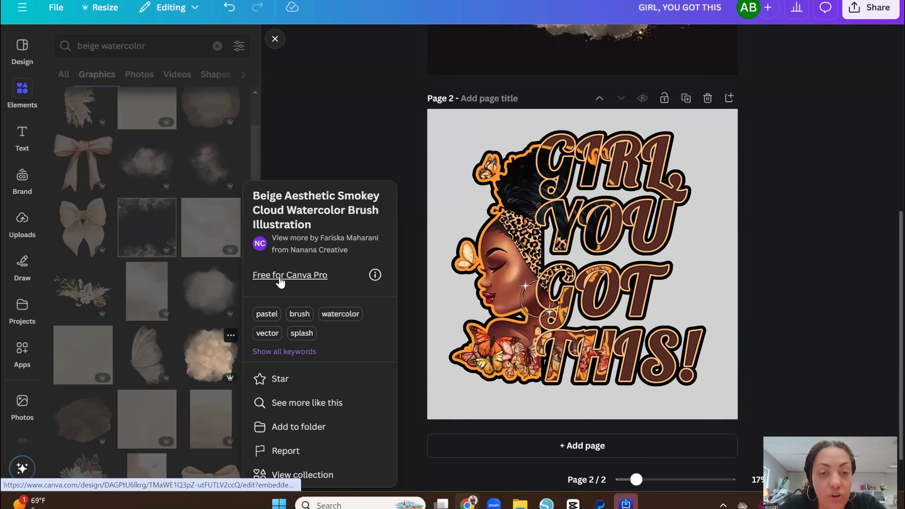
pyautogui.click(226, 356)
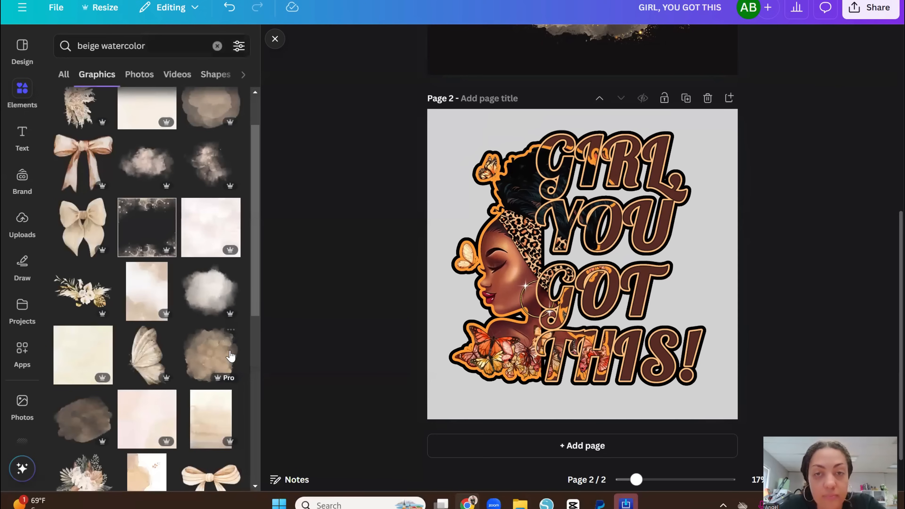
# Step: Set the background color of page 2 to the near-black document color
pyautogui.click(441, 110)
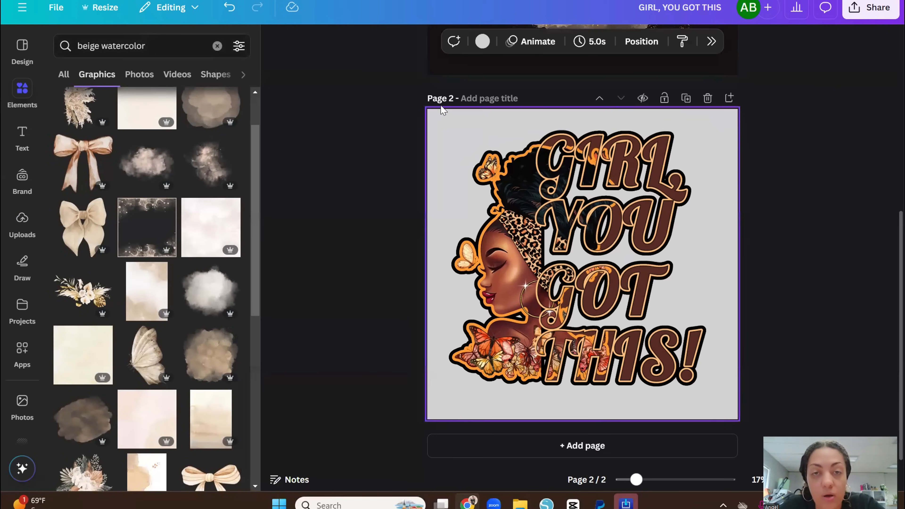
pyautogui.click(482, 41)
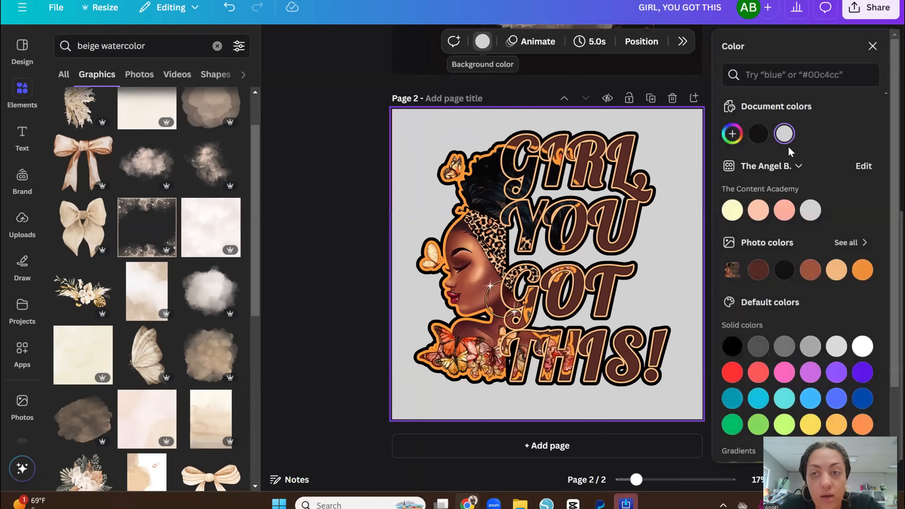
pyautogui.click(734, 135)
pyautogui.click(310, 142)
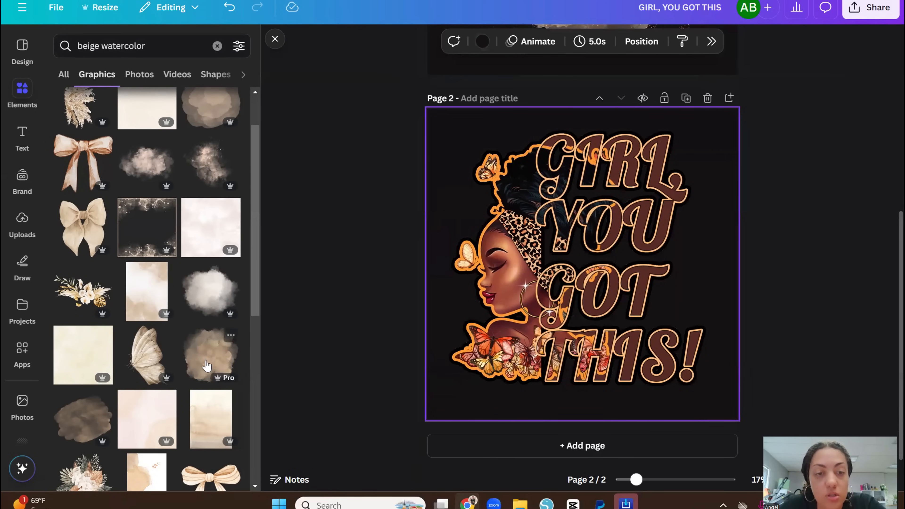
# Step: Add the beige smoky cloud watercolor graphic to page 2, move it to X 0 px, Y 224 px, and send it to the back
pyautogui.click(221, 372)
pyautogui.moveTo(582, 252); pyautogui.dragTo(555, 245)
pyautogui.click(715, 41)
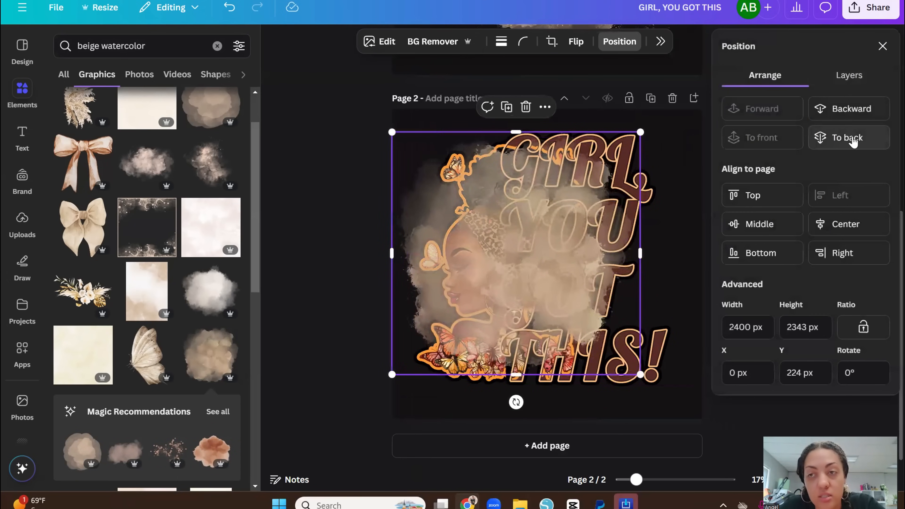
pyautogui.click(850, 139)
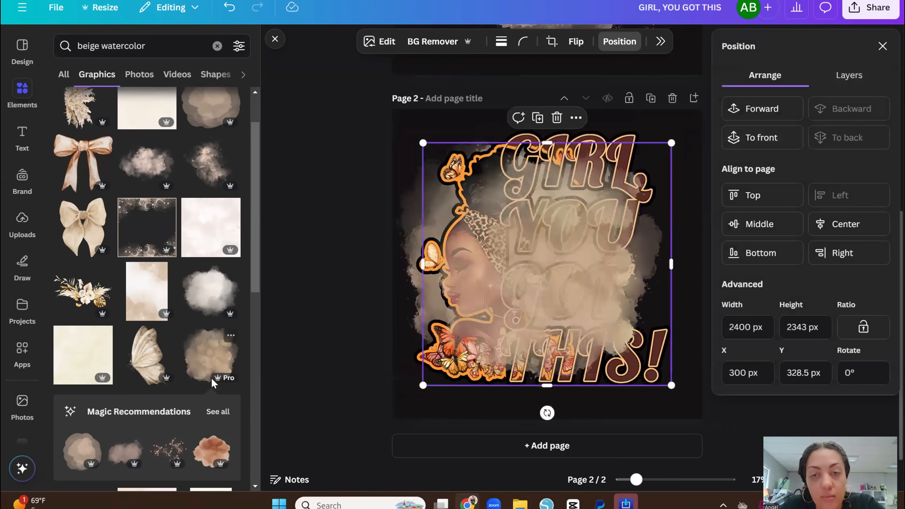
# Step: Place a second beige cloud graphic at X 689 px, Y 403 px and send it to the back behind the lettering
pyautogui.moveTo(596, 293); pyautogui.dragTo(633, 300)
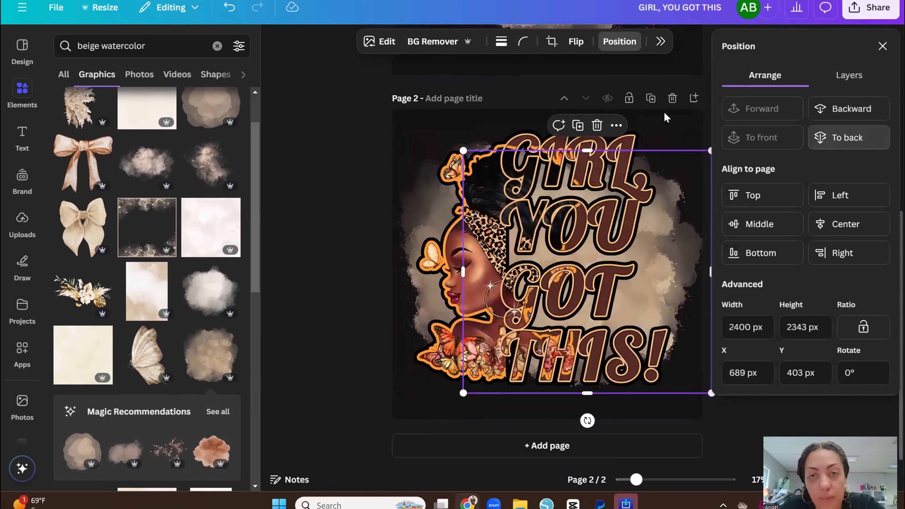
pyautogui.click(274, 212)
pyautogui.click(730, 266)
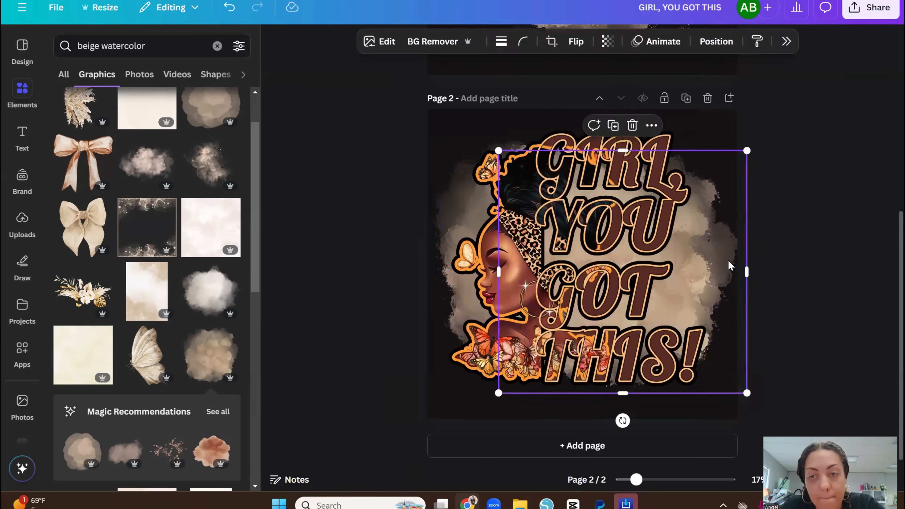
pyautogui.click(826, 281)
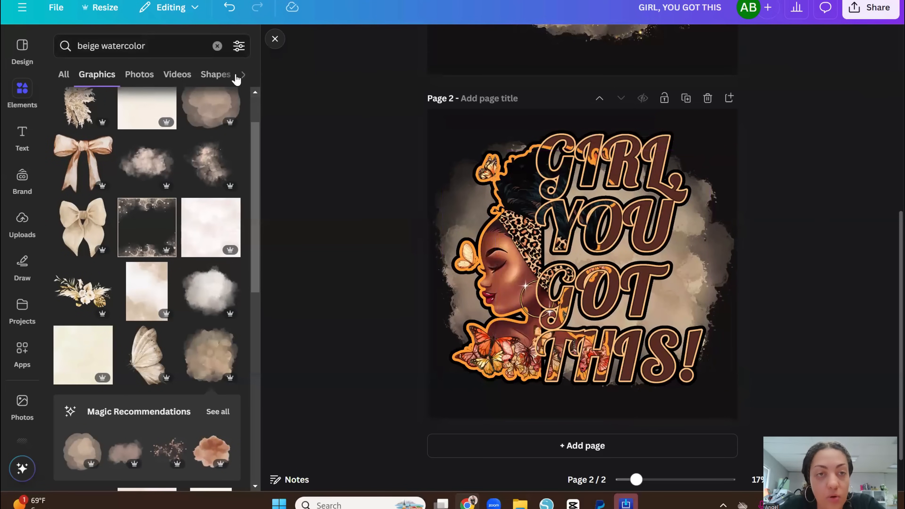
# Step: Change the element search to "GOLD GLITTER" and show all of its graphics
pyautogui.click(216, 46)
pyautogui.click(182, 44)
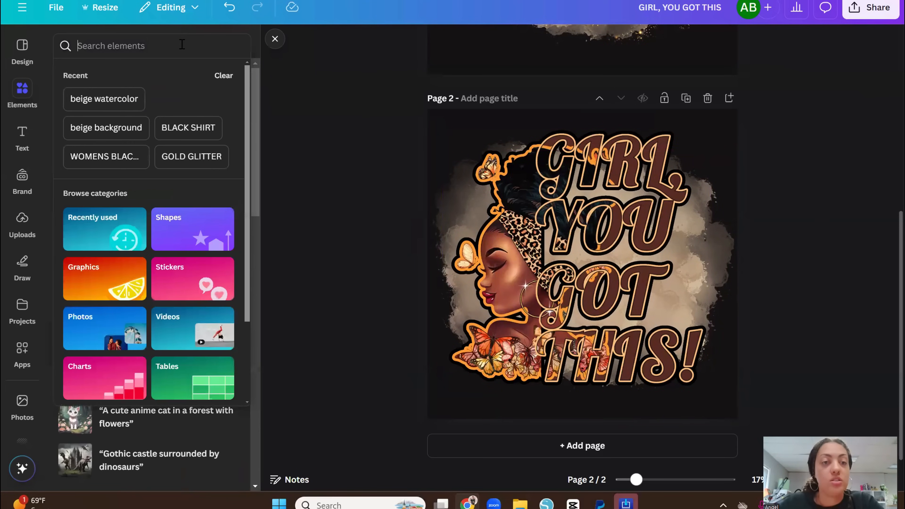
pyautogui.write('GOLD G')
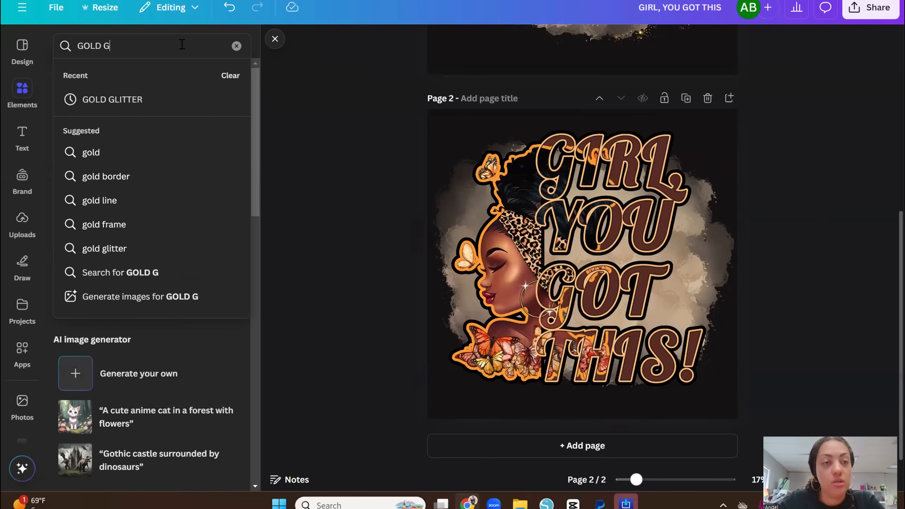
pyautogui.write('LITTER')
pyautogui.press('Return')
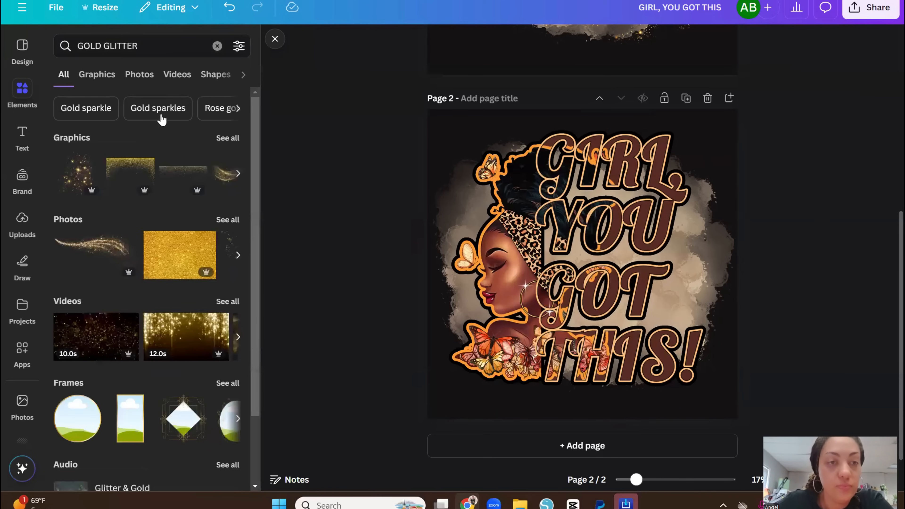
pyautogui.click(234, 138)
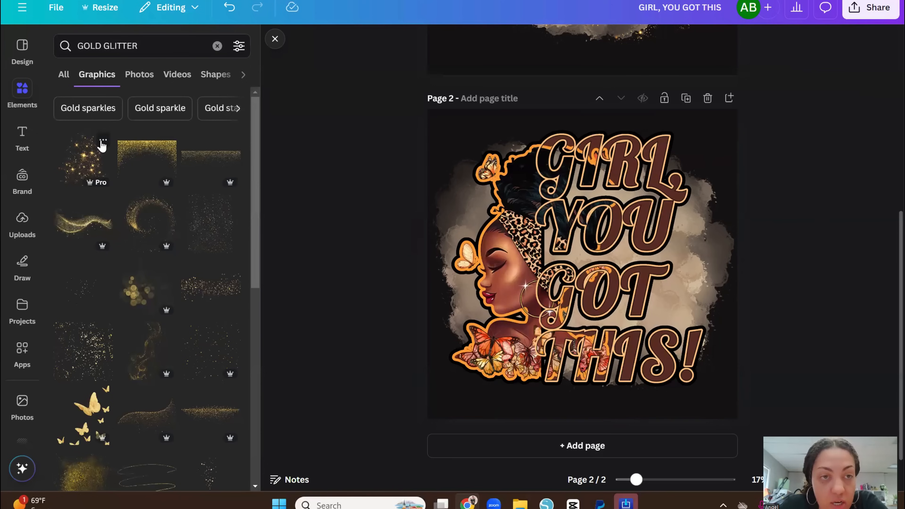
# Step: Add the "Gold Glitter Shining Stars" graphic at X -78.7 px, Y 0 px and send it backward behind the girl and lettering
pyautogui.click(103, 141)
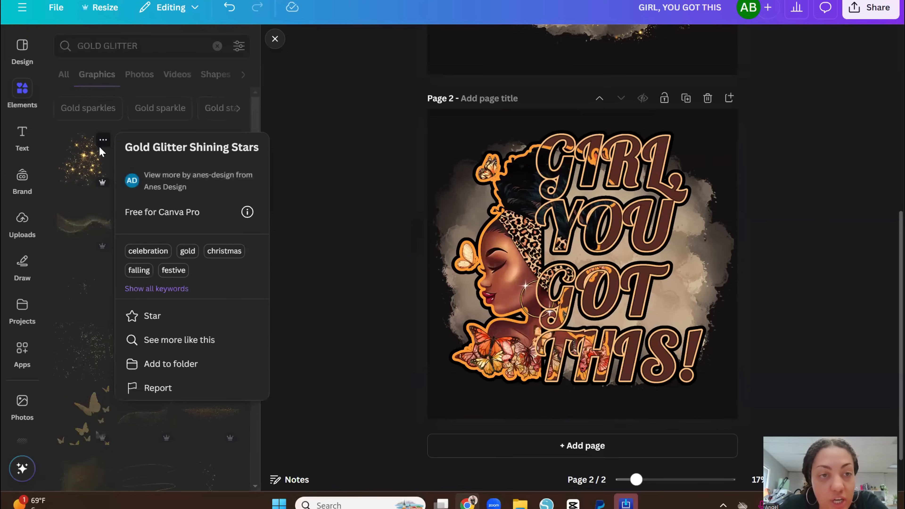
pyautogui.click(92, 167)
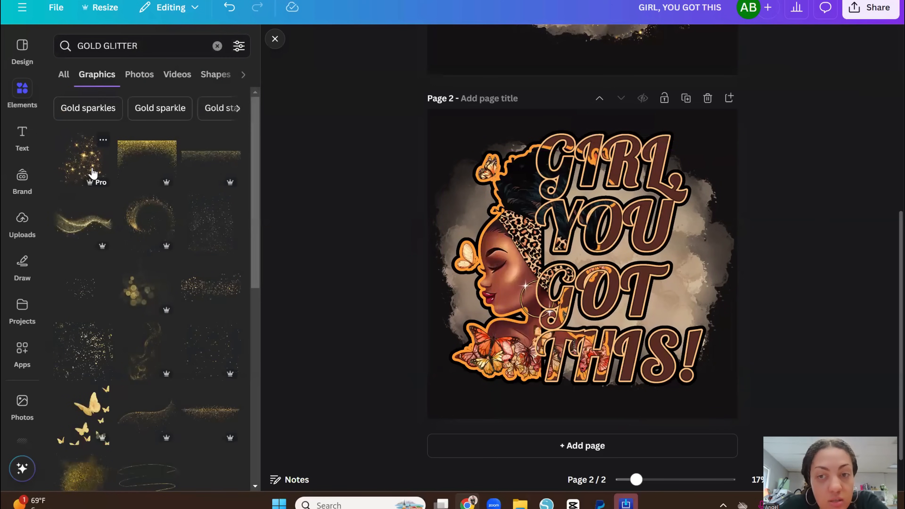
pyautogui.click(92, 173)
pyautogui.moveTo(588, 253); pyautogui.dragTo(541, 219)
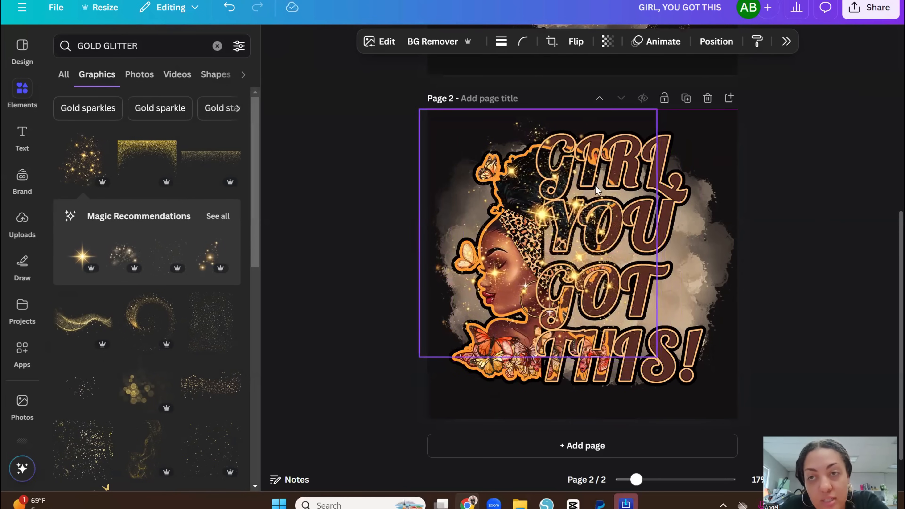
pyautogui.click(715, 42)
pyautogui.click(868, 108)
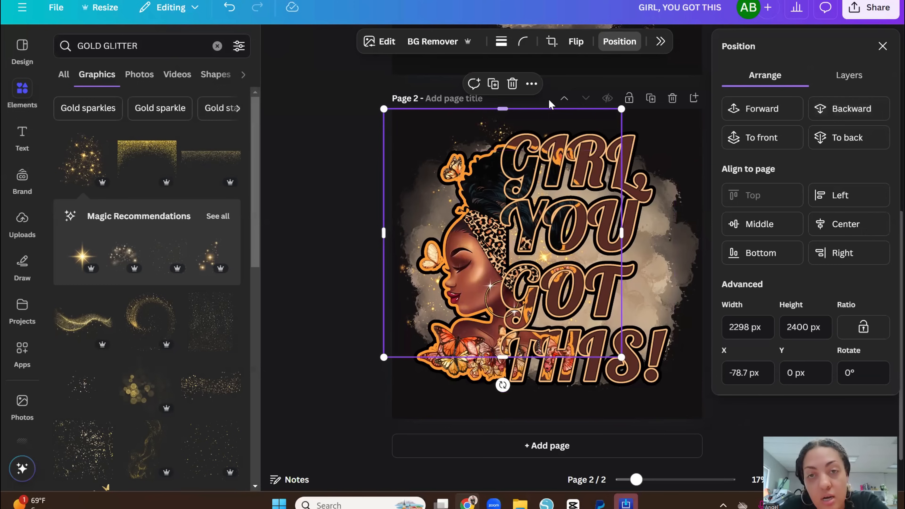
# Step: Duplicate the gold stars, move the copy to X 872.2 px, Y 346 px, and send it backward behind the lettering
pyautogui.click(492, 84)
pyautogui.moveTo(523, 228); pyautogui.dragTo(620, 263)
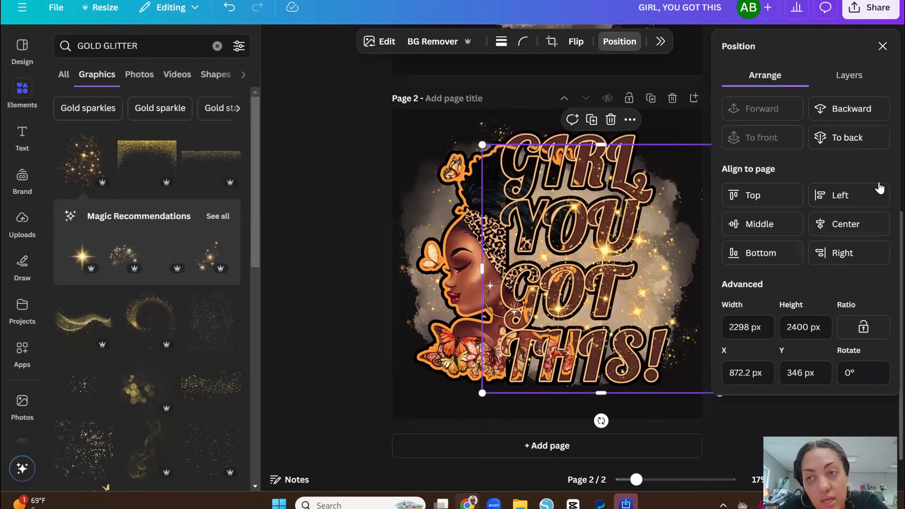
pyautogui.click(860, 119)
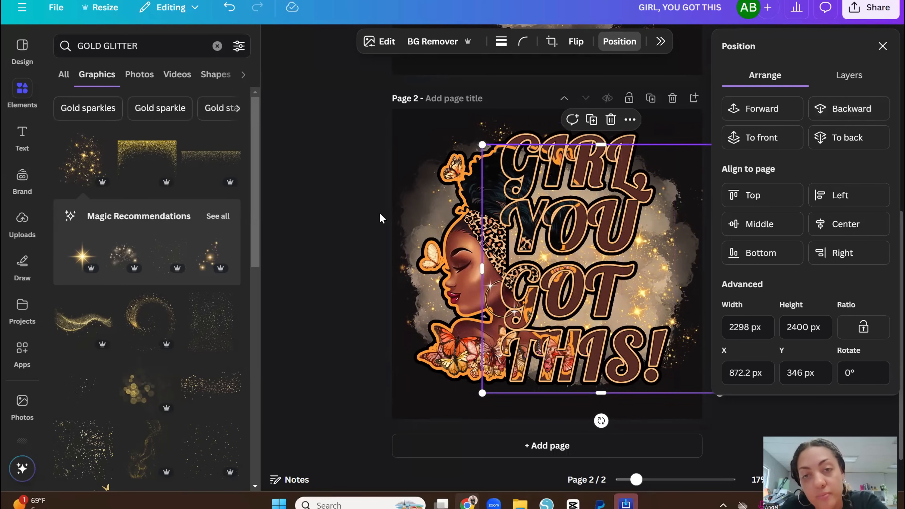
pyautogui.click(359, 216)
pyautogui.click(360, 216)
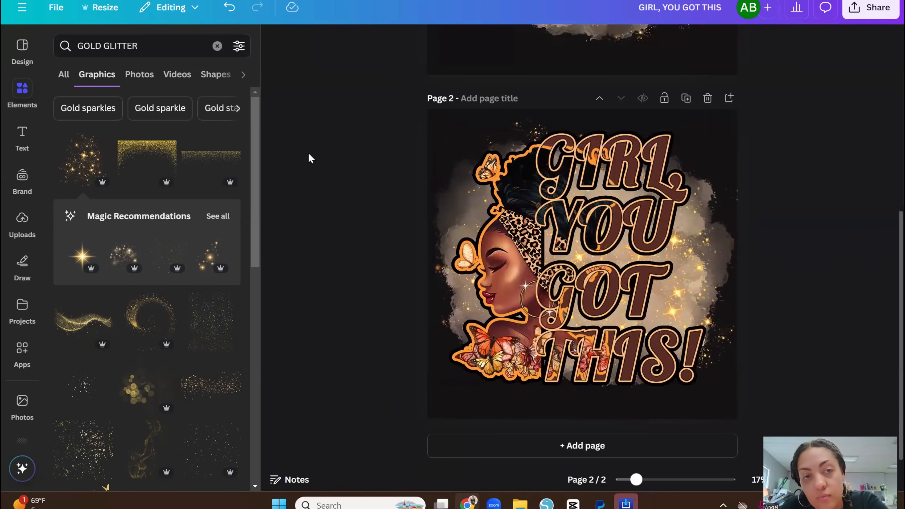
# Step: Change the element search to "BEIGE FLOWER" and show all of its graphics
pyautogui.click(217, 45)
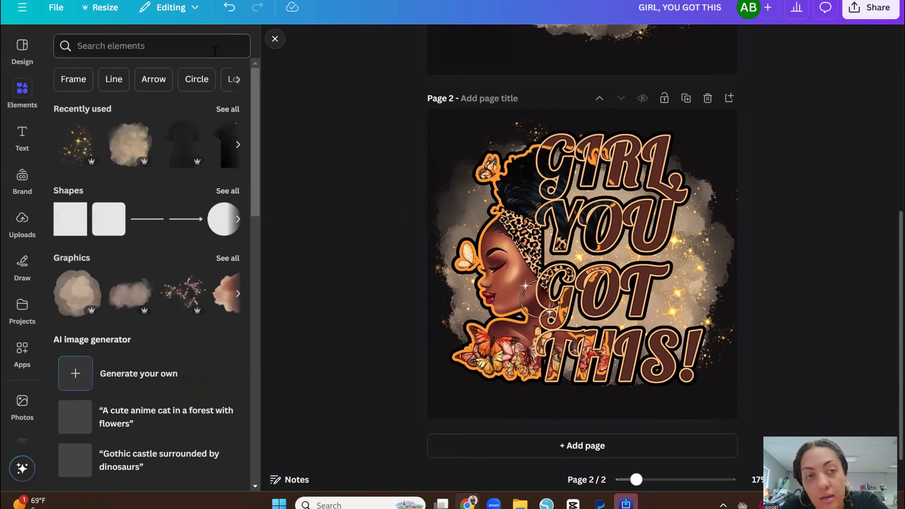
pyautogui.click(189, 45)
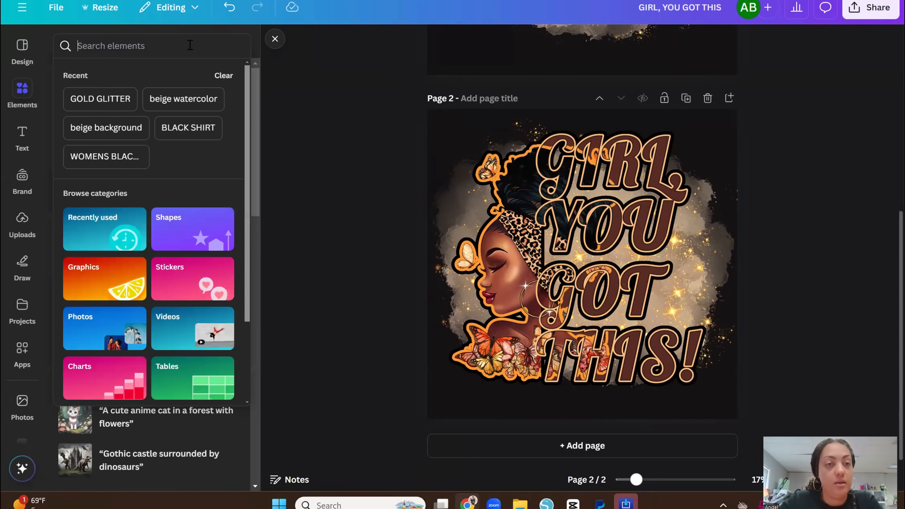
pyautogui.write('BEI')
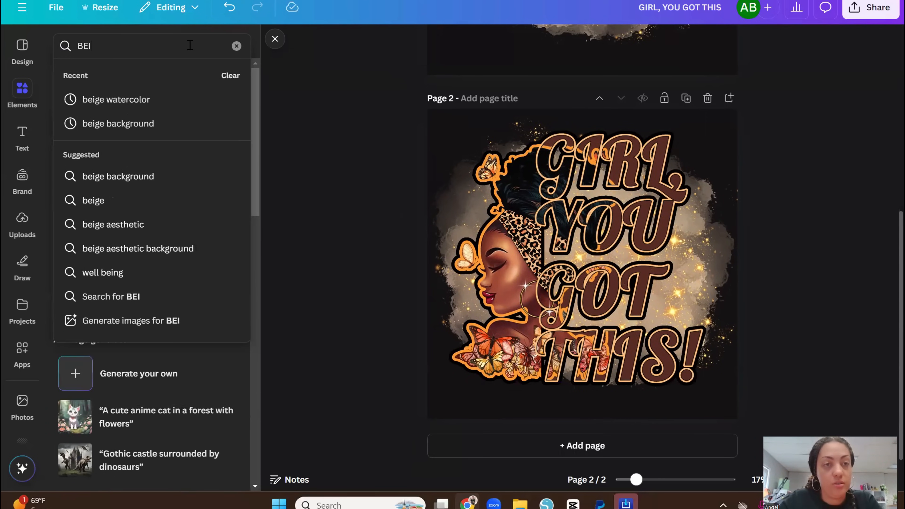
pyautogui.write('GE')
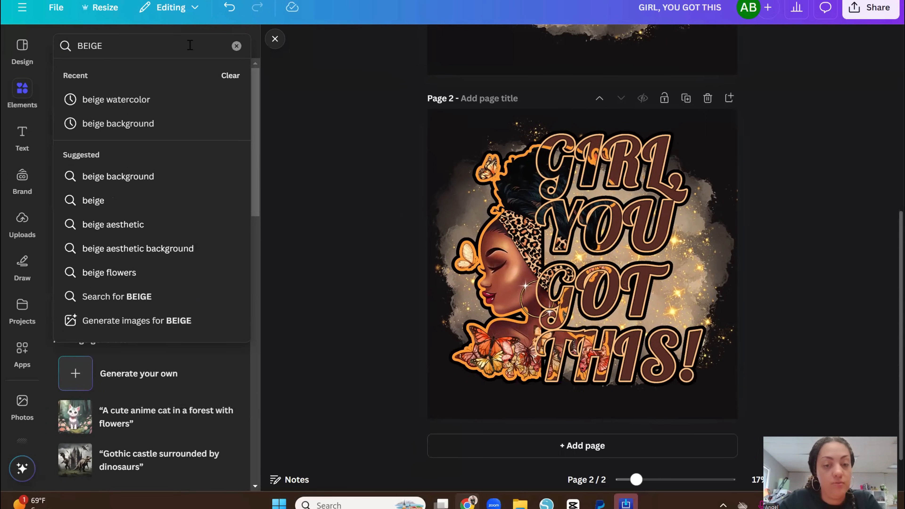
pyautogui.write(' L')
pyautogui.press('BackSpace')
pyautogui.write('FLWOER')
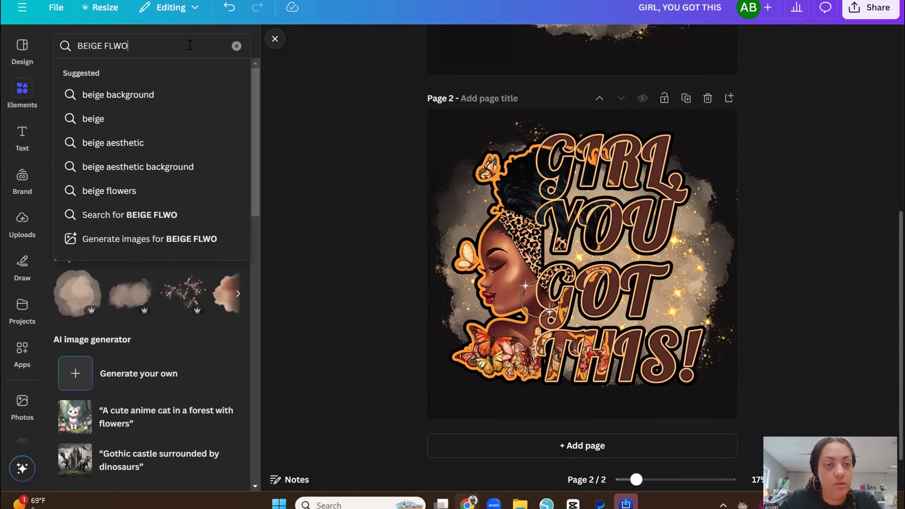
pyautogui.press('BackSpace')
pyautogui.press('BackSpace')
pyautogui.press('BackSpace')
pyautogui.press('BackSpace')
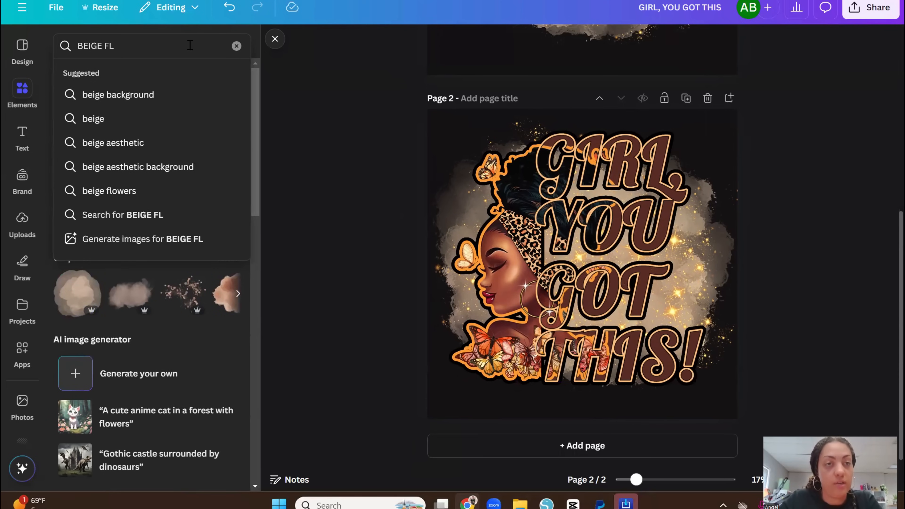
pyautogui.write('OWER')
pyautogui.press('Return')
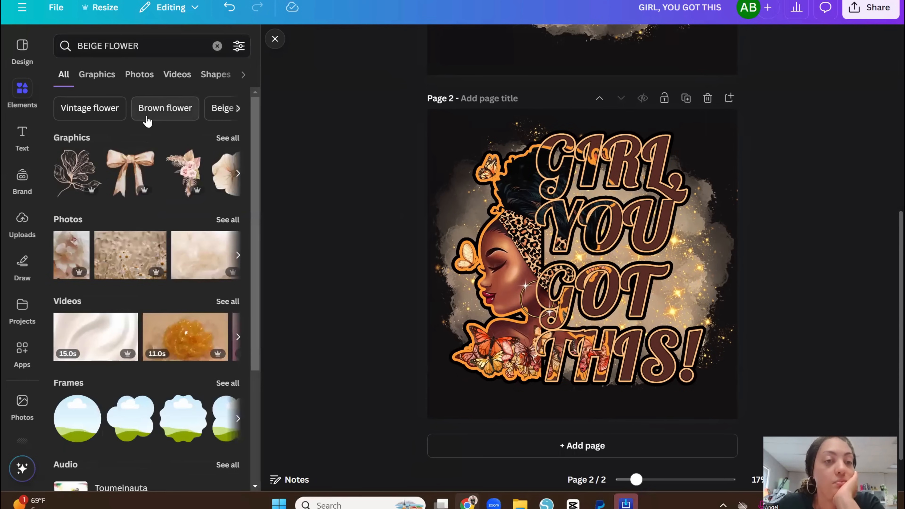
pyautogui.click(223, 138)
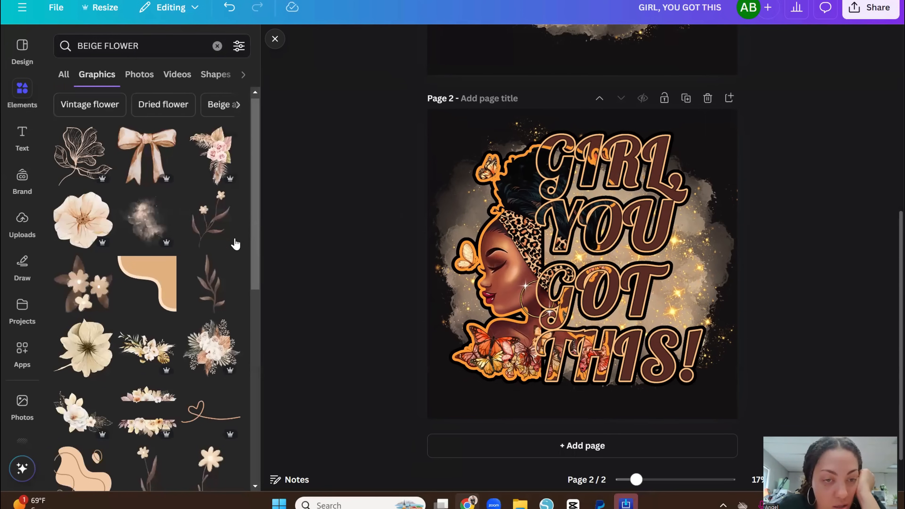
# Step: Find the white flower bouquet with beige leaves, add it to page 2, and shrink it over the end of the word "THIS!"
pyautogui.scroll(-5, 233, 242)
pyautogui.scroll(-5, 232, 242)
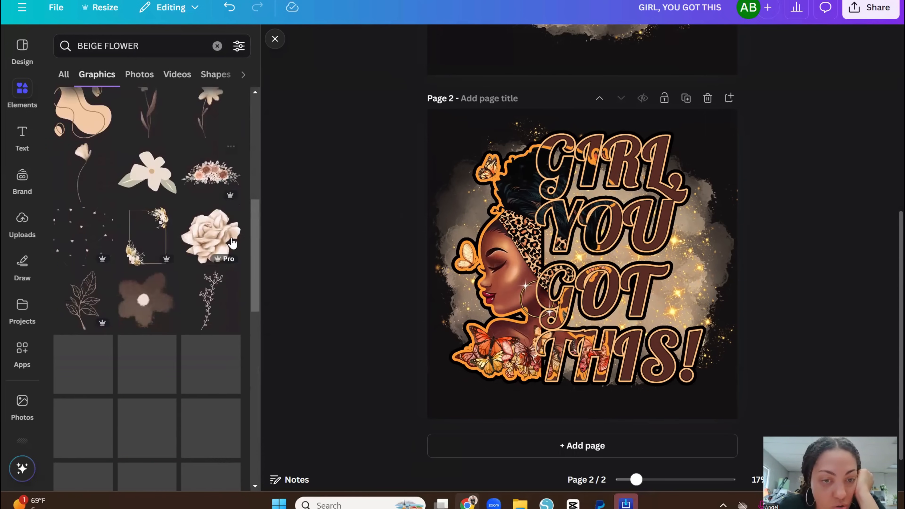
pyautogui.scroll(-5, 232, 243)
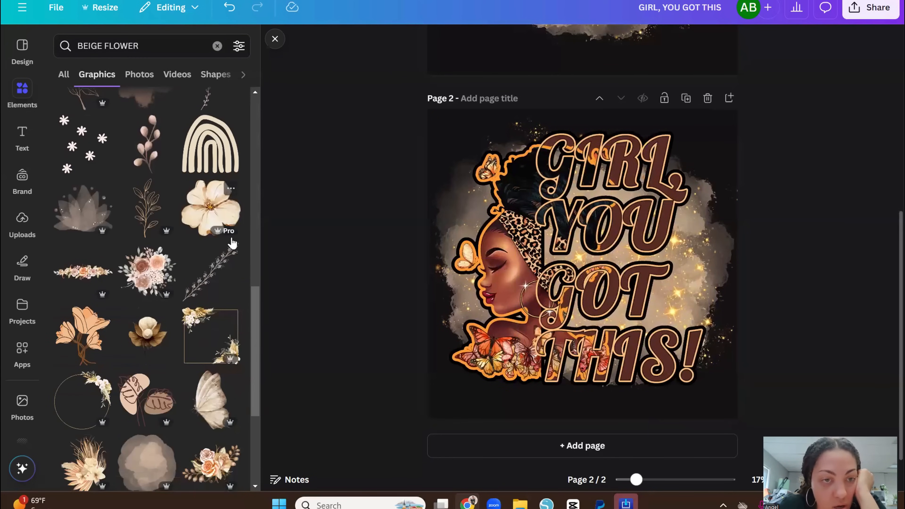
pyautogui.scroll(-3, 233, 243)
pyautogui.scroll(-7, 231, 238)
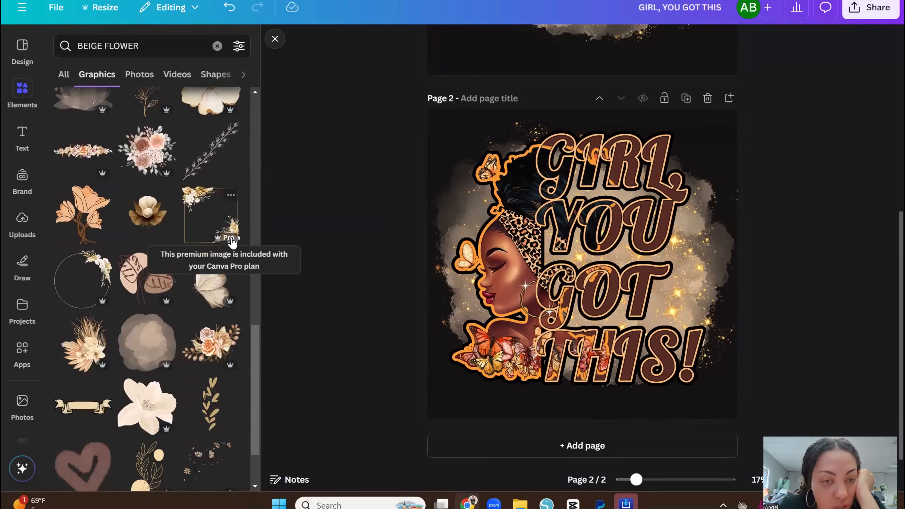
pyautogui.scroll(-8, 232, 243)
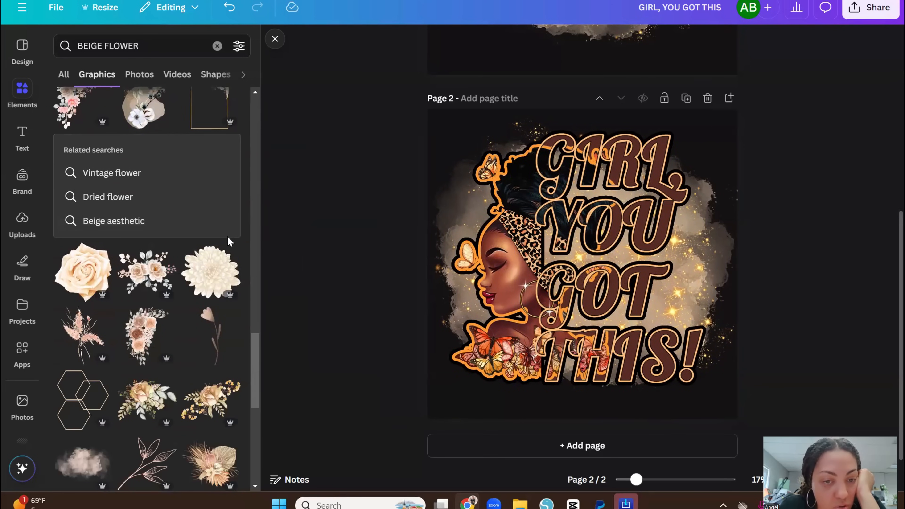
pyautogui.scroll(-7, 227, 237)
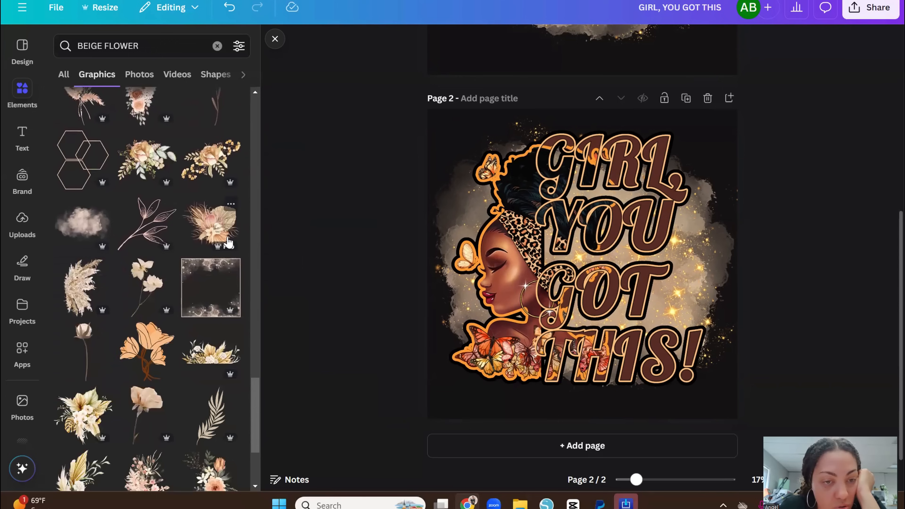
pyautogui.scroll(-3, 228, 243)
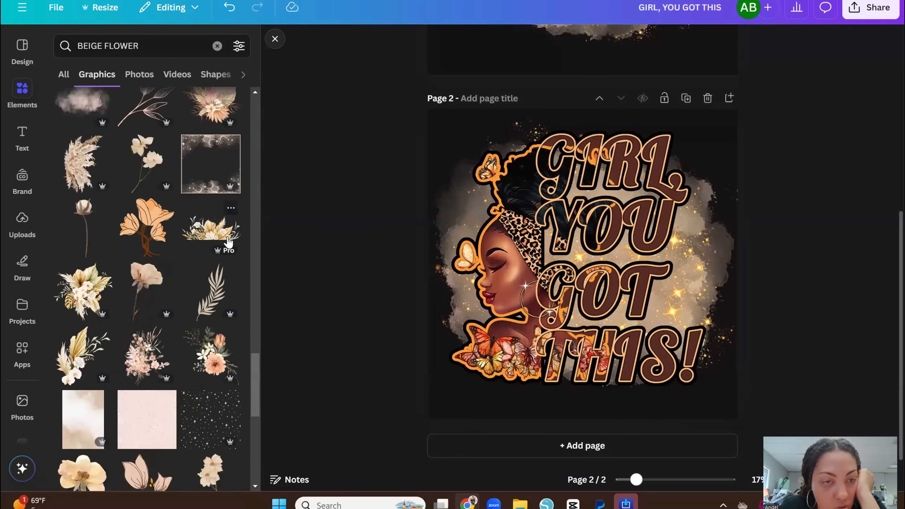
pyautogui.scroll(-3, 229, 243)
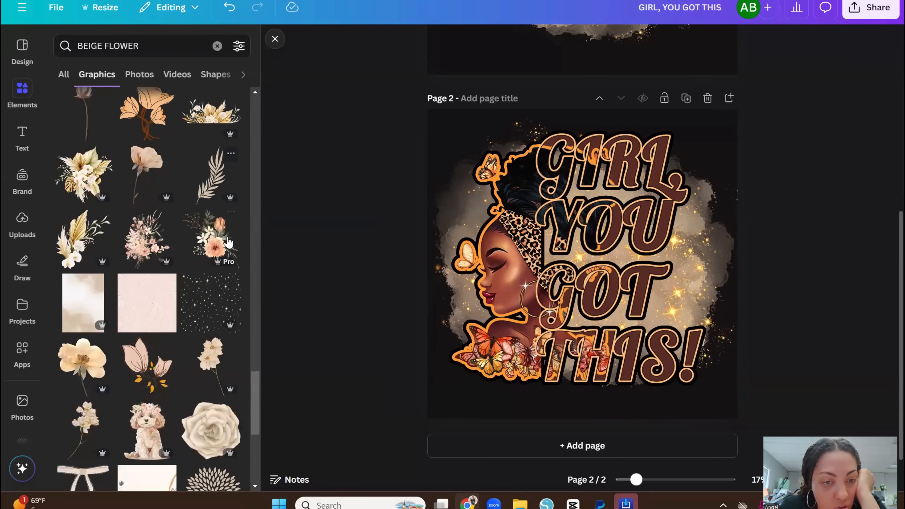
pyautogui.click(77, 181)
pyautogui.moveTo(457, 142); pyautogui.dragTo(602, 283)
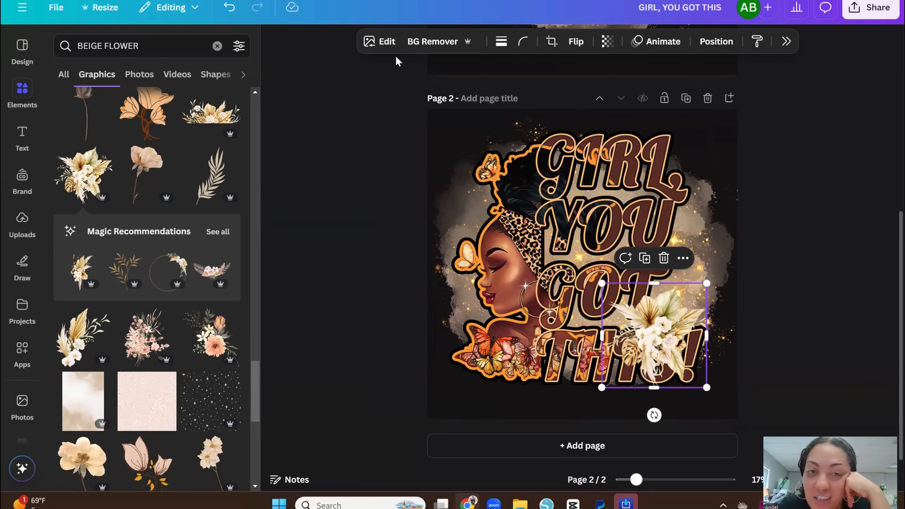
# Step: Move the flower bouquet up to the right page edge, beside the word "GOT"
pyautogui.click(372, 40)
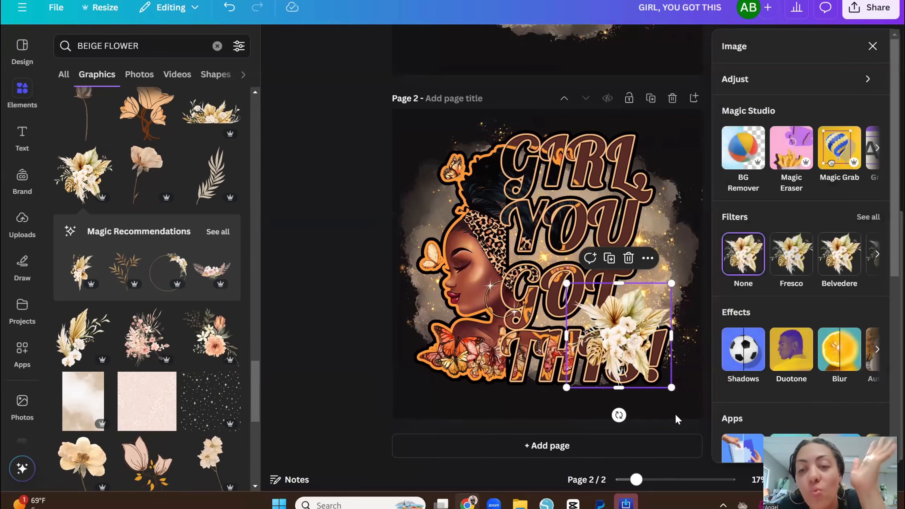
pyautogui.click(676, 418)
pyautogui.click(704, 349)
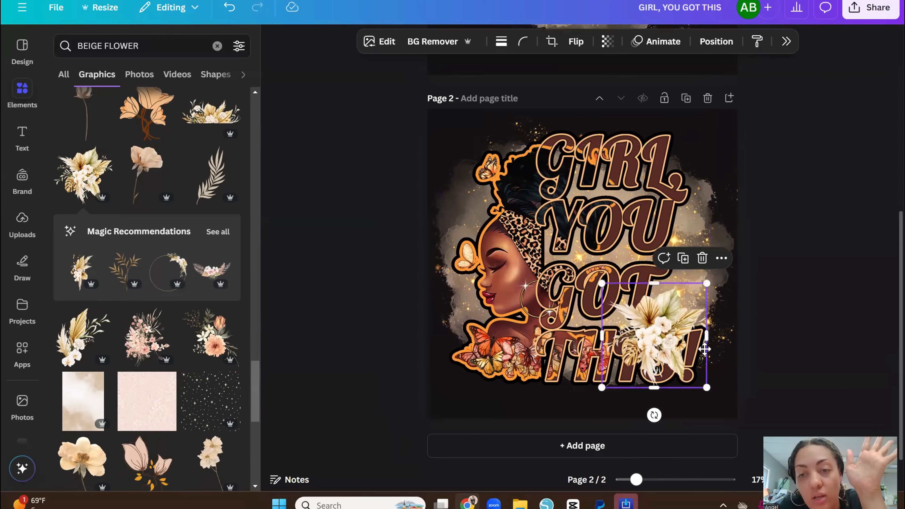
pyautogui.moveTo(704, 349); pyautogui.dragTo(706, 302)
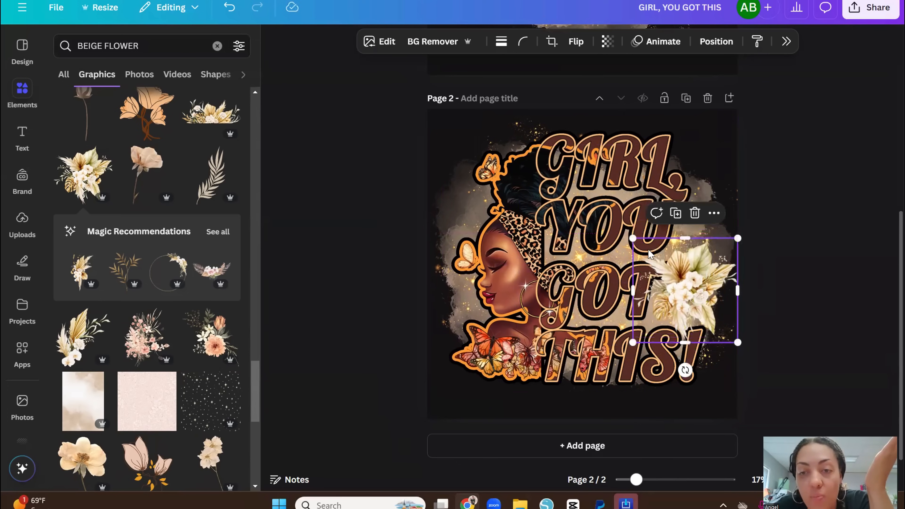
# Step: Shrink the white flower bouquet beside "GOT" and give it an Outline shadow with size 36
pyautogui.moveTo(633, 238); pyautogui.dragTo(652, 257)
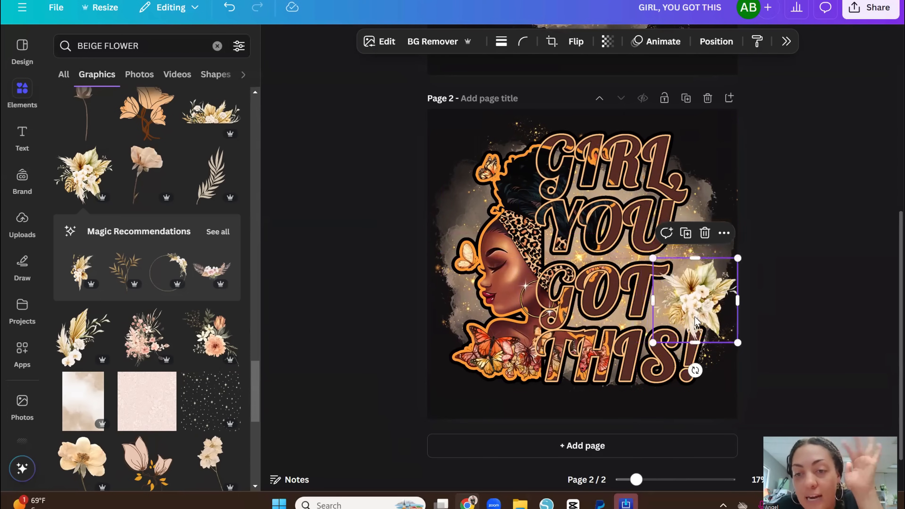
pyautogui.moveTo(692, 321); pyautogui.dragTo(687, 313)
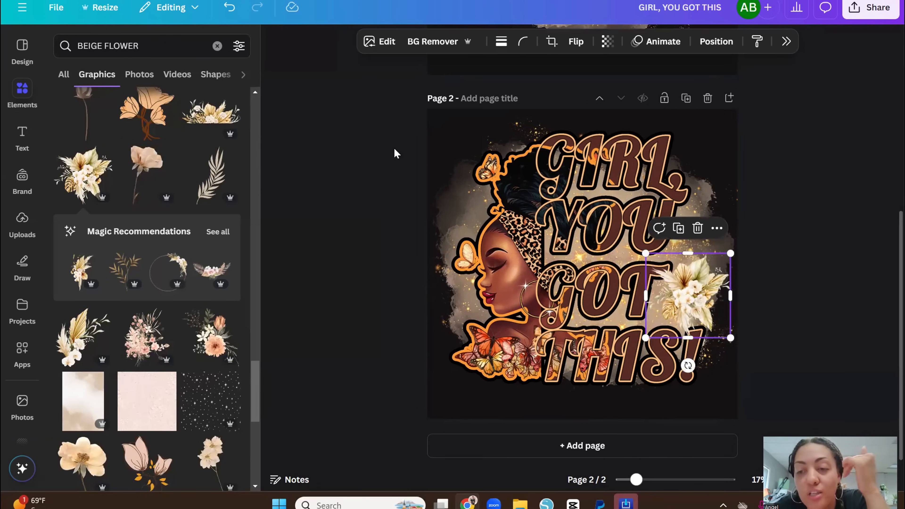
pyautogui.click(376, 49)
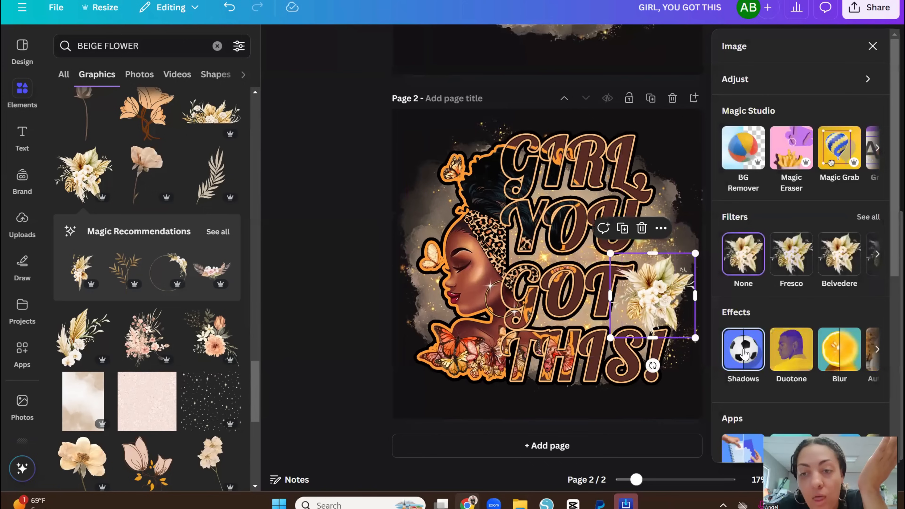
pyautogui.click(744, 352)
pyautogui.click(870, 174)
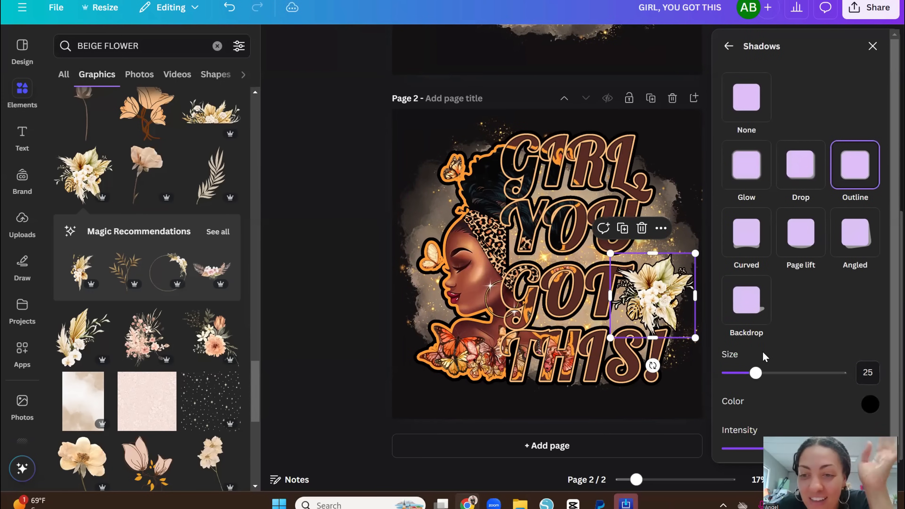
pyautogui.moveTo(755, 372); pyautogui.dragTo(768, 372)
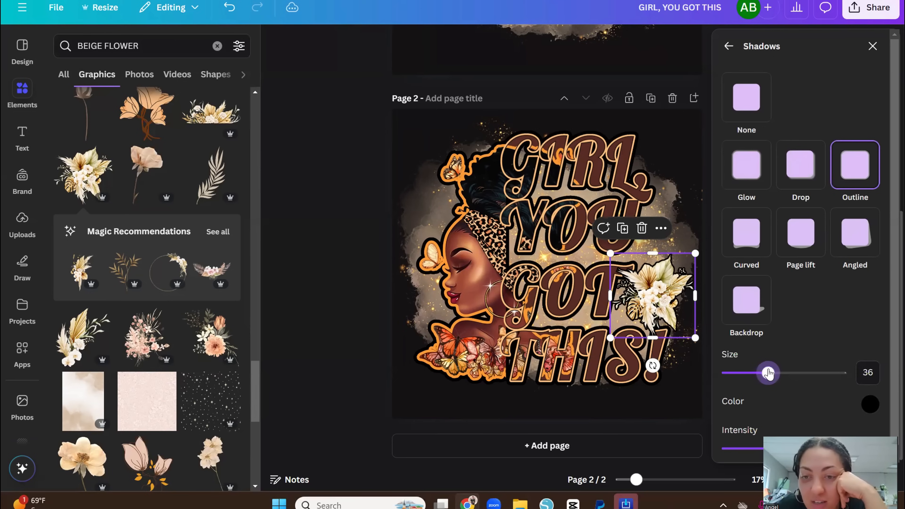
pyautogui.click(706, 423)
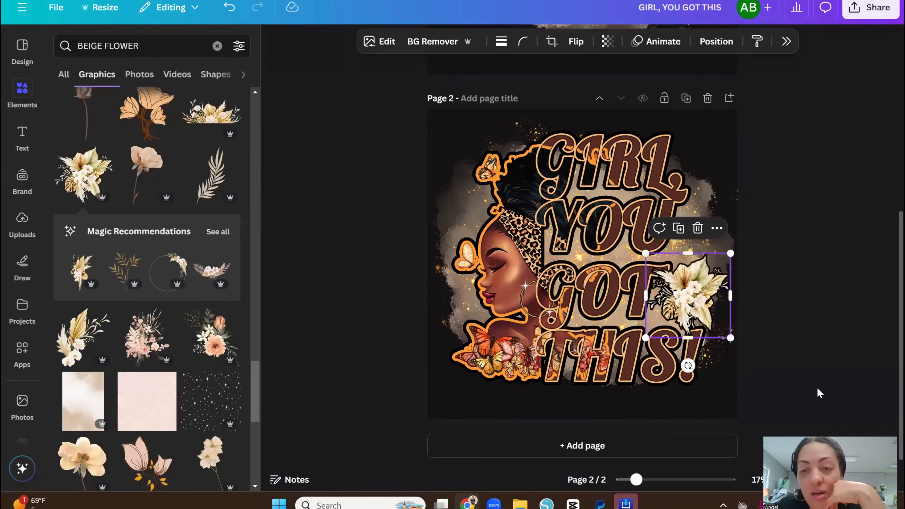
# Step: Shrink the outlined white bouquet further and fit it against the "T" of "GOT"
pyautogui.moveTo(730, 338); pyautogui.dragTo(710, 332)
pyautogui.moveTo(679, 299); pyautogui.dragTo(673, 309)
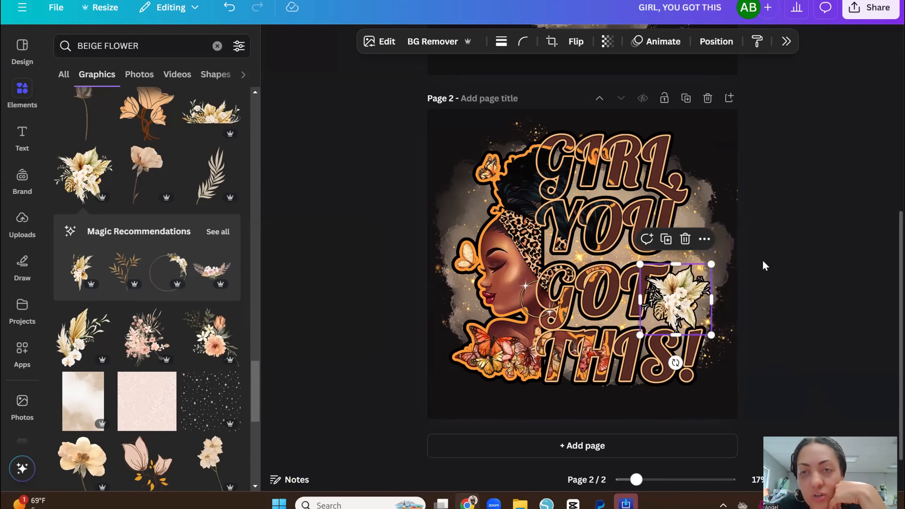
# Step: Check the flower bouquet on page 1, show all recently used elements, and view the matching brown watercolor bouquet's details
pyautogui.scroll(5, 765, 265)
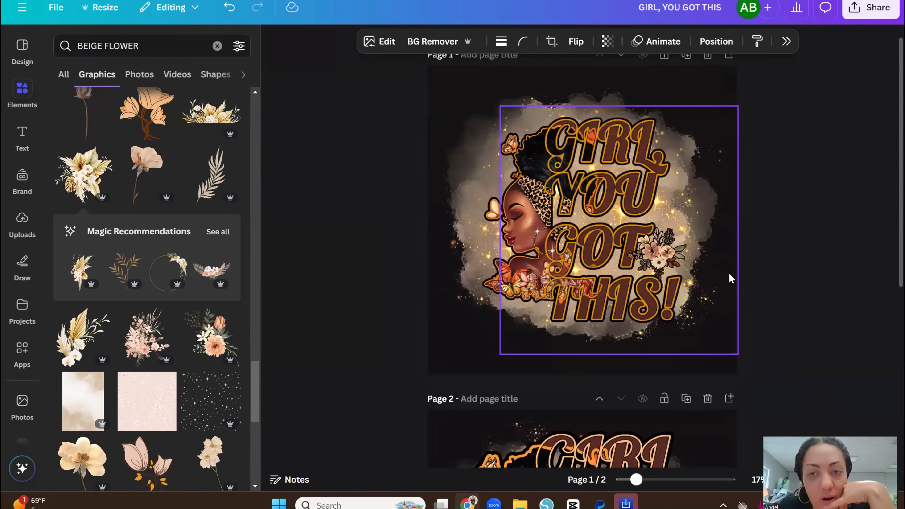
pyautogui.click(658, 254)
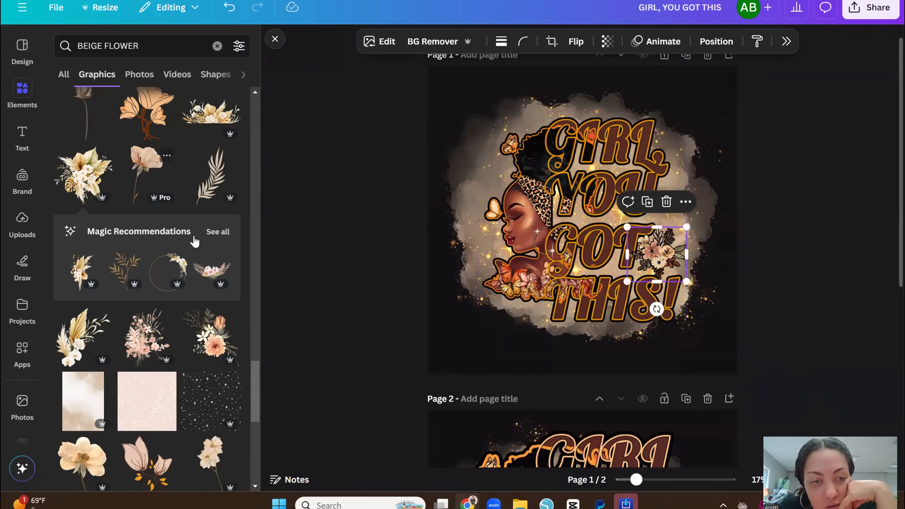
pyautogui.scroll(5, 194, 242)
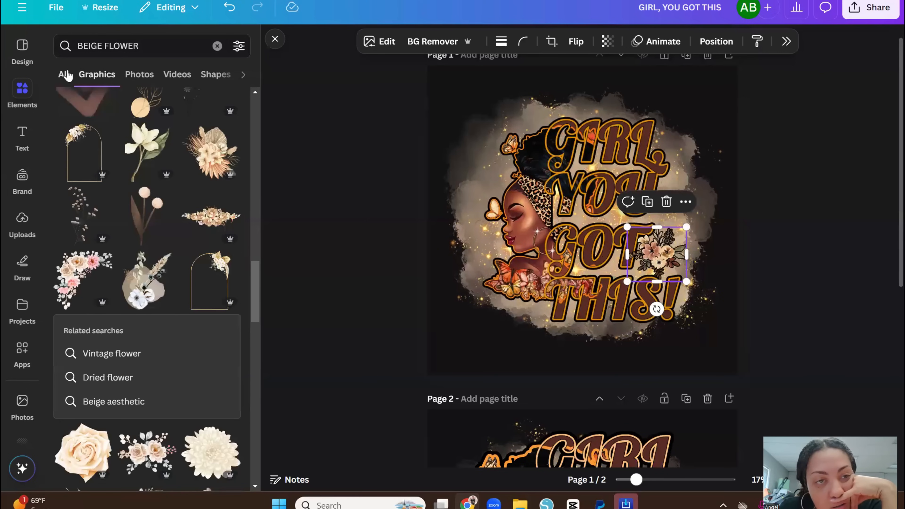
pyautogui.click(216, 46)
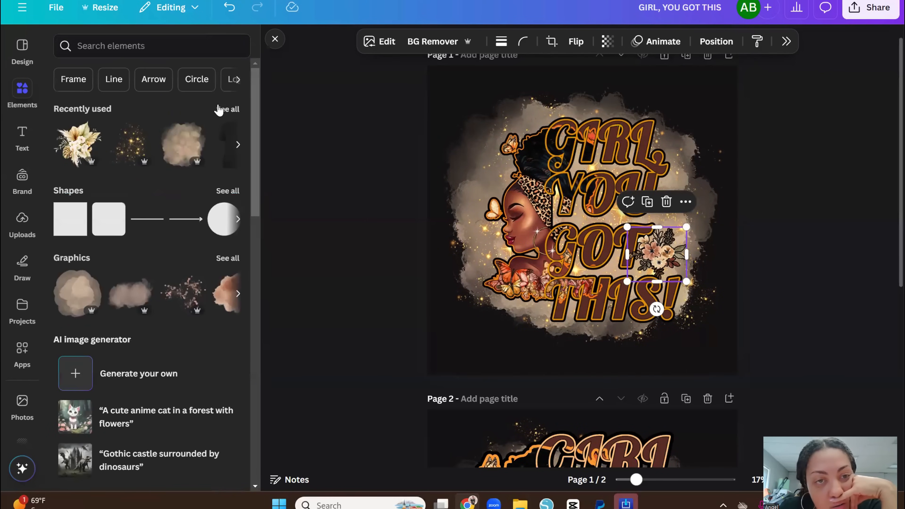
pyautogui.click(219, 109)
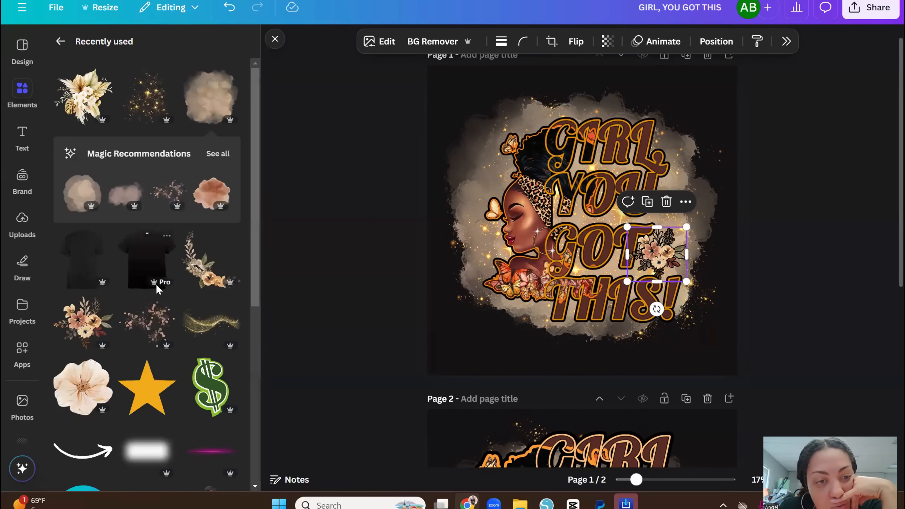
pyautogui.click(103, 304)
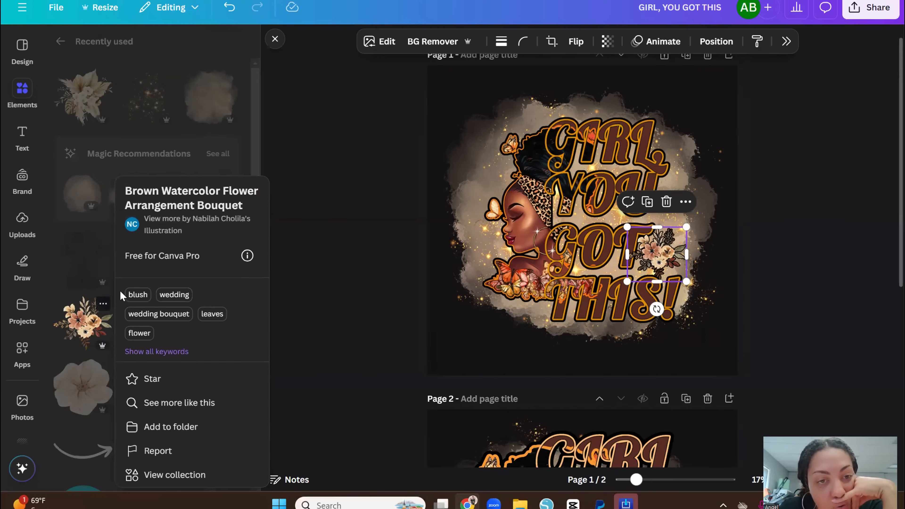
pyautogui.click(353, 297)
# Step: Delete the white flower bouquet from page 2
pyautogui.scroll(-5, 484, 289)
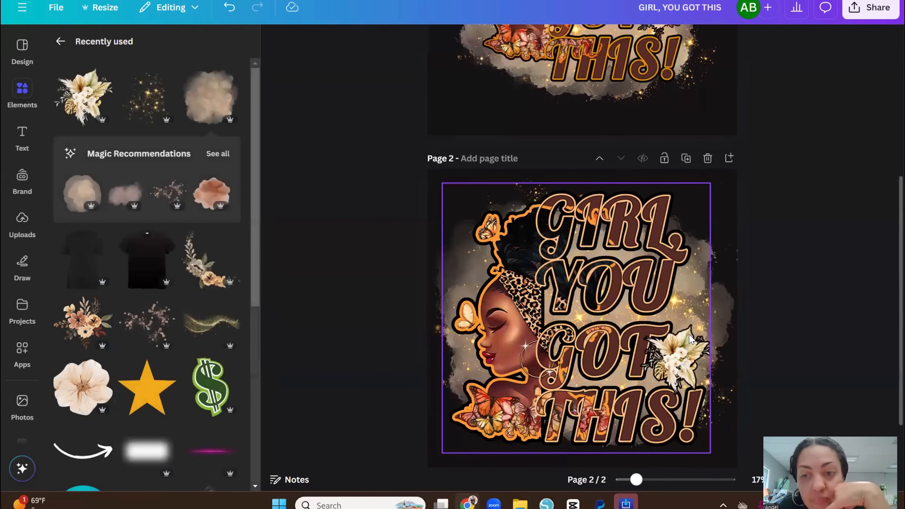
pyautogui.click(691, 338)
pyautogui.press('Delete')
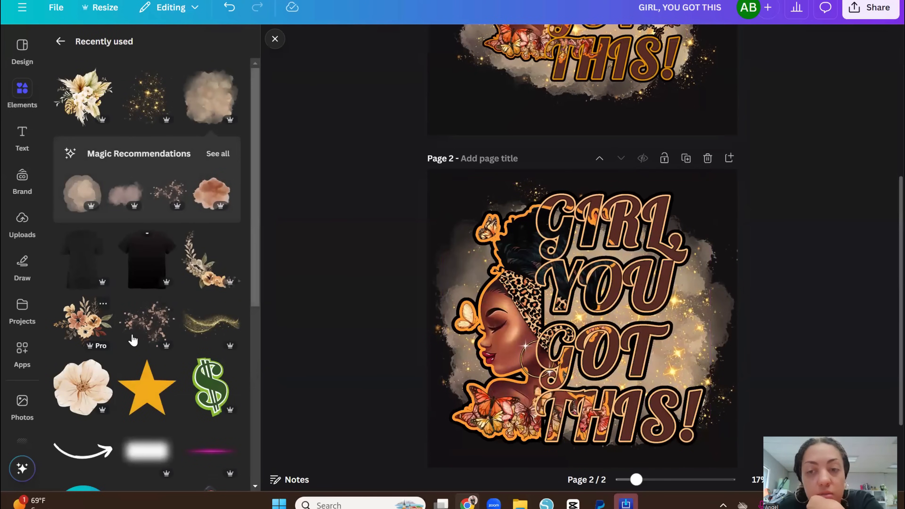
# Step: Add the brown watercolor flower bouquet from the recently used elements to page 2, shrinking it to fit beside the "T" of "GOT"
pyautogui.click(133, 339)
pyautogui.moveTo(580, 335); pyautogui.dragTo(677, 369)
pyautogui.moveTo(650, 332); pyautogui.dragTo(636, 318)
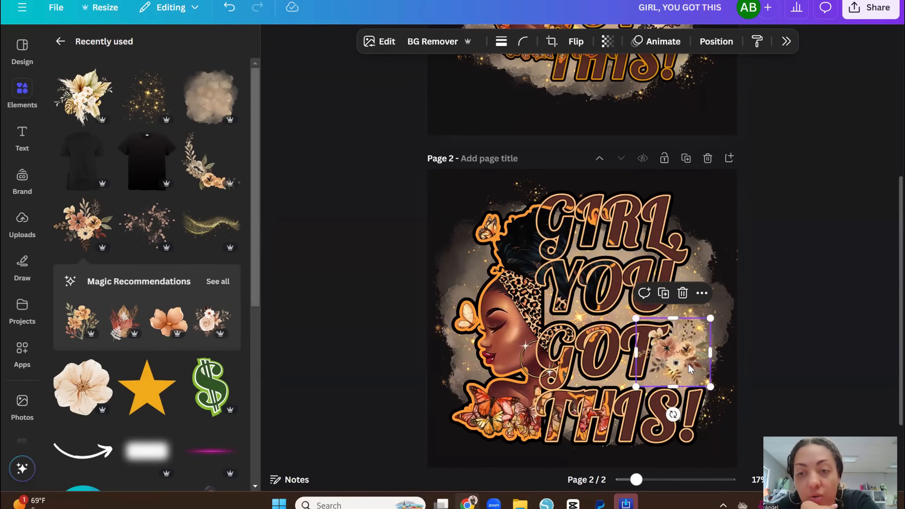
pyautogui.moveTo(690, 369); pyautogui.dragTo(692, 379)
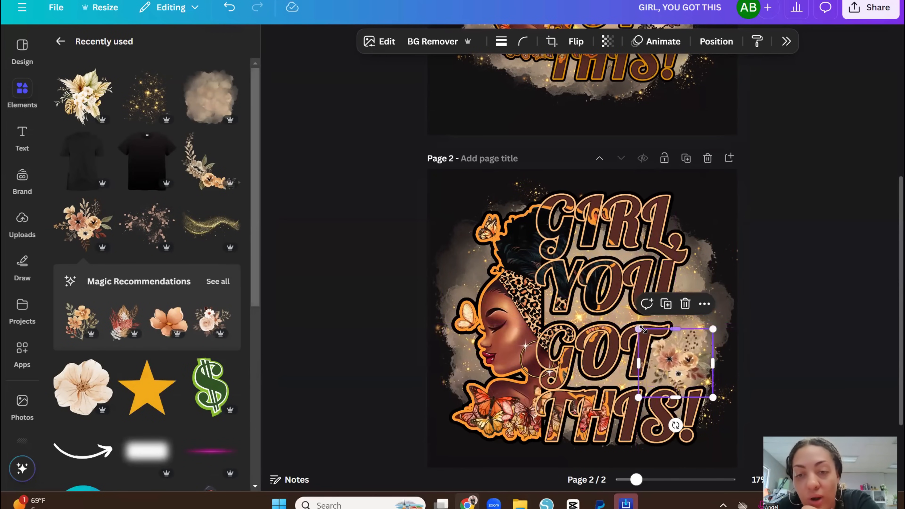
pyautogui.moveTo(643, 329); pyautogui.dragTo(637, 324)
pyautogui.moveTo(679, 366); pyautogui.dragTo(681, 364)
# Step: Apply an Outline shadow with size 32 to the brown watercolor flower bouquet
pyautogui.click(376, 41)
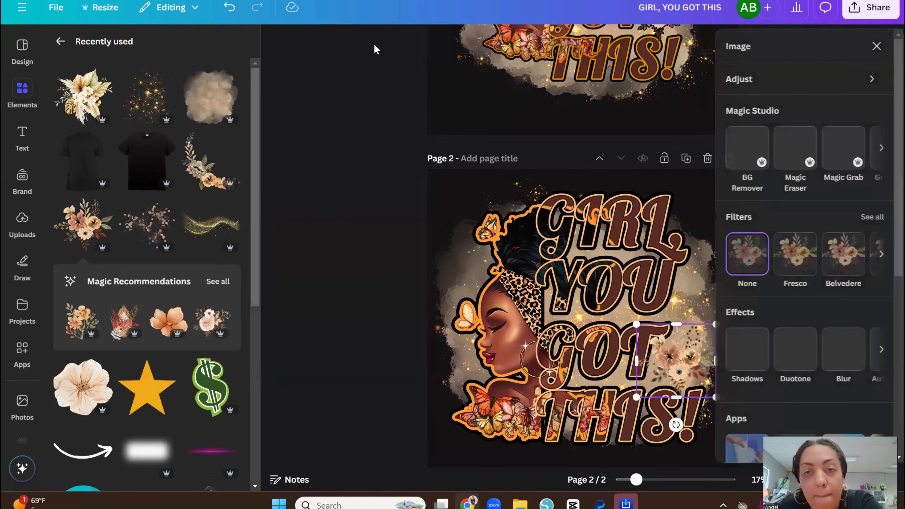
pyautogui.click(747, 349)
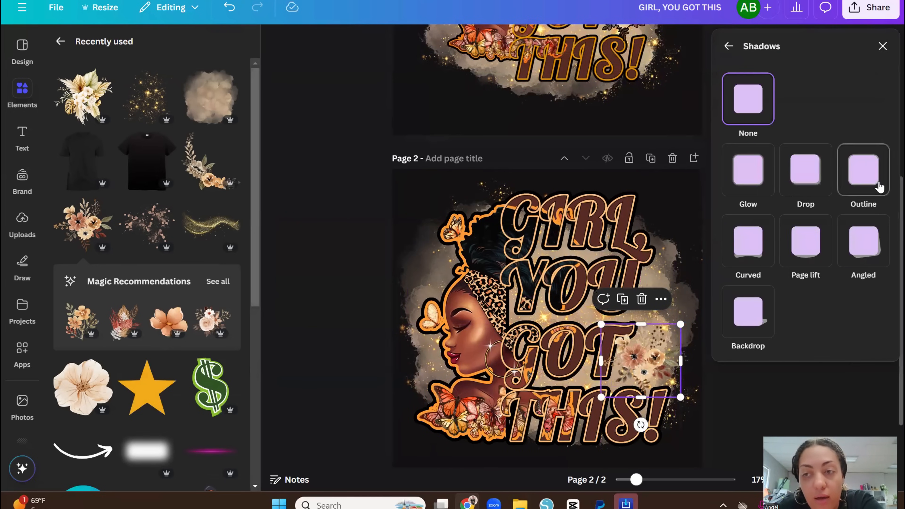
pyautogui.click(878, 186)
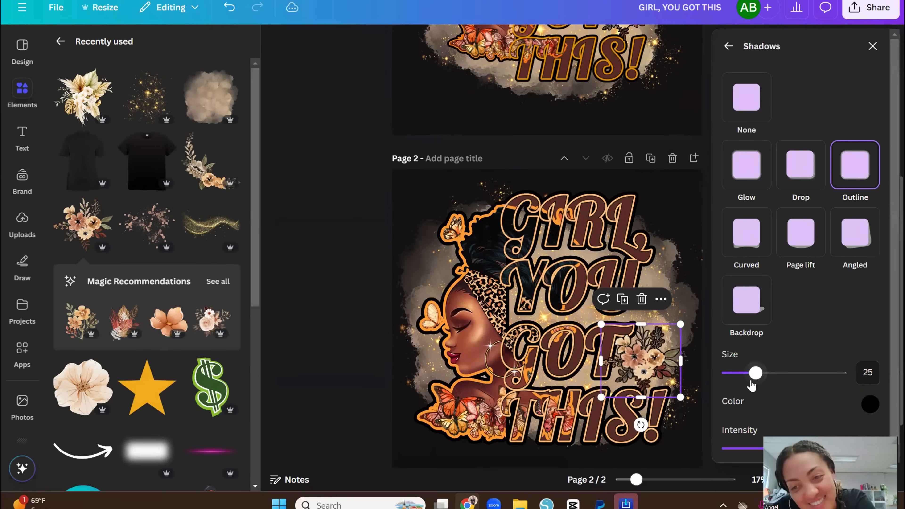
pyautogui.moveTo(755, 372); pyautogui.dragTo(763, 373)
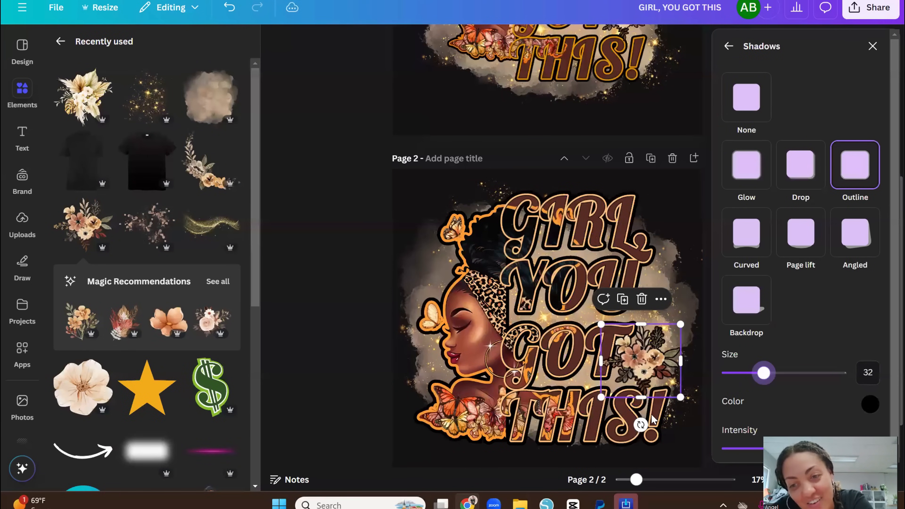
pyautogui.click(372, 252)
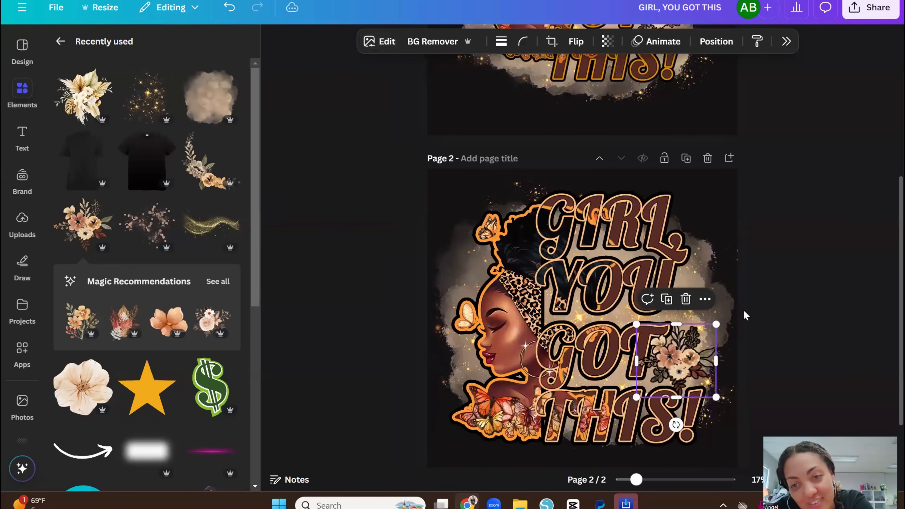
pyautogui.click(789, 318)
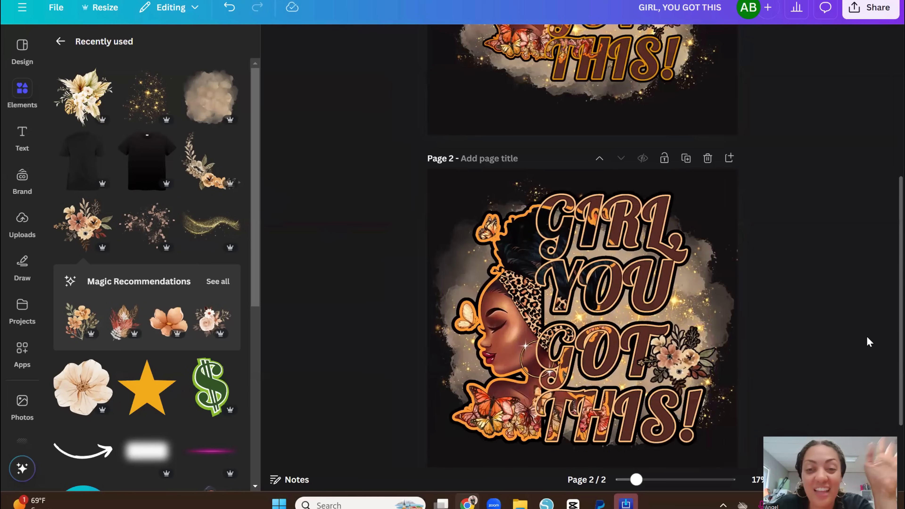
# Step: Compare the recreated design on page 2 with the original design on page 1
pyautogui.scroll(1, 852, 284)
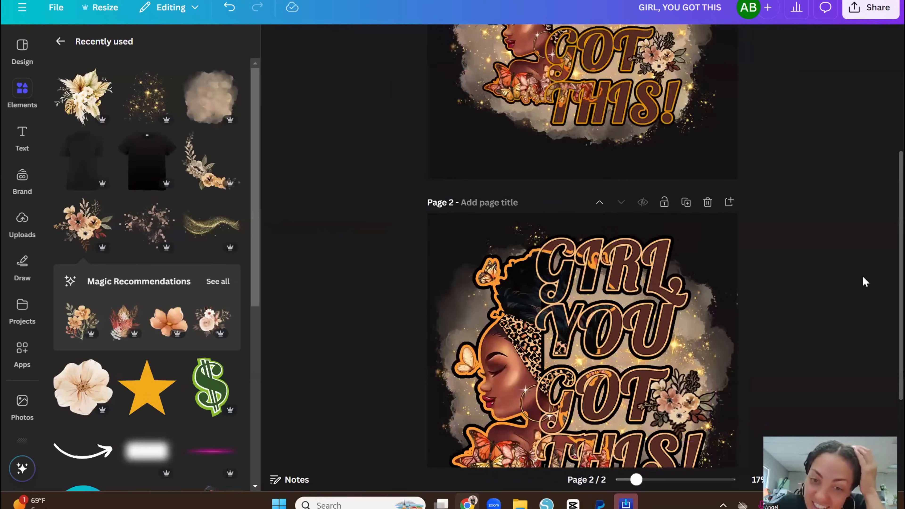
pyautogui.scroll(3, 862, 276)
pyautogui.scroll(-5, 856, 272)
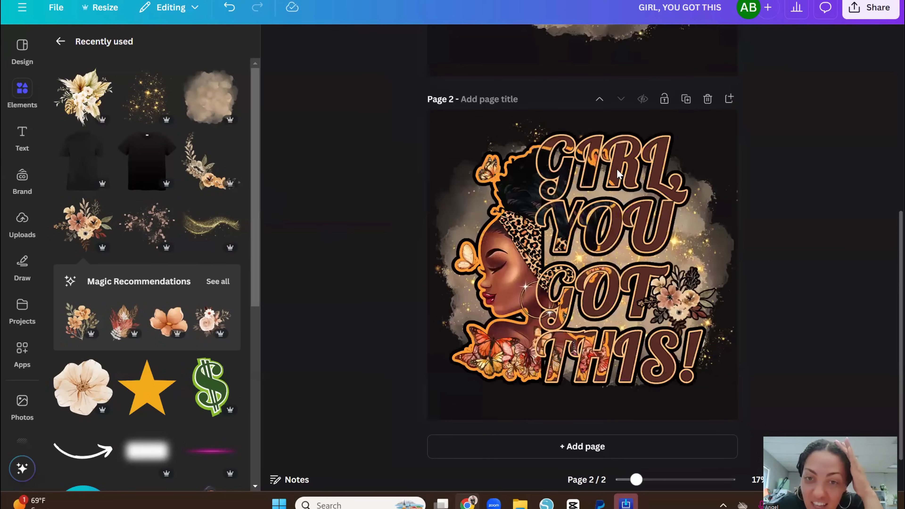
pyautogui.scroll(5, 707, 279)
pyautogui.scroll(-5, 535, 367)
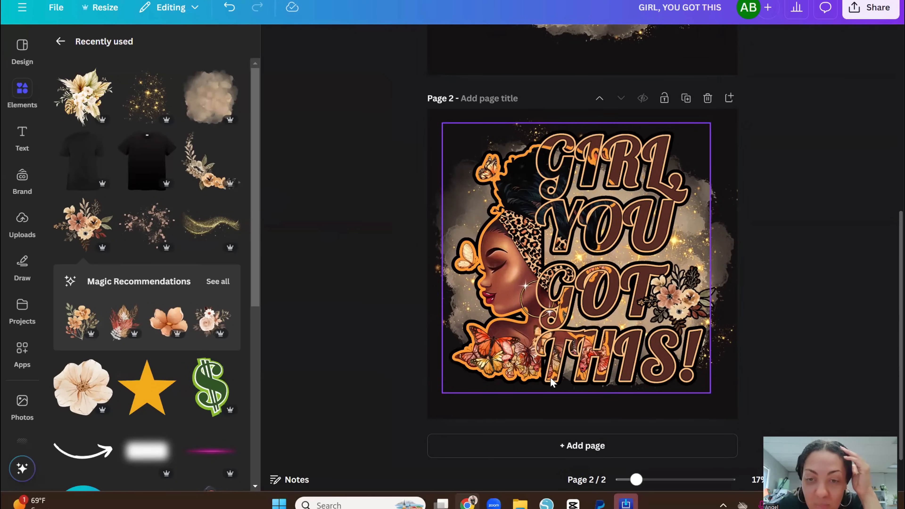
pyautogui.scroll(2, 566, 376)
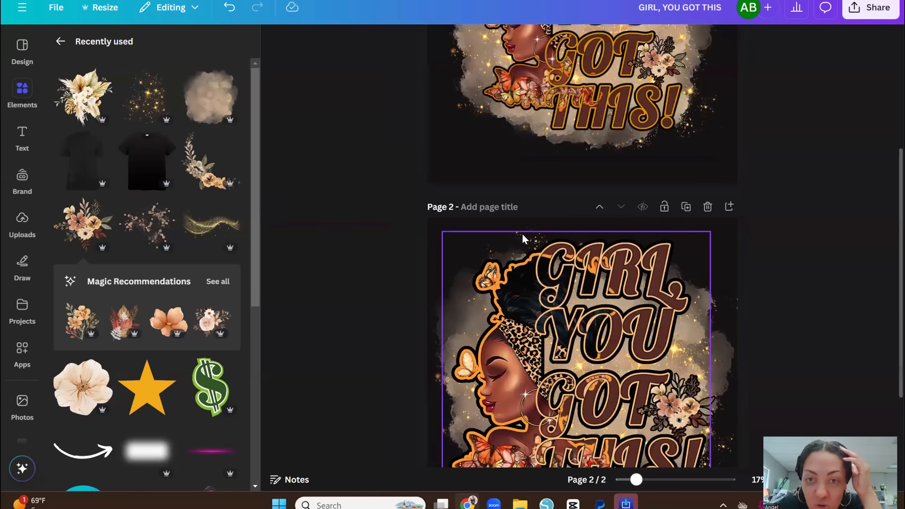
pyautogui.scroll(3, 552, 242)
pyautogui.scroll(-4, 605, 260)
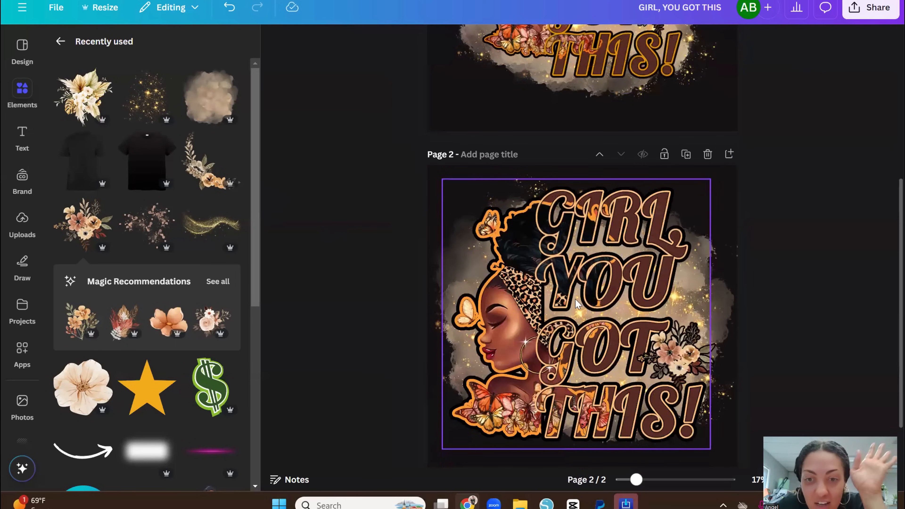
pyautogui.scroll(-2, 588, 365)
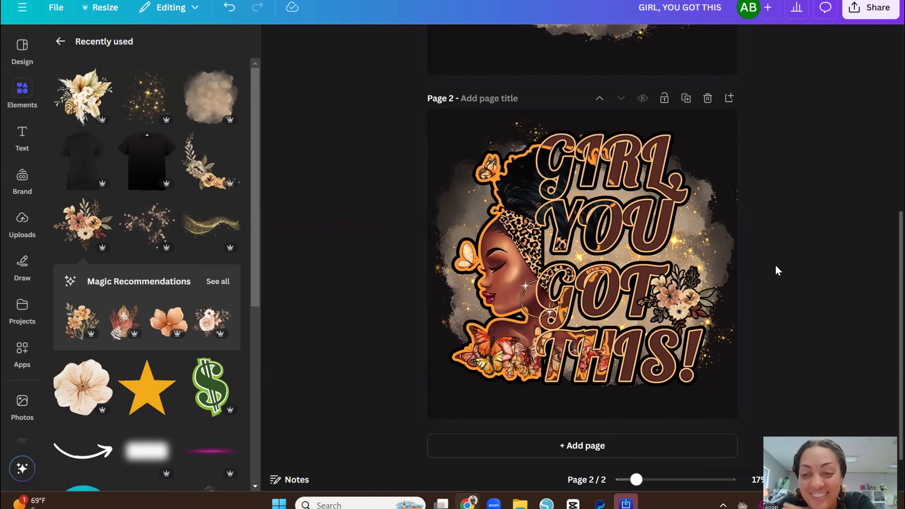
pyautogui.scroll(2, 775, 267)
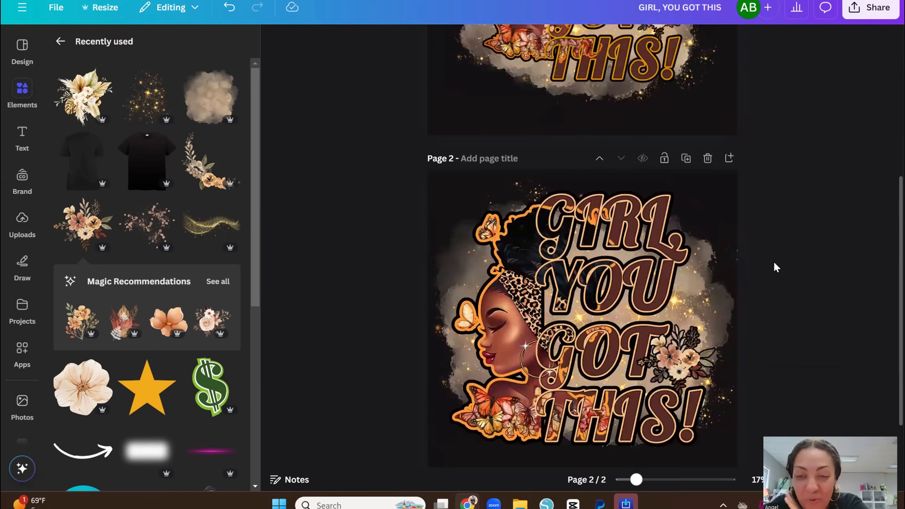
pyautogui.scroll(-2, 773, 263)
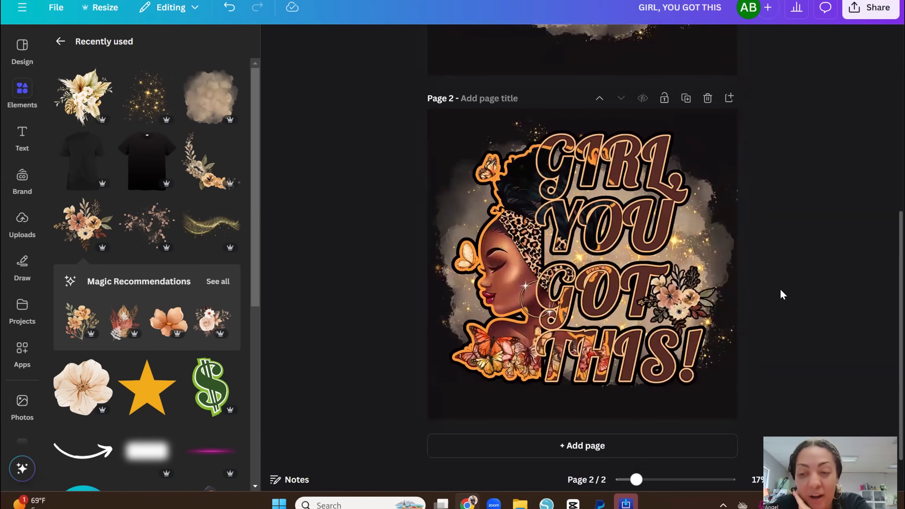